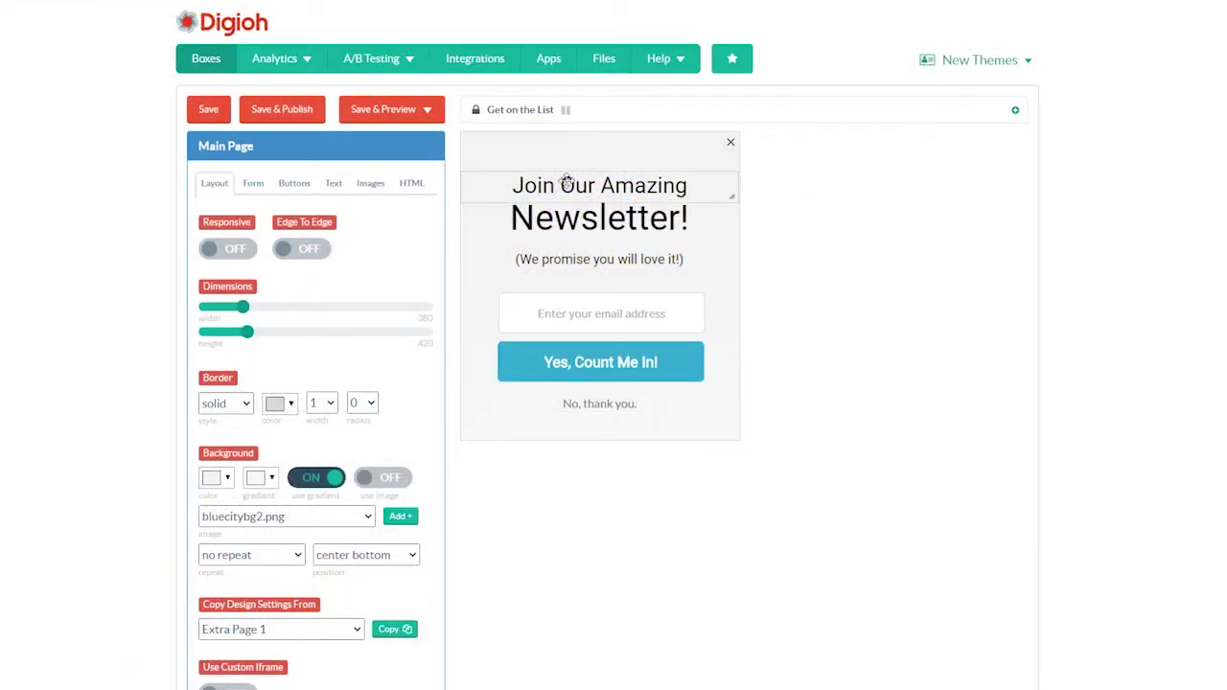
Review the form, button, text, HTML, thank-you page and lightbox settings, ending on the main page layout.
click(254, 184)
click(295, 187)
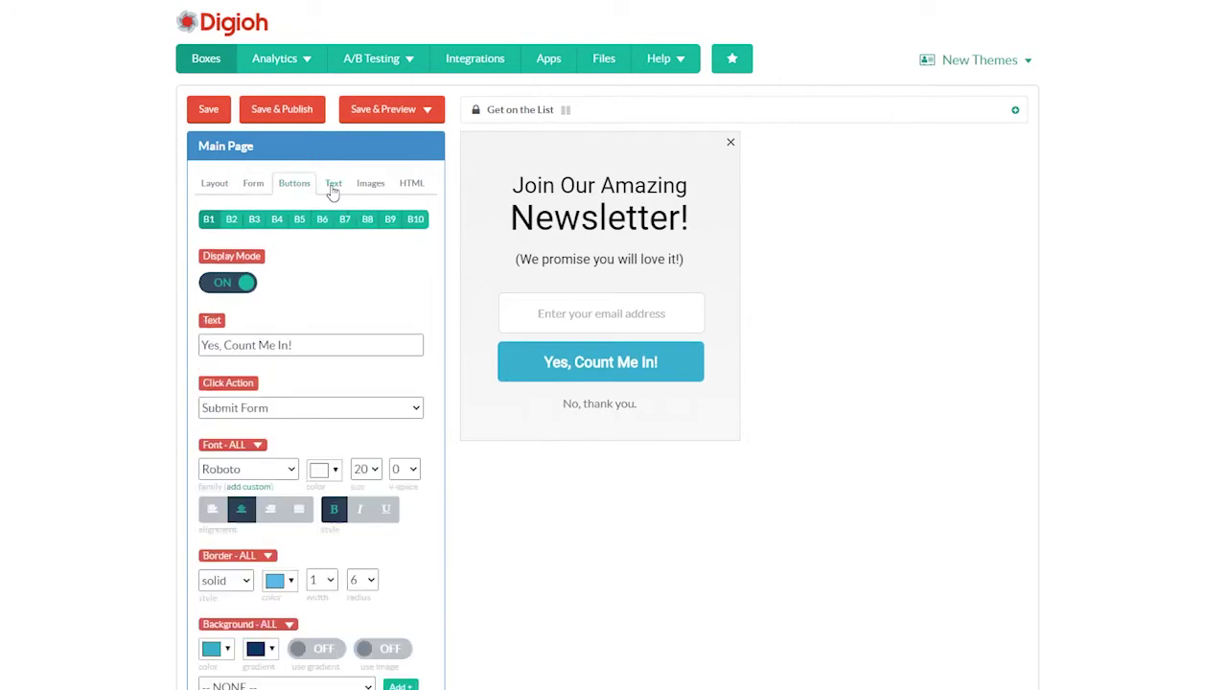
click(334, 190)
click(412, 188)
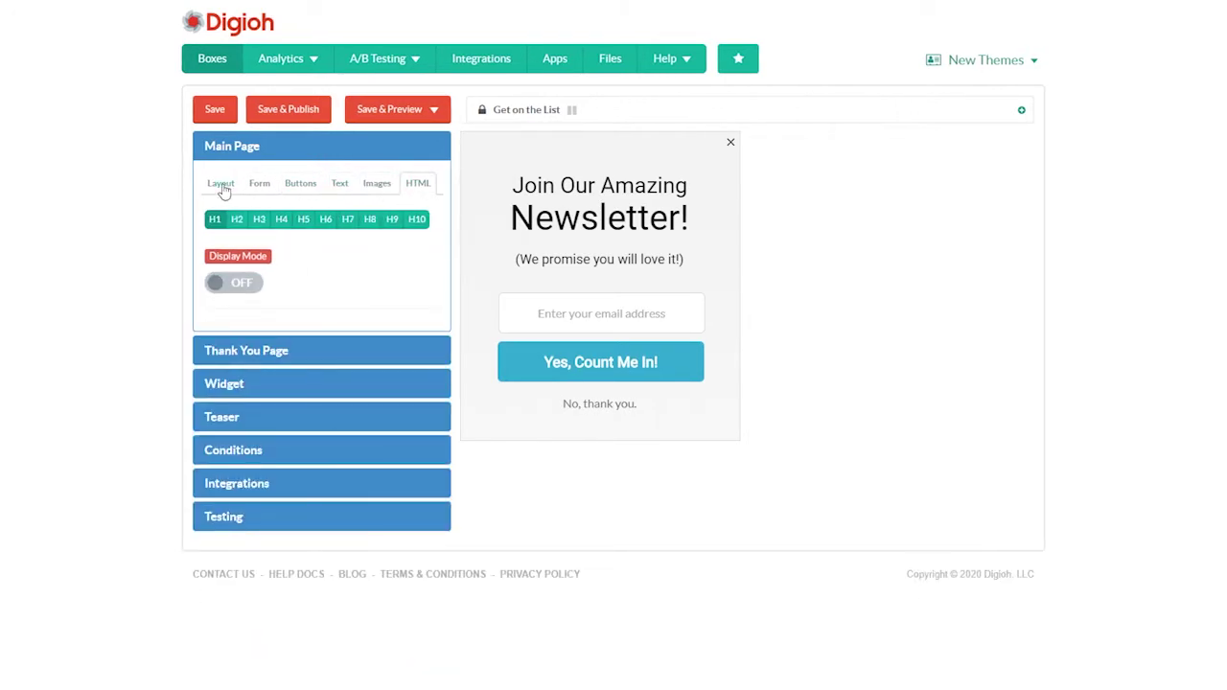
click(221, 186)
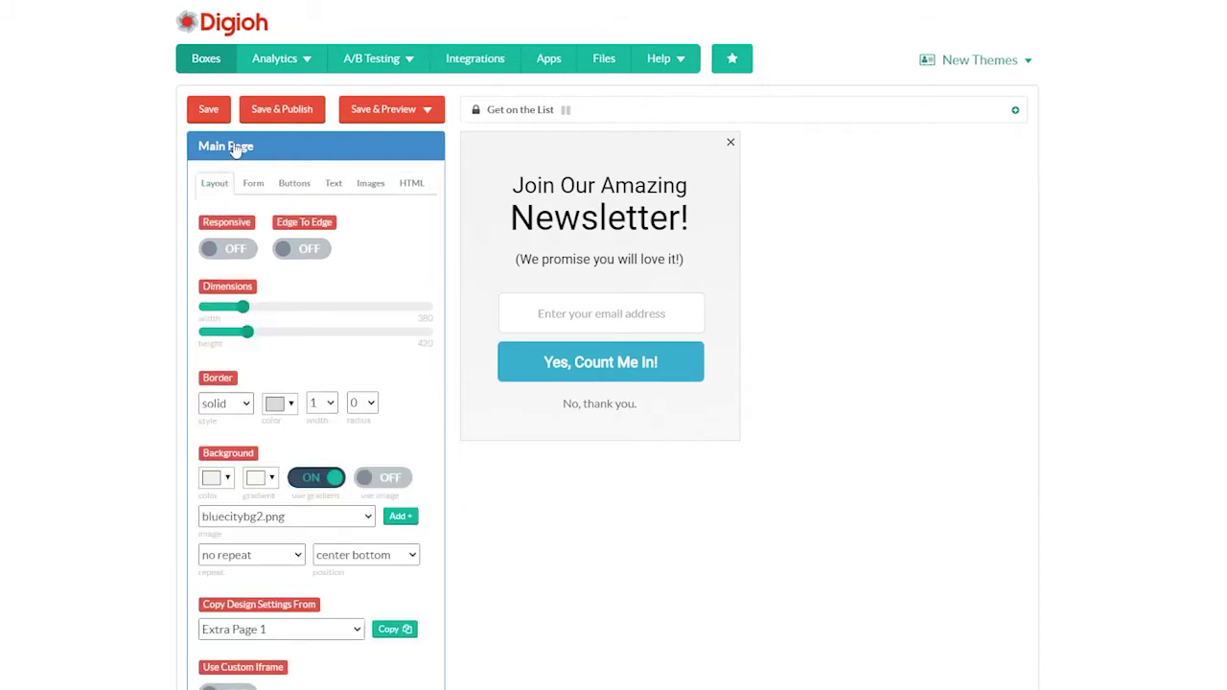
click(235, 149)
click(236, 191)
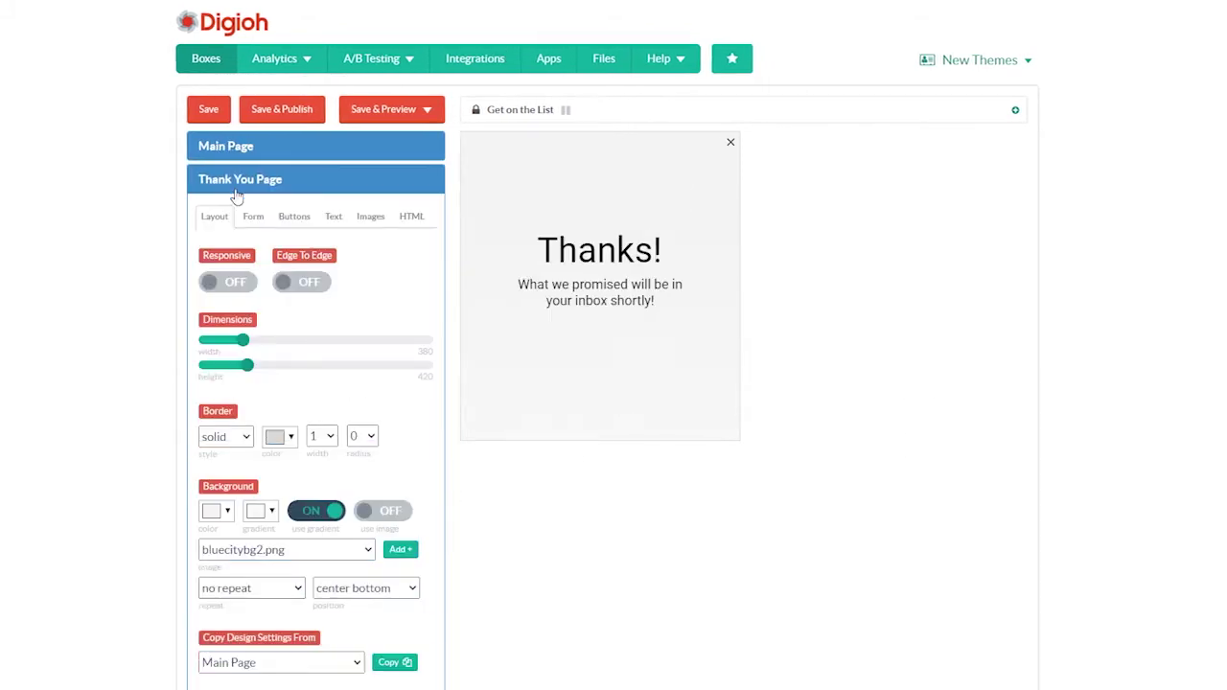
click(237, 190)
click(233, 213)
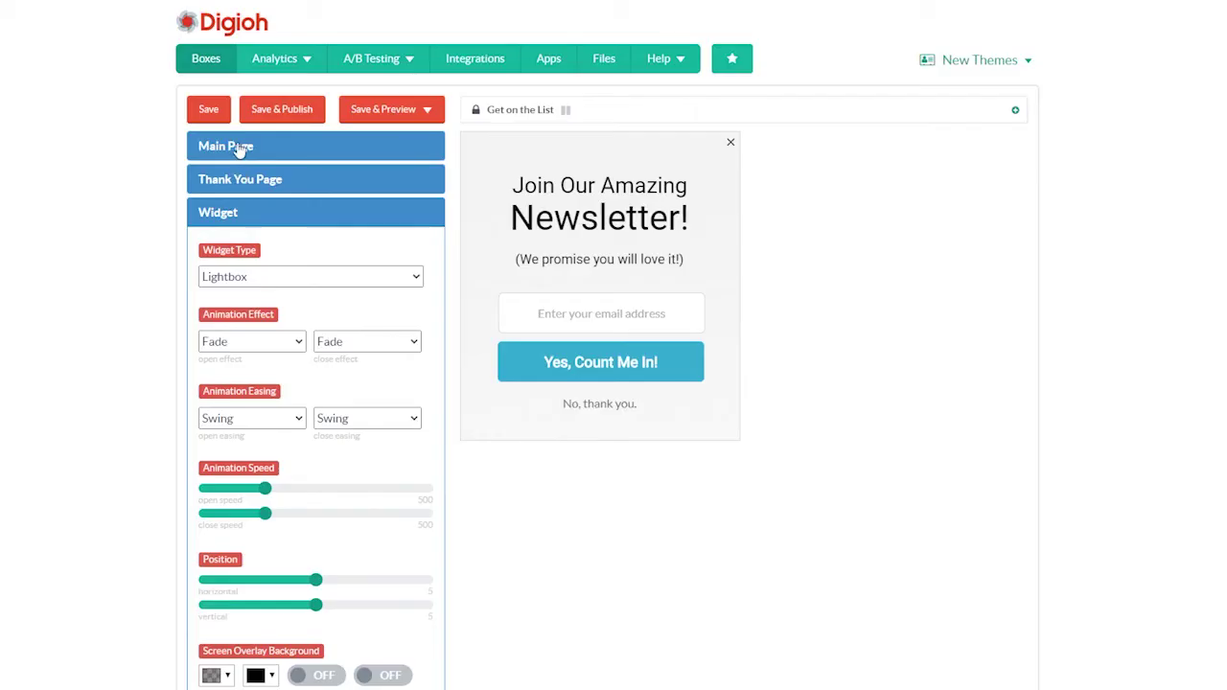
click(240, 148)
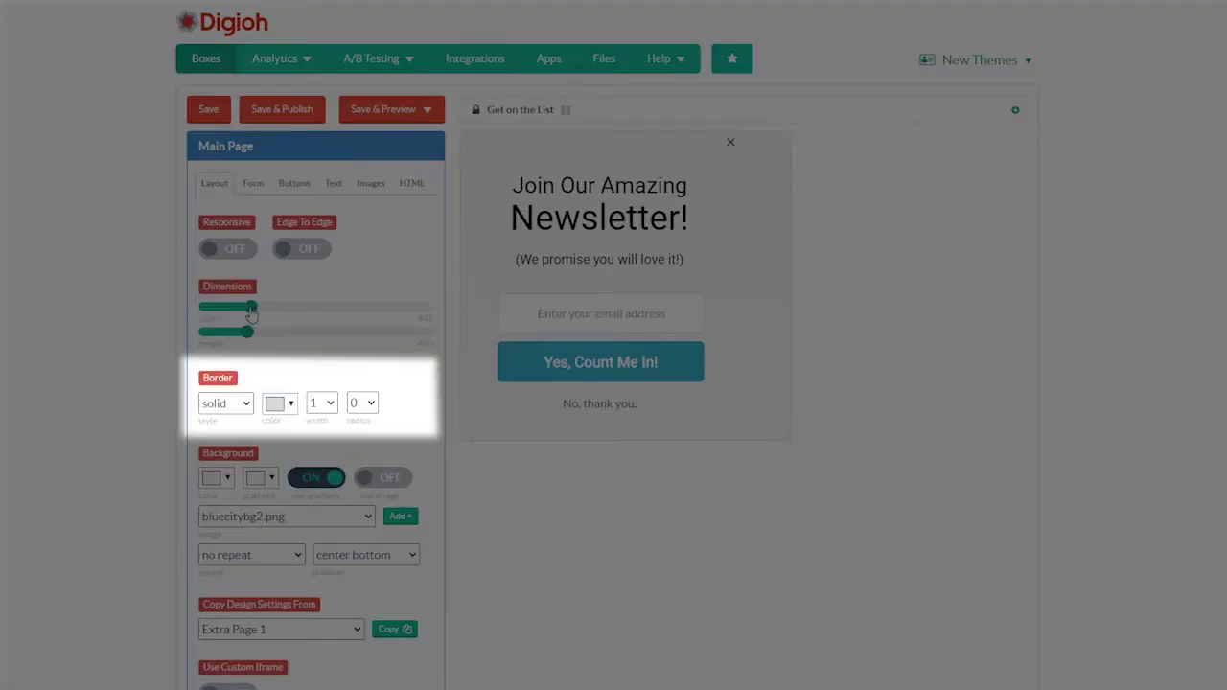
Widen the newsletter box to 625 pixels and turn off its gradient background.
drag(243, 305, 248, 306)
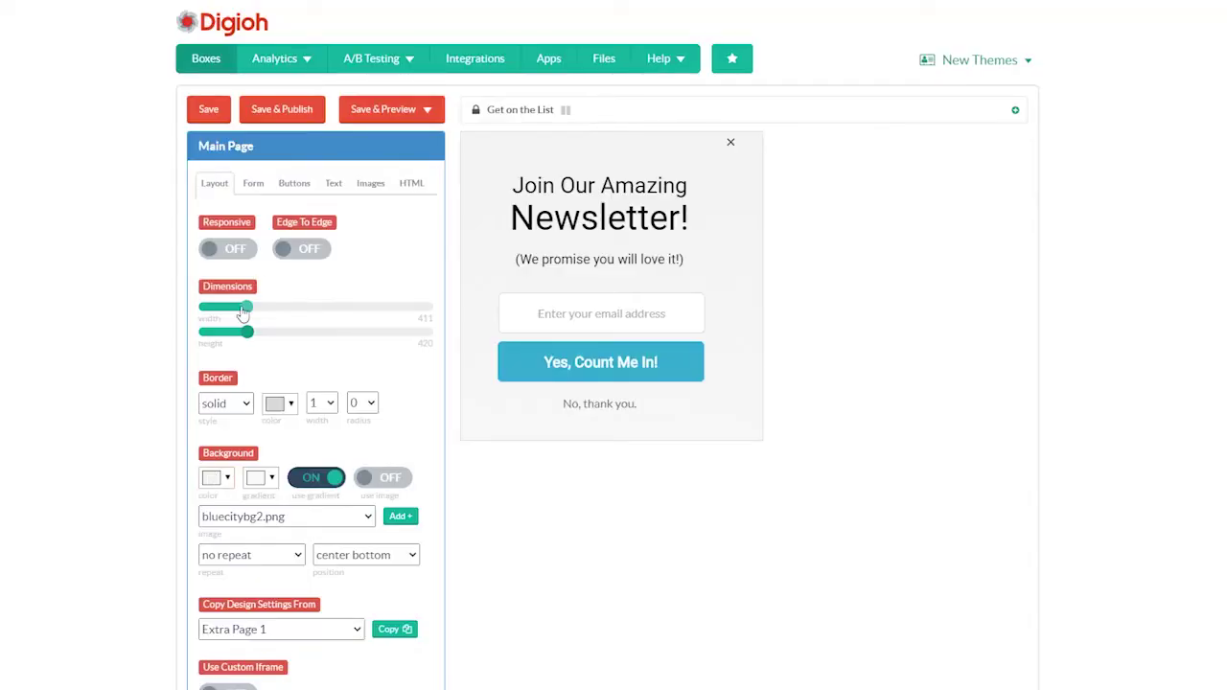
drag(244, 313, 274, 316)
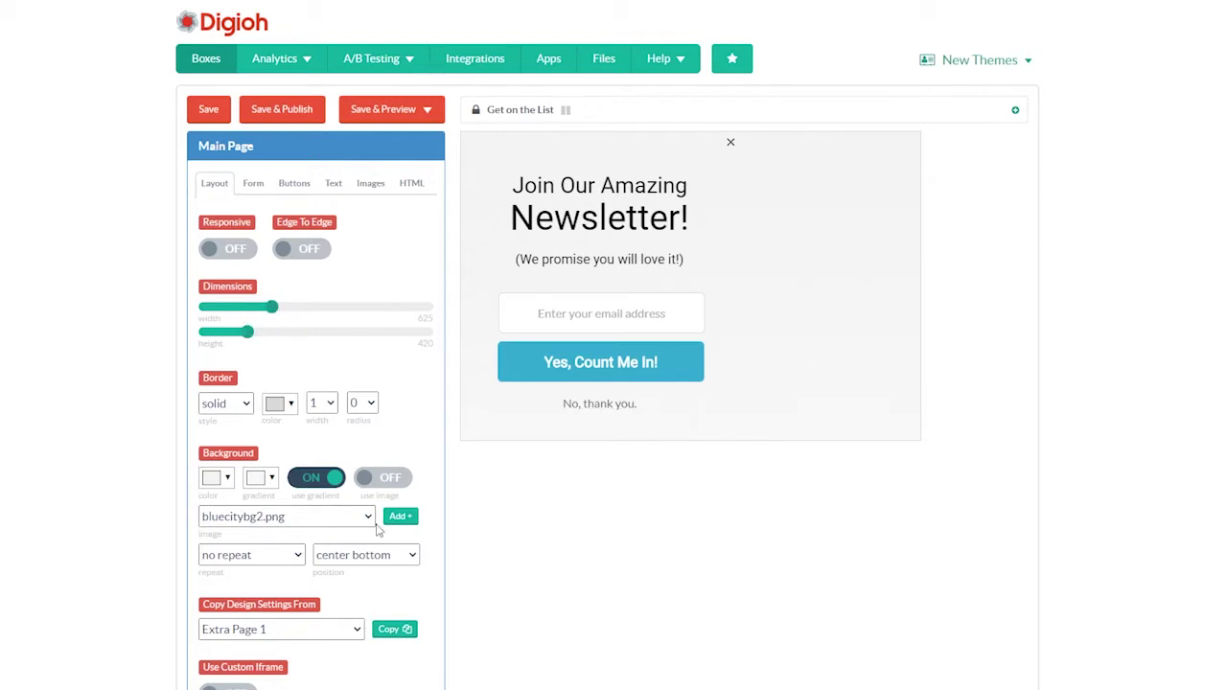
click(338, 477)
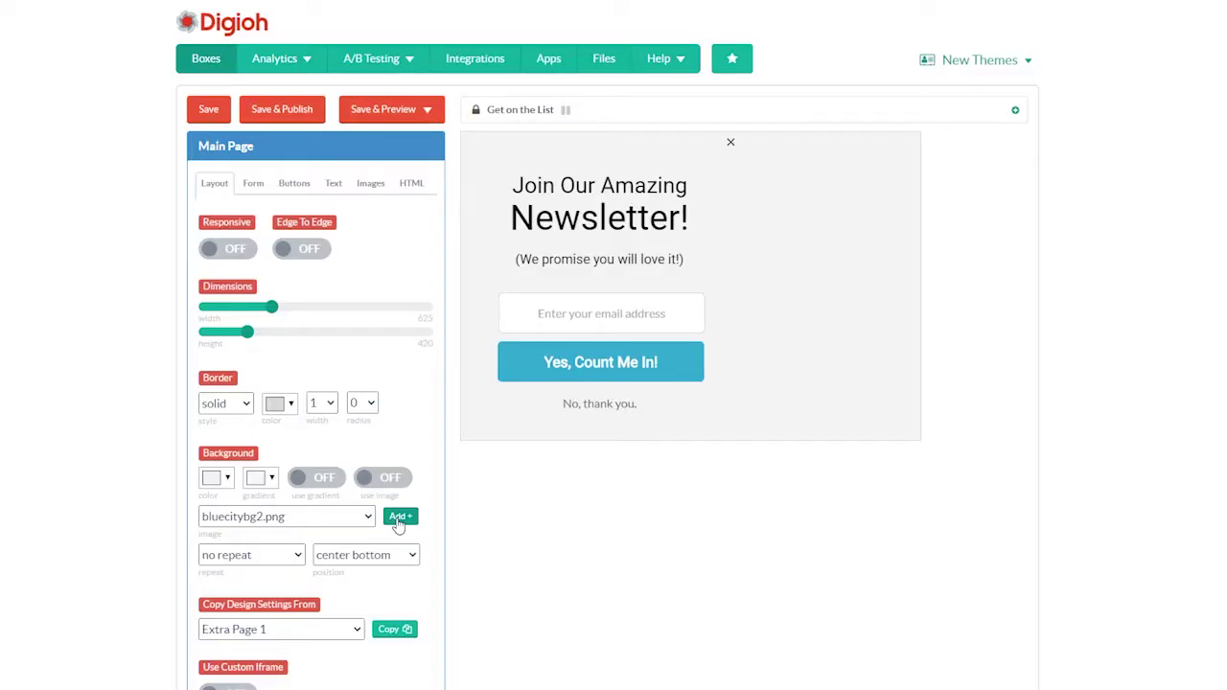
Set image uploads to resize large images to 600px, closing the upload dialog without uploading.
click(399, 519)
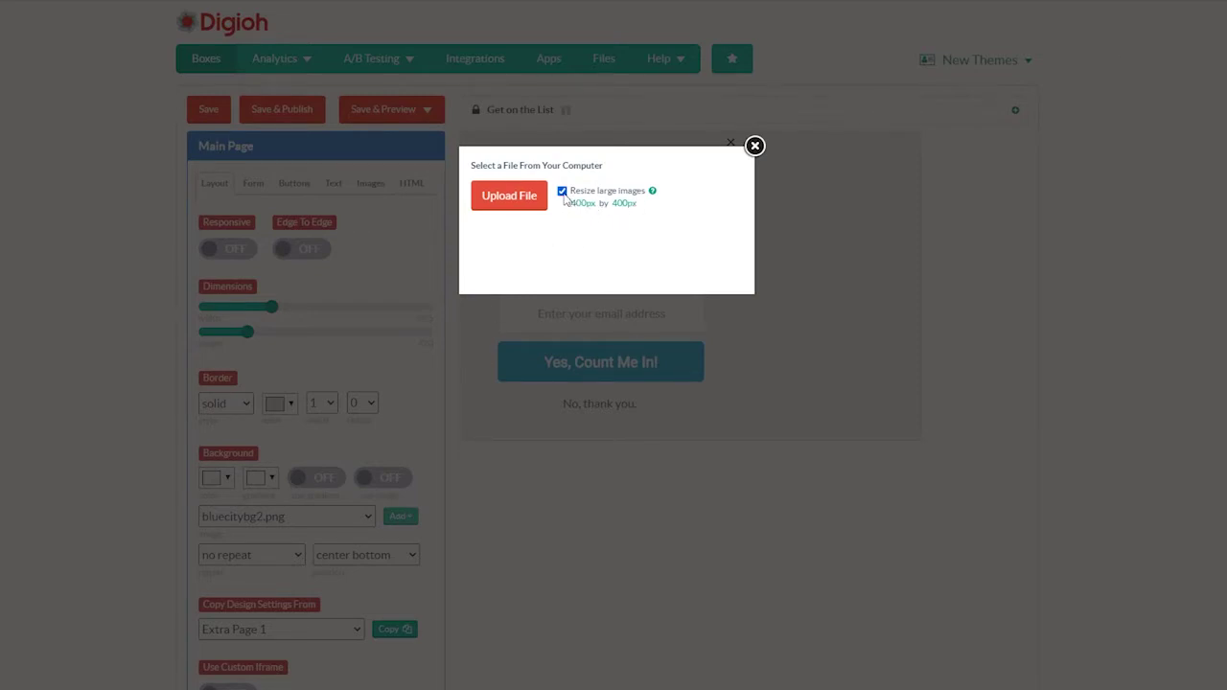
click(562, 191)
click(562, 191)
click(581, 204)
click(586, 204)
click(593, 285)
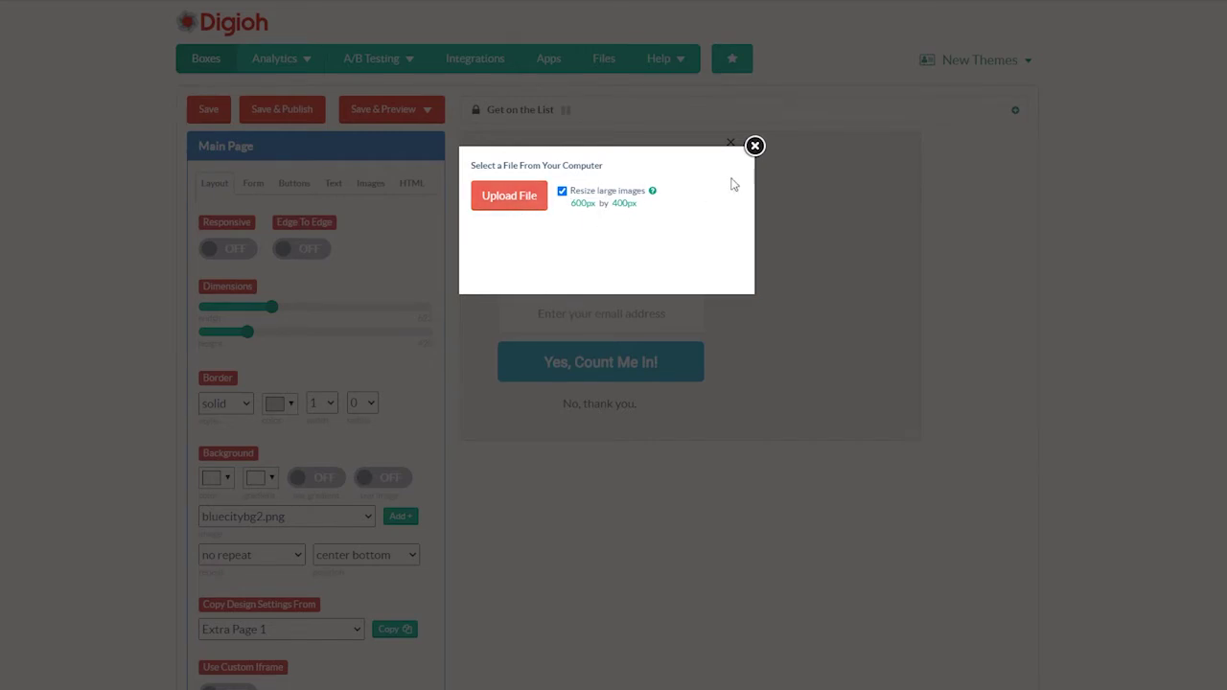
click(754, 148)
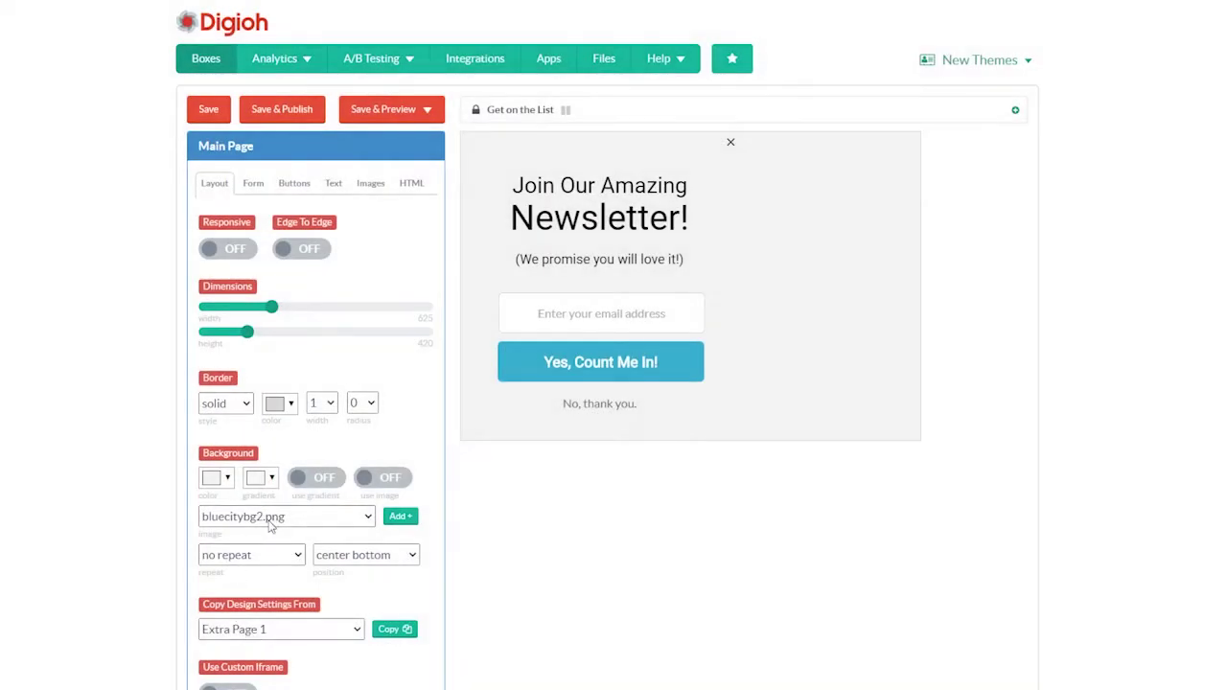
Choose fashionlifestyle.png as the box's background image and turn the image on.
click(269, 523)
scroll(267, 499, down, 15)
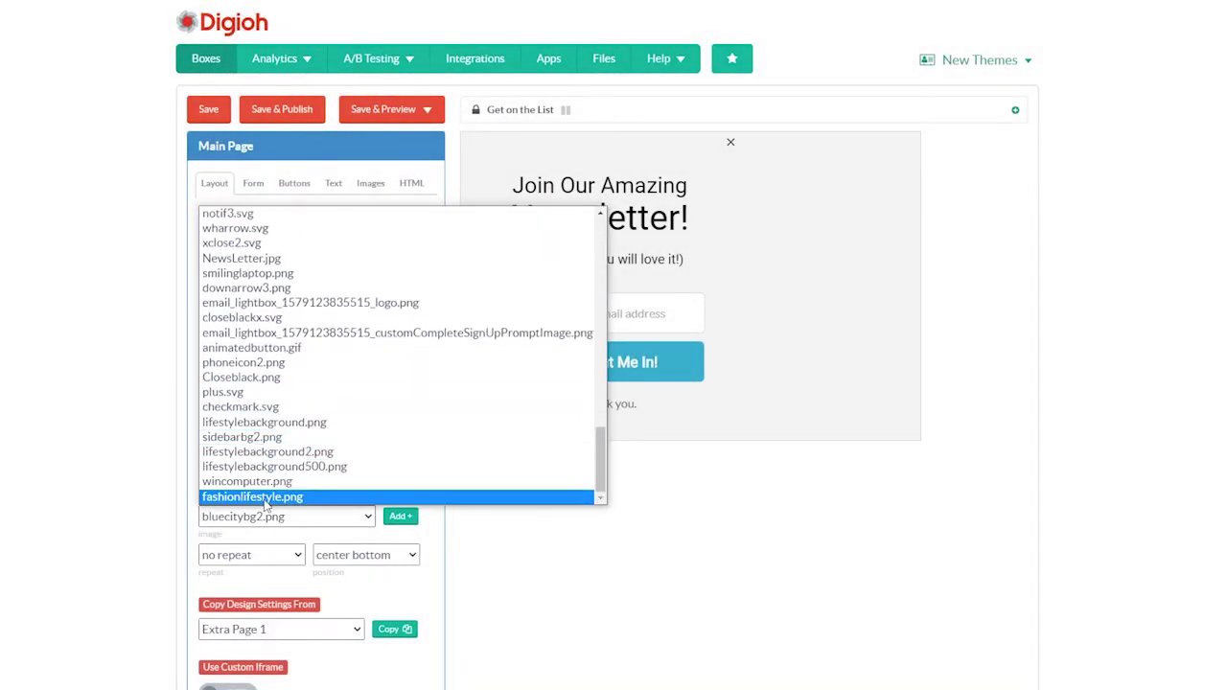
click(266, 497)
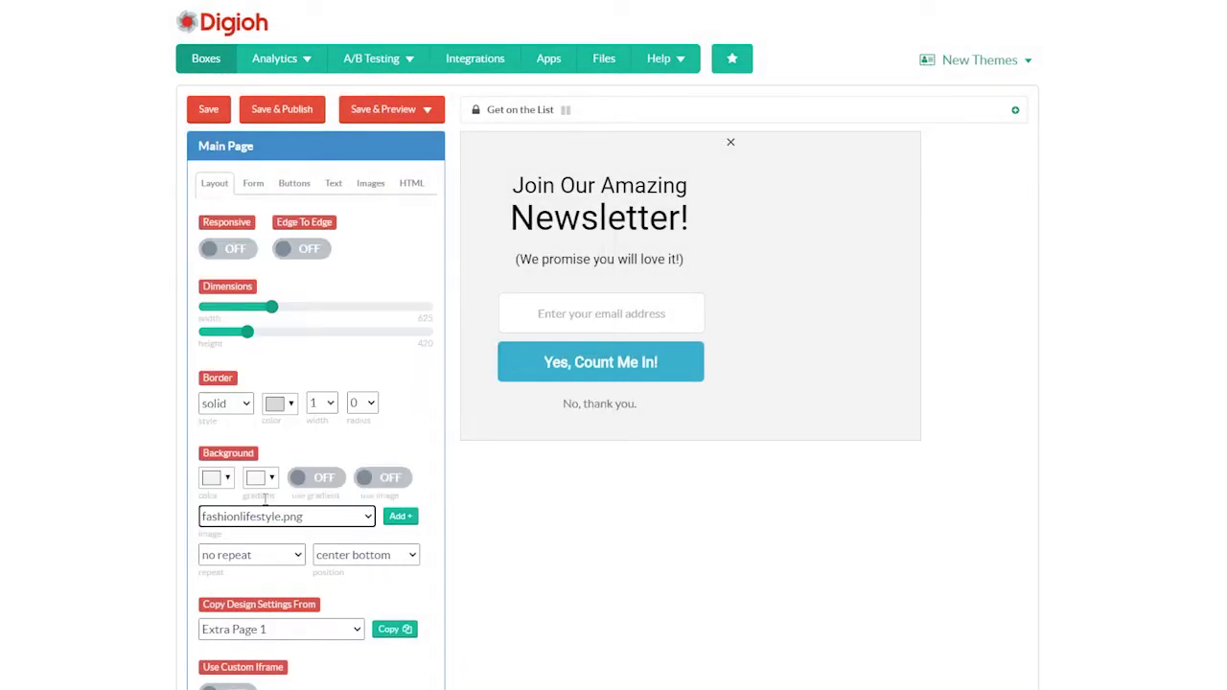
click(386, 478)
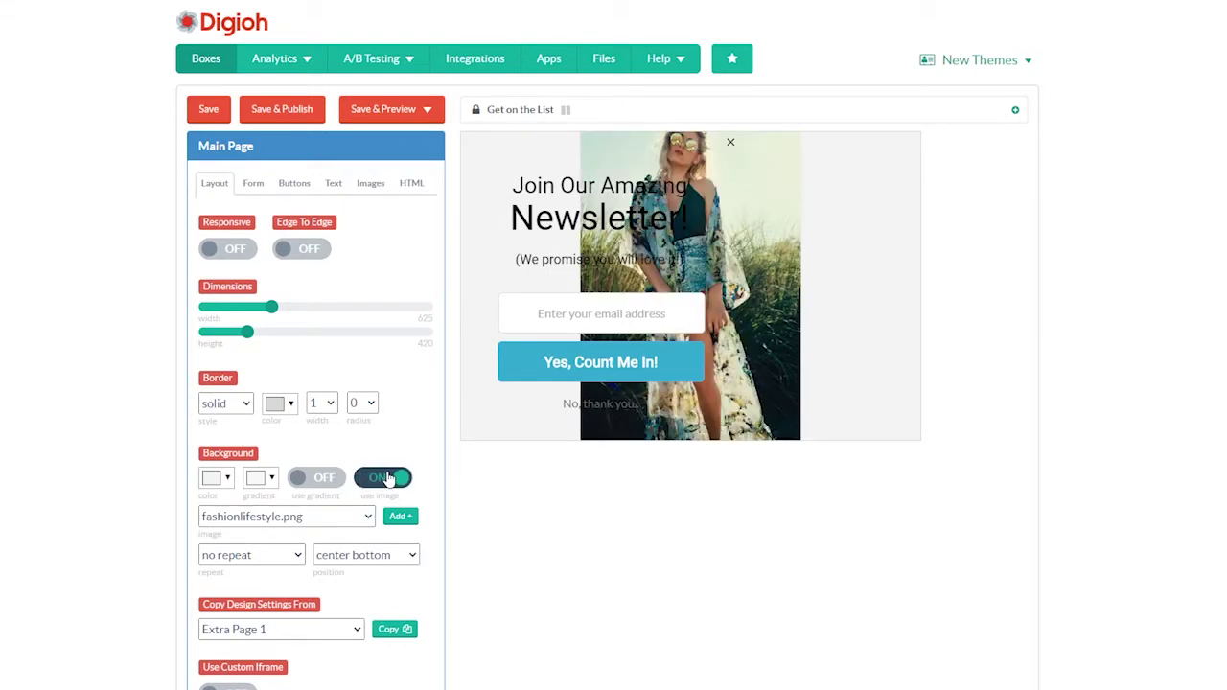
Anchor the photo at right top and make the box background colour white.
click(349, 559)
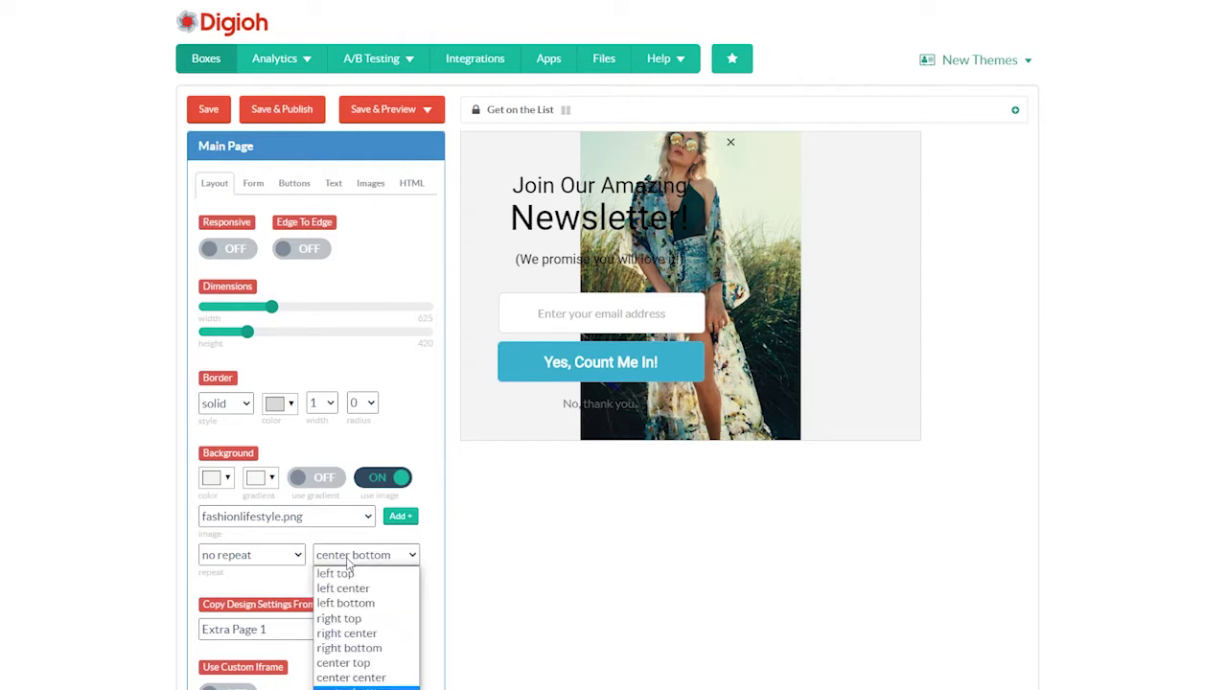
click(340, 618)
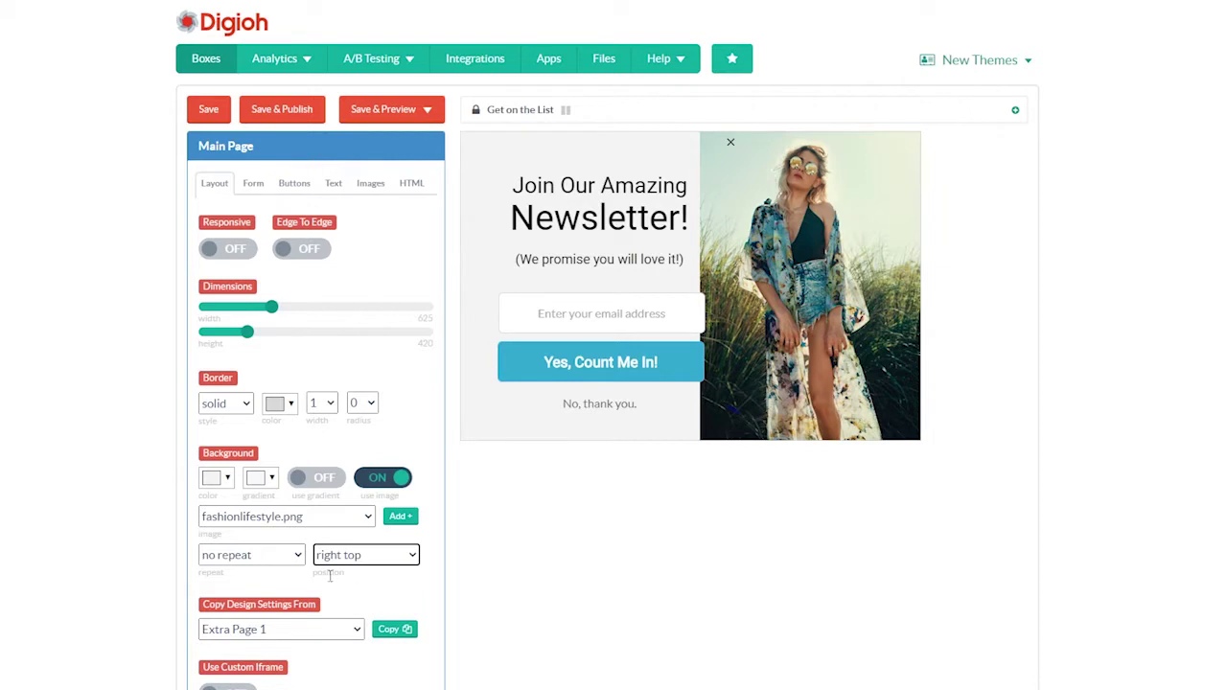
click(211, 479)
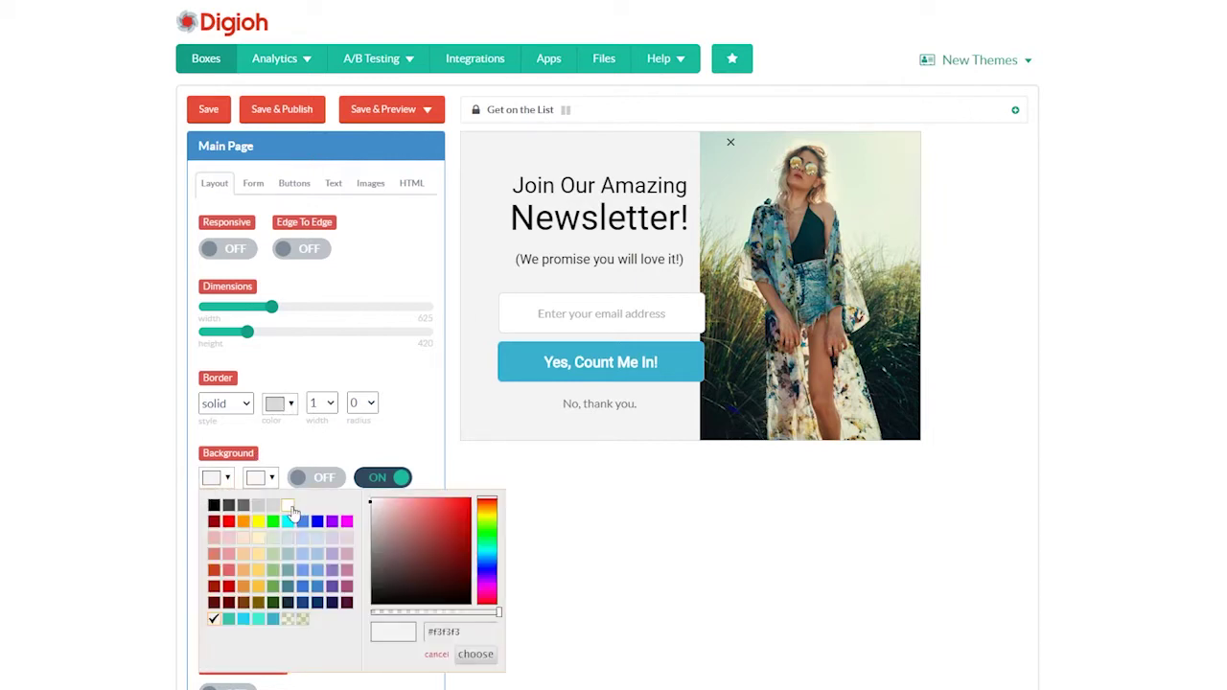
click(288, 505)
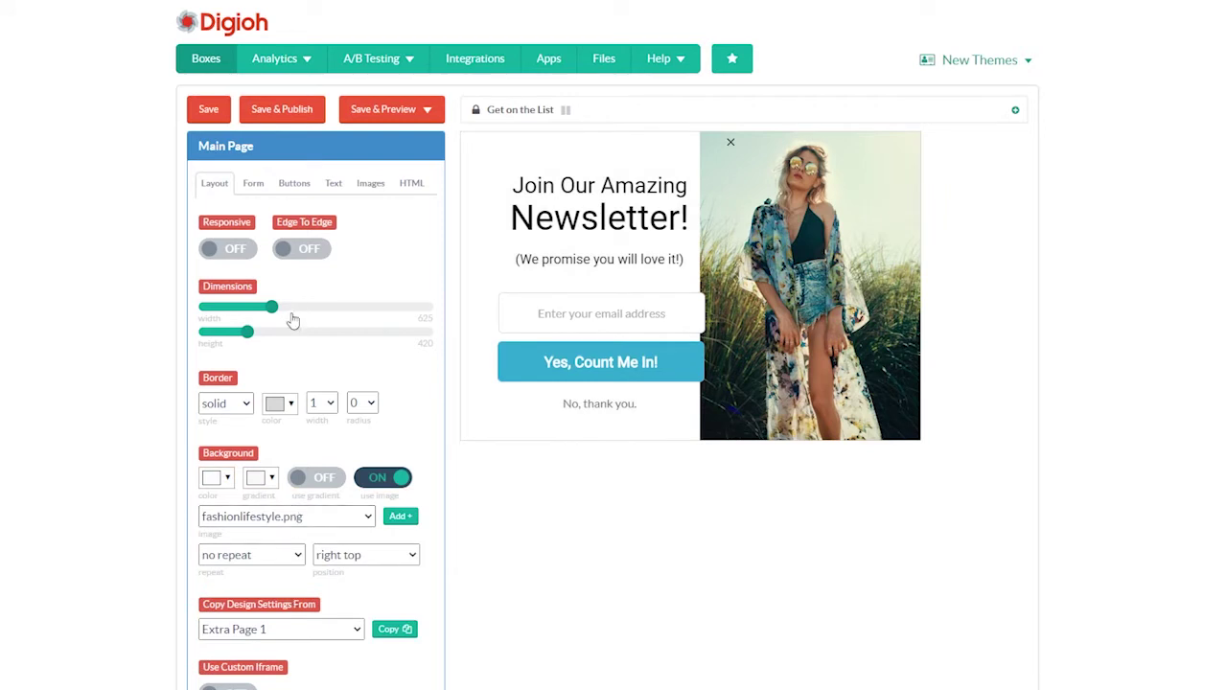
Resize the newsletter box to 670 by 440 pixels.
drag(274, 317, 278, 315)
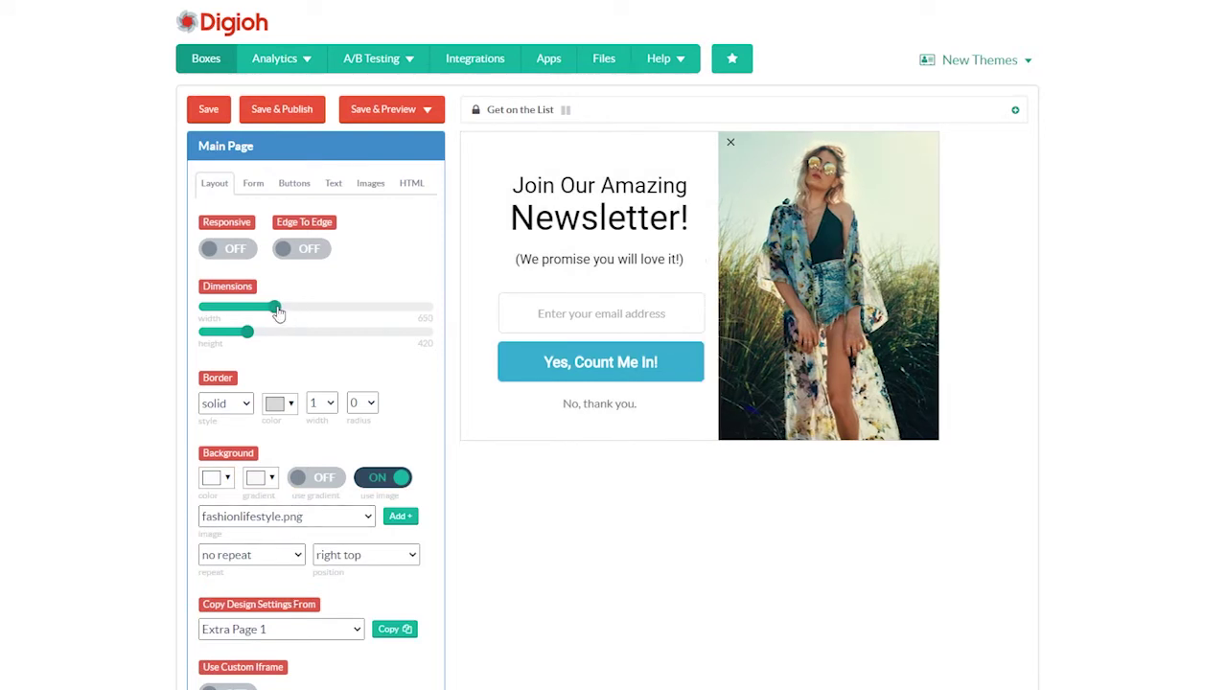
drag(278, 314, 248, 340)
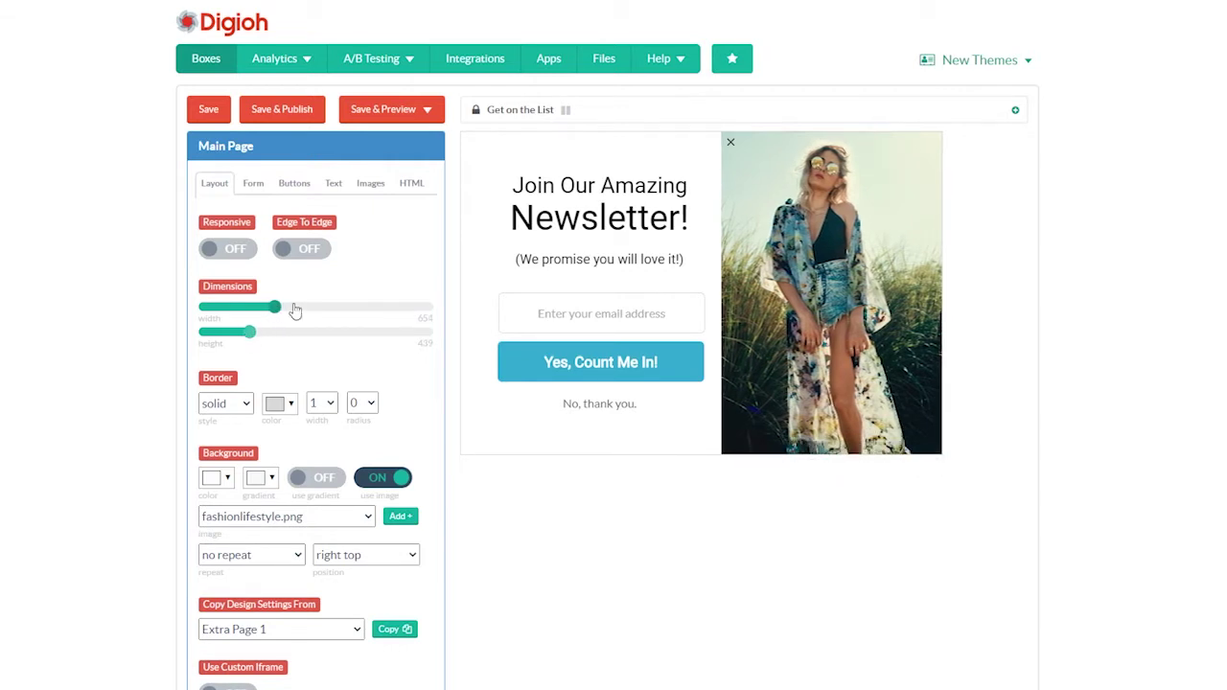
drag(250, 337, 276, 309)
Give the box a 1px solid light grey border and move the close X to the top-right corner.
click(275, 402)
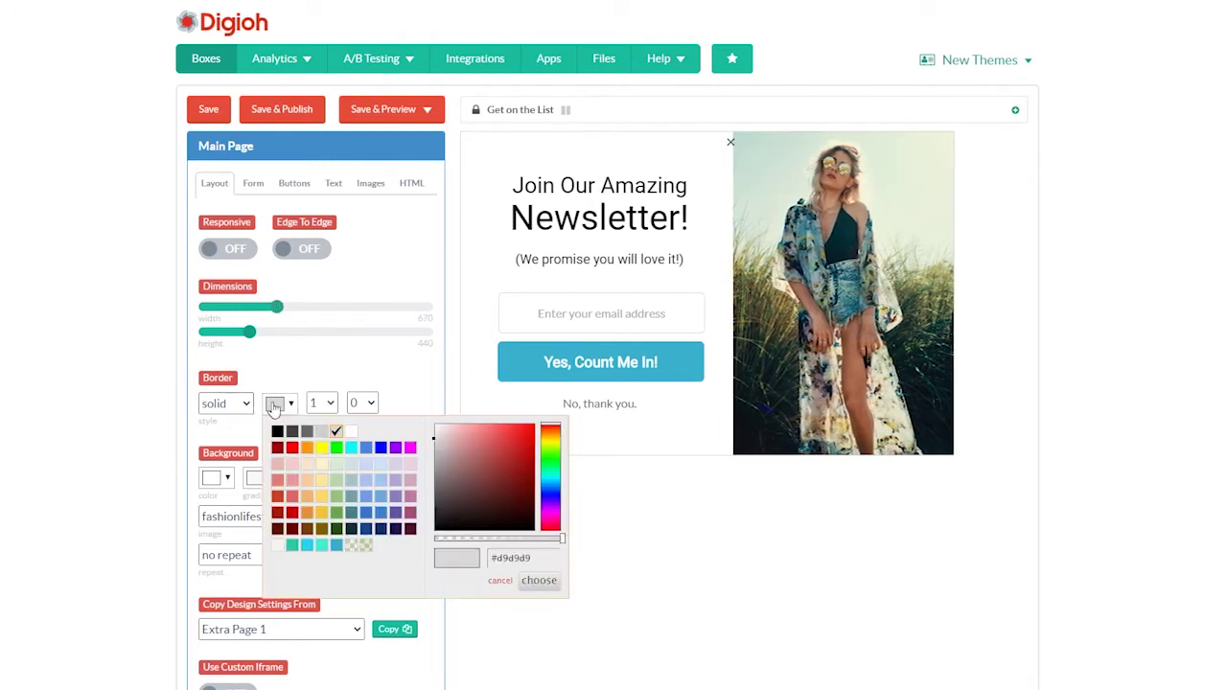
click(293, 444)
click(237, 410)
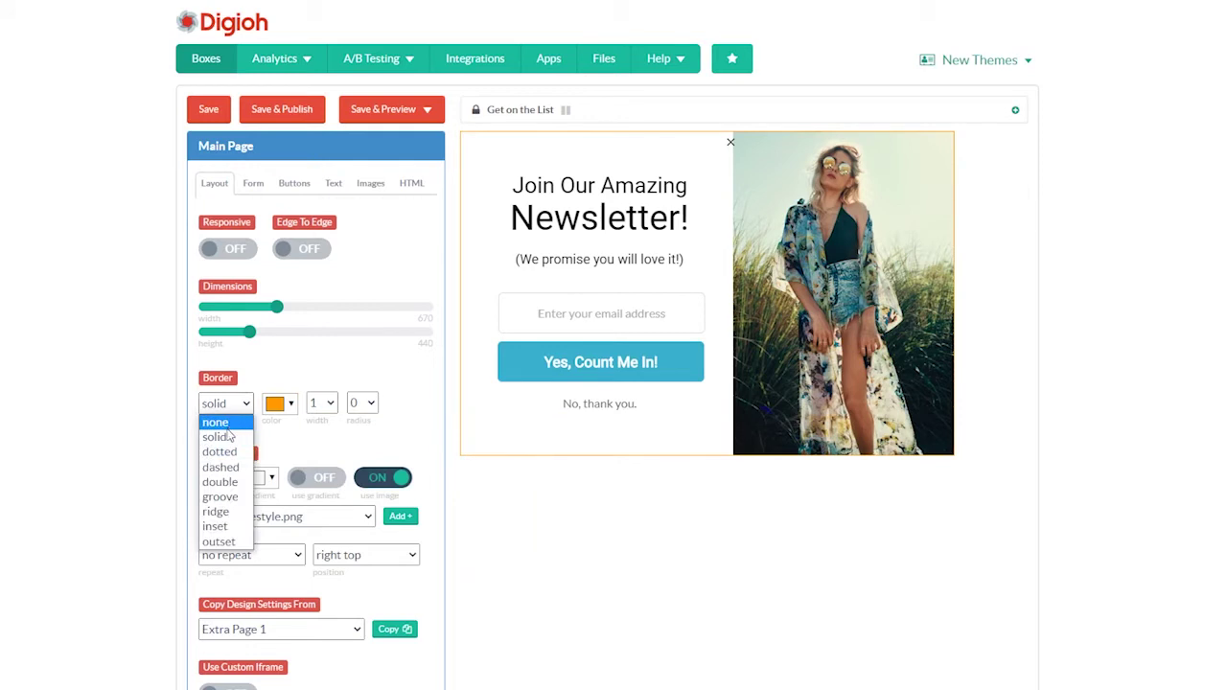
click(228, 423)
click(319, 411)
click(320, 423)
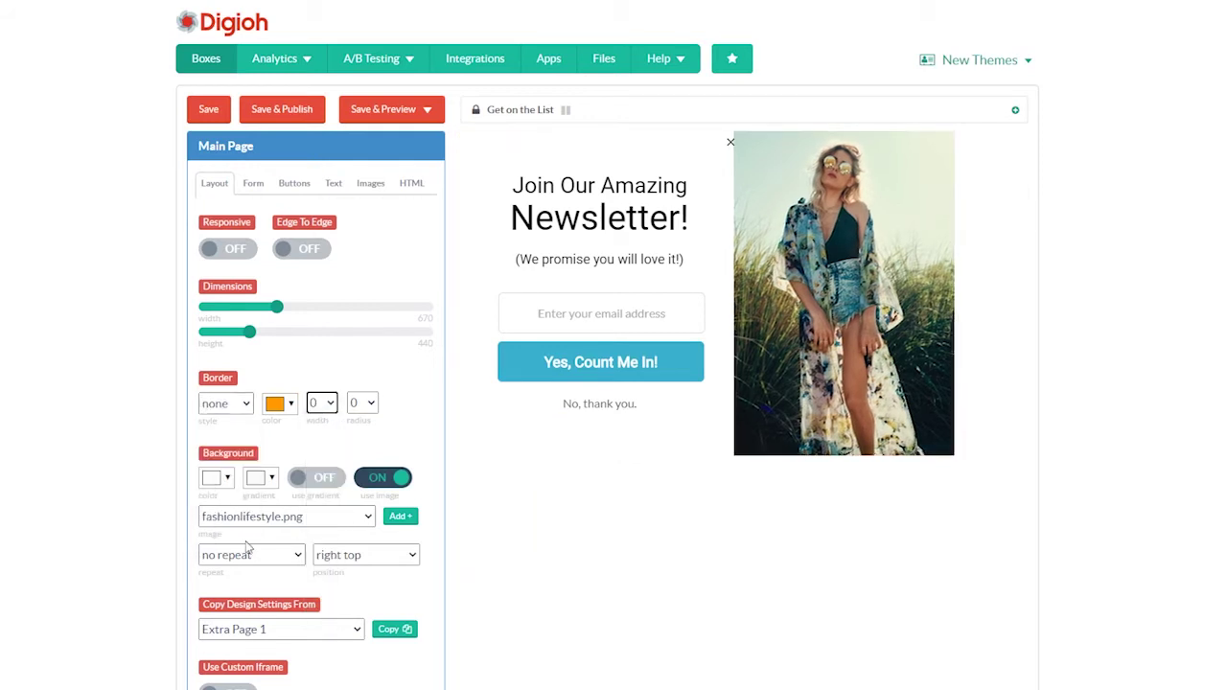
click(278, 404)
click(331, 429)
click(240, 406)
click(239, 430)
click(321, 404)
click(317, 436)
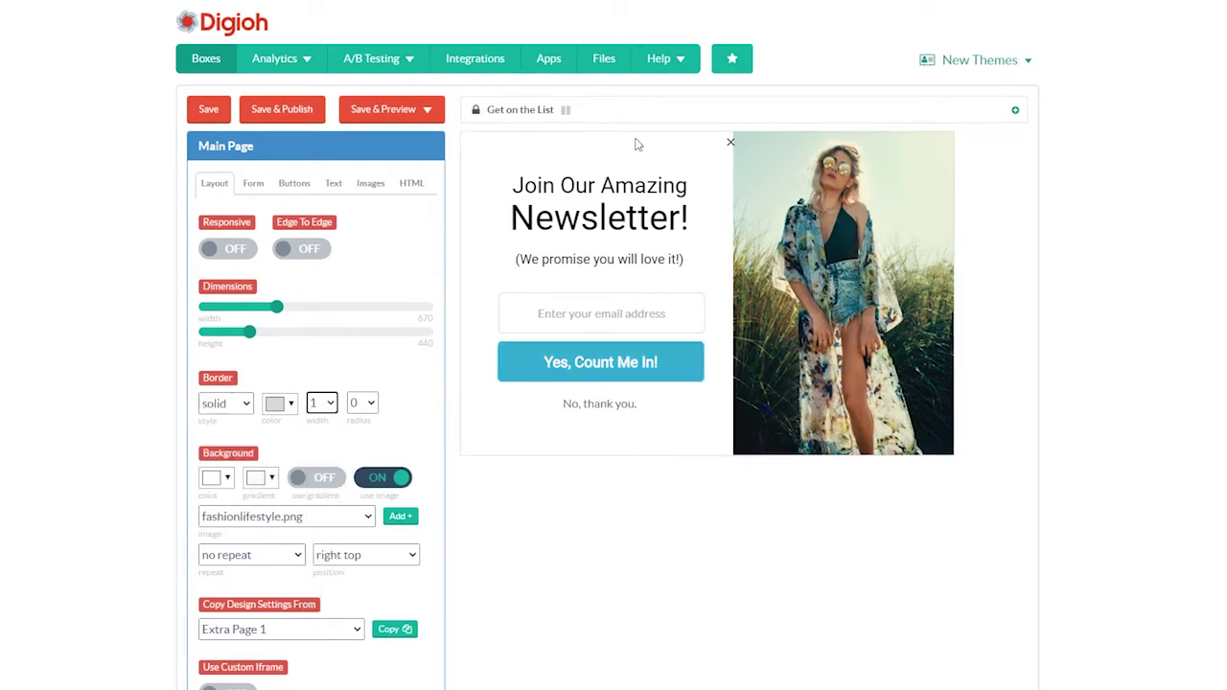
drag(723, 144, 939, 146)
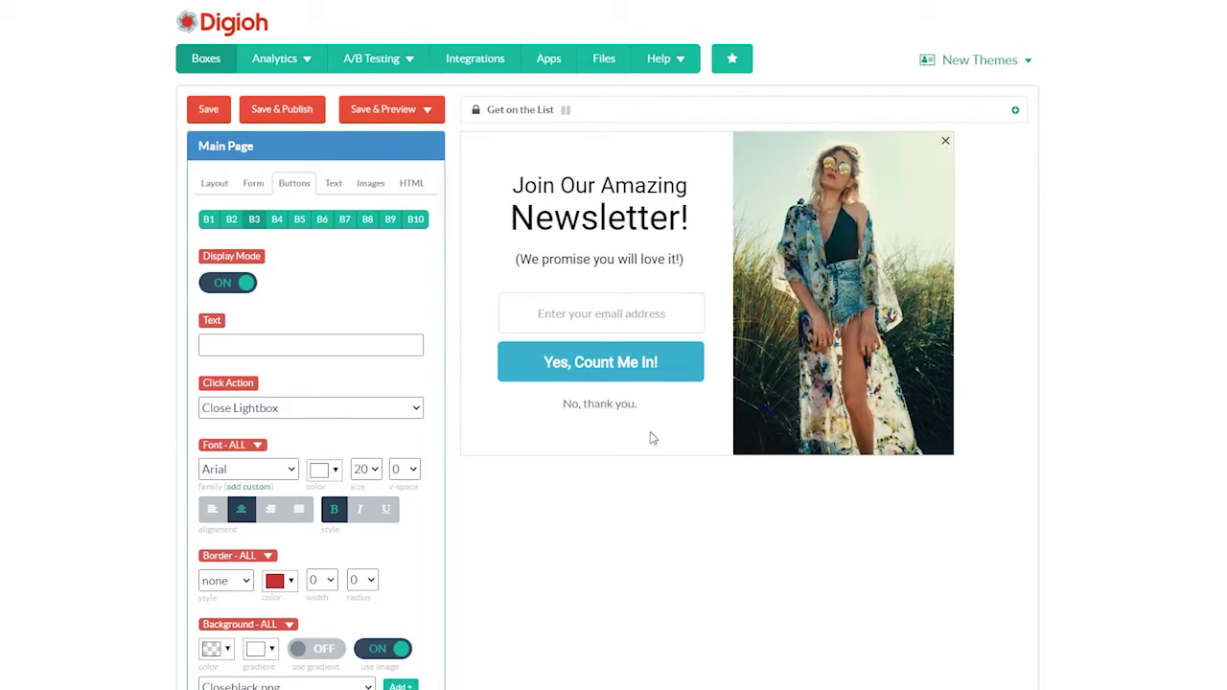
Change the heading text to GET ON THE LIST and hide the Newsletter! heading.
click(614, 183)
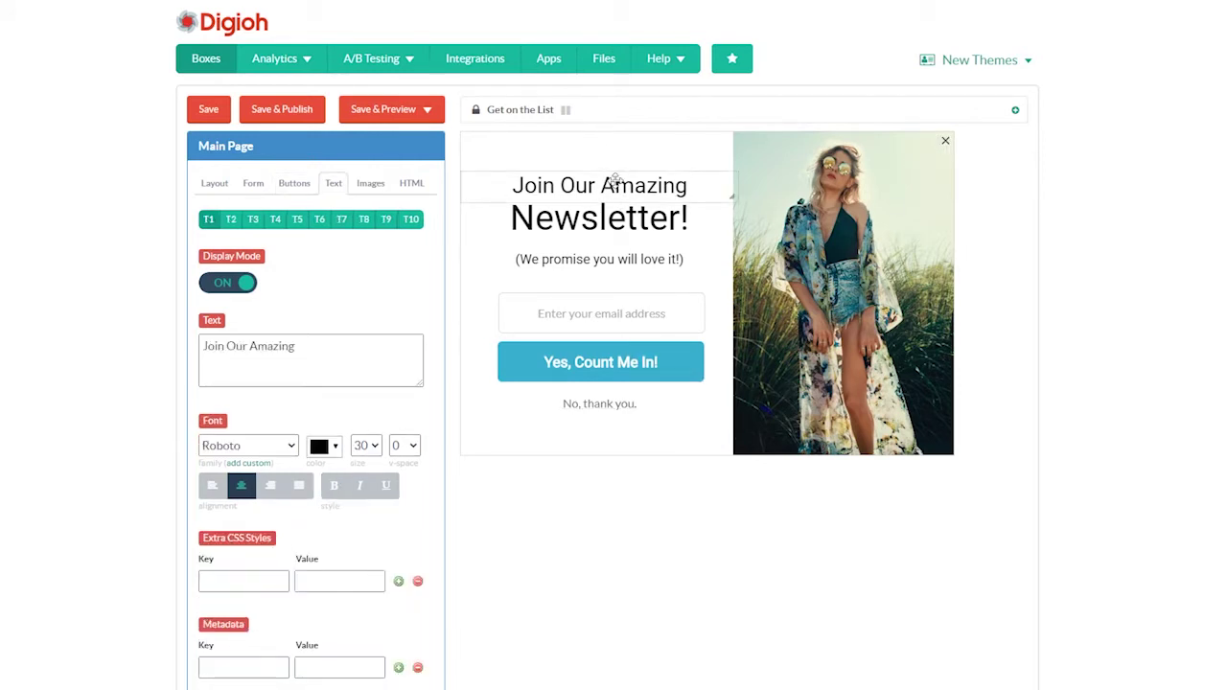
click(311, 356)
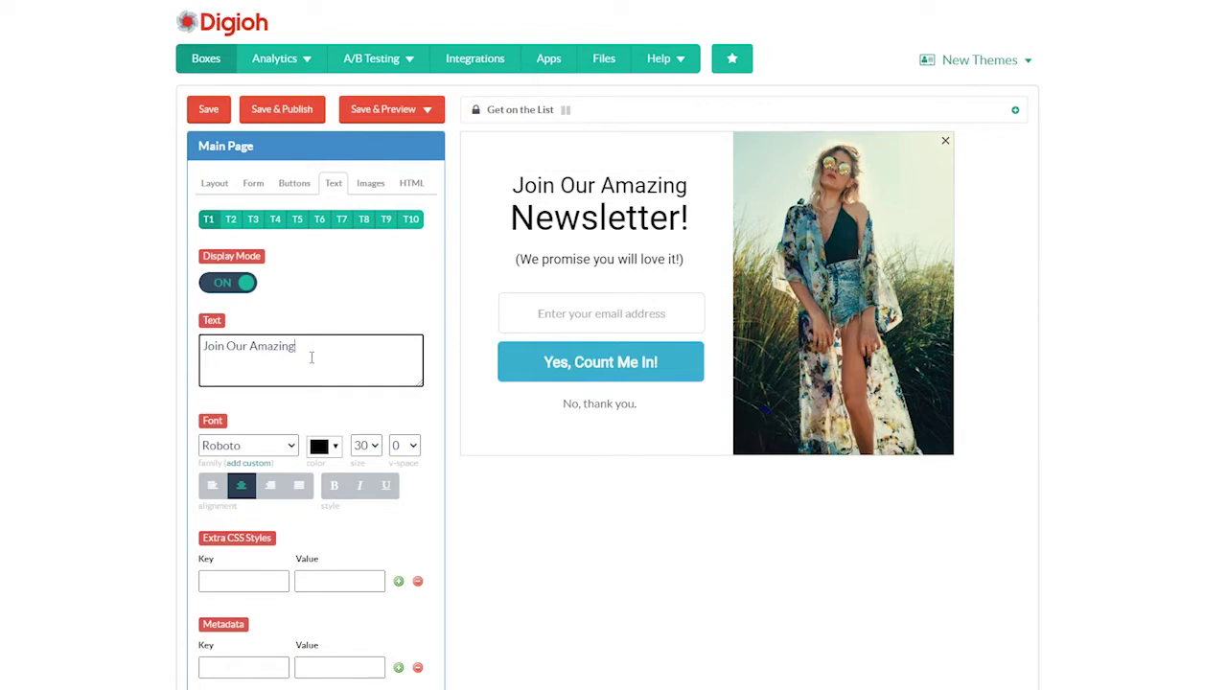
key(ctrl+a)
text(GET ON THE LIST)
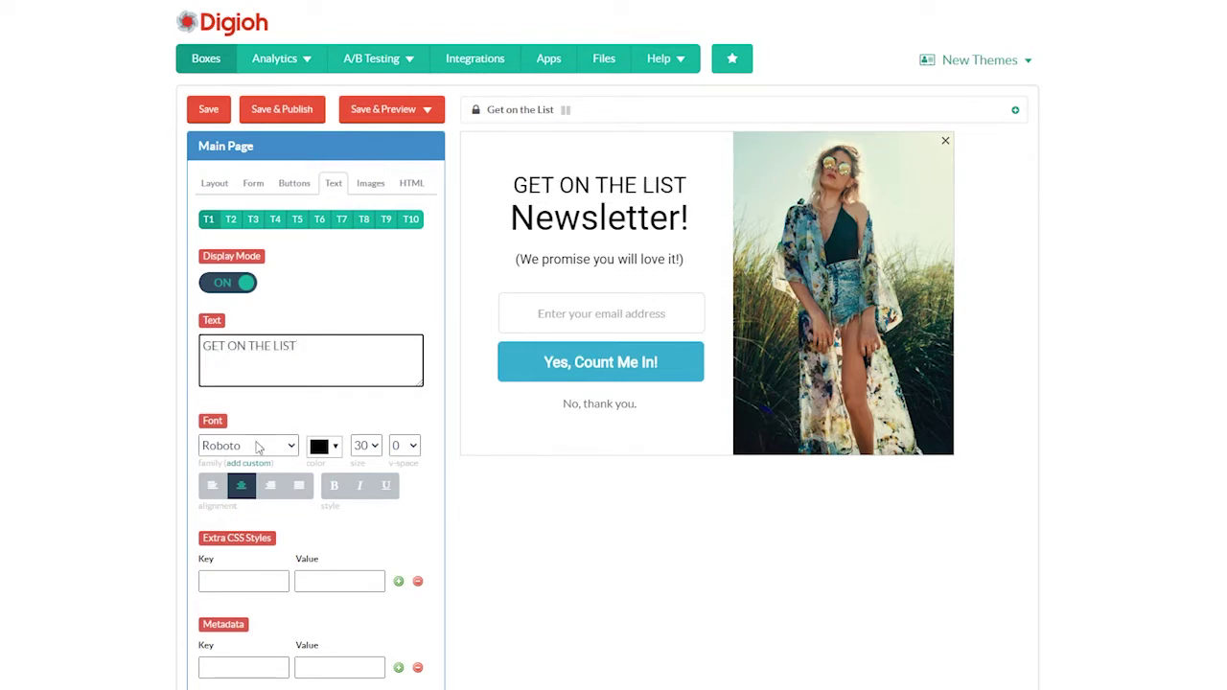
click(564, 220)
click(220, 297)
Set the GET ON THE LIST heading in bold Open Sans.
click(578, 187)
click(240, 448)
scroll(245, 351, down, 1)
click(244, 293)
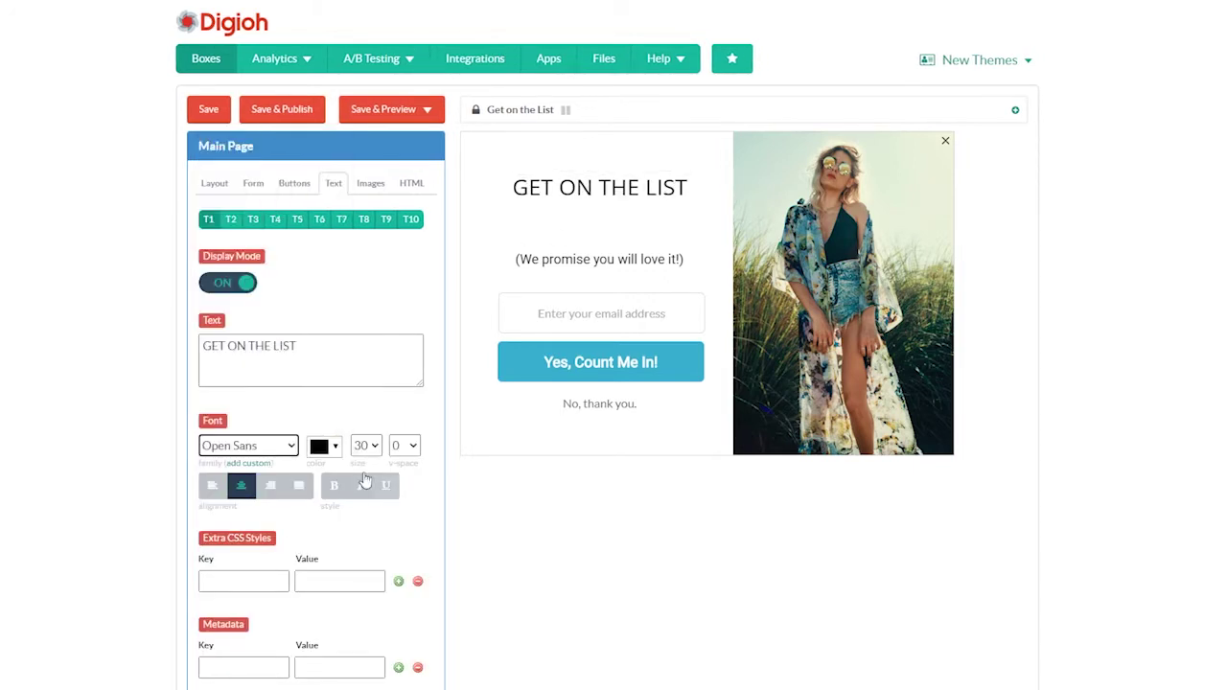
click(334, 485)
Set the subtitle line to Open Sans at size 16.
click(544, 251)
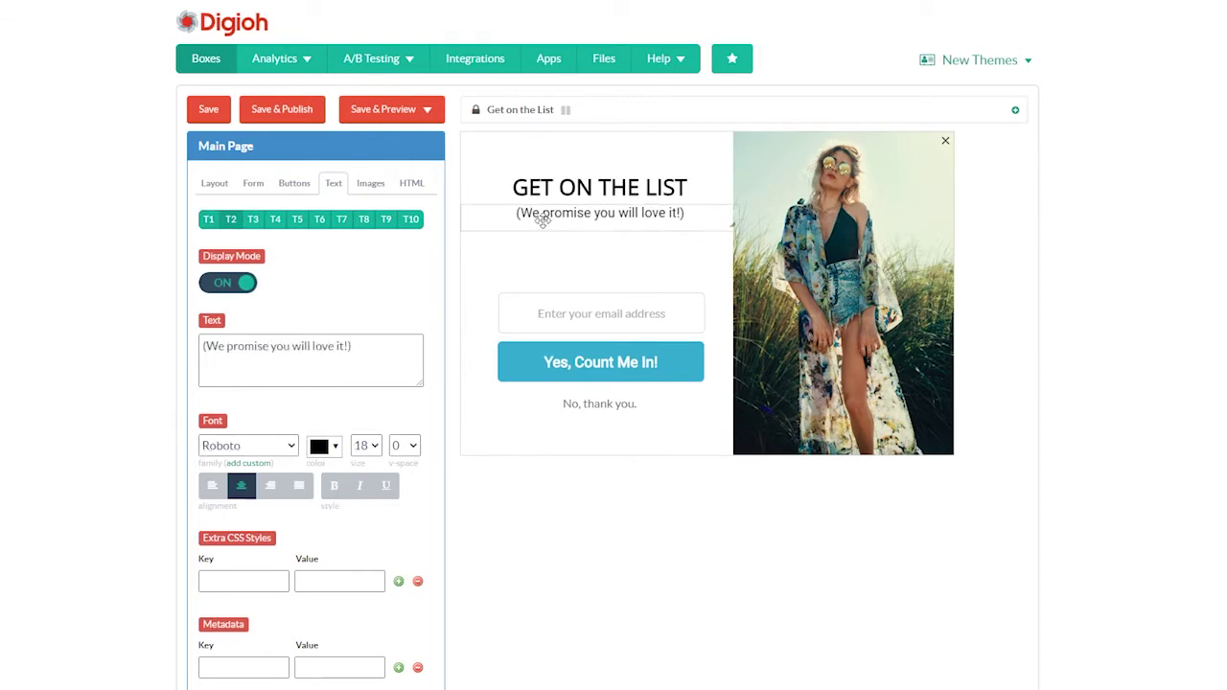
click(235, 447)
key(o)
click(235, 447)
key(o)
click(366, 446)
key(Up)
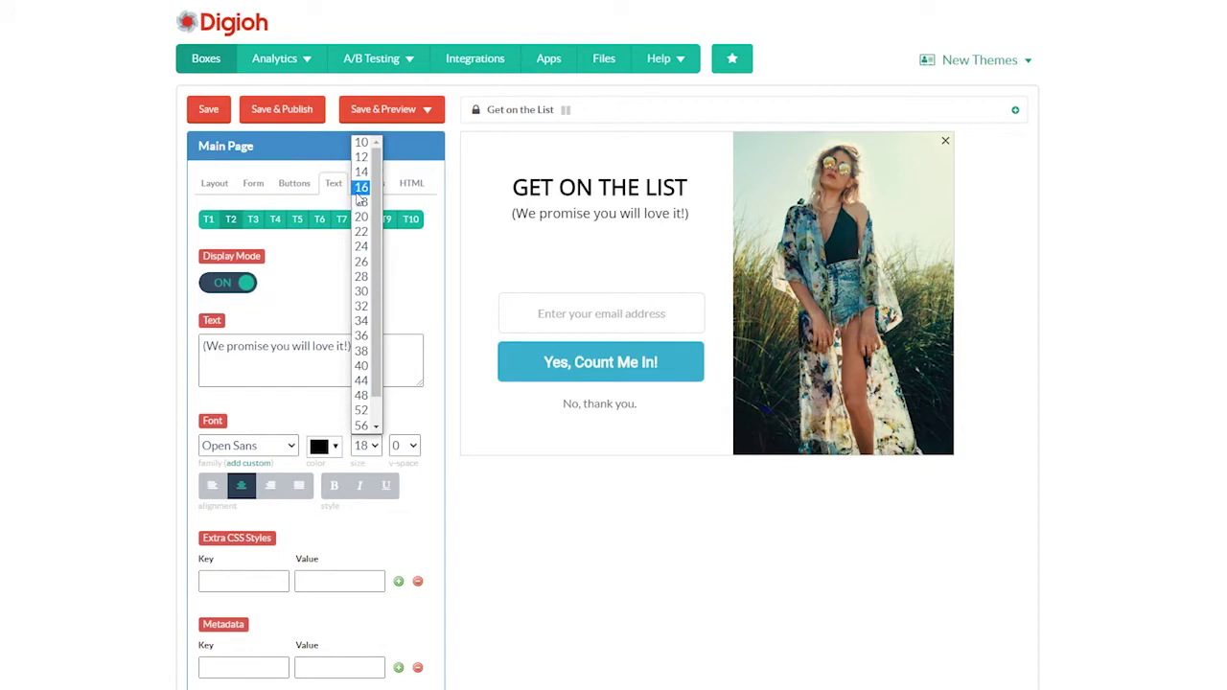
key(Return)
Move the email field up beneath the subtitle and align it.
click(515, 372)
click(571, 314)
drag(565, 291, 560, 258)
drag(700, 285, 695, 285)
drag(595, 255, 602, 256)
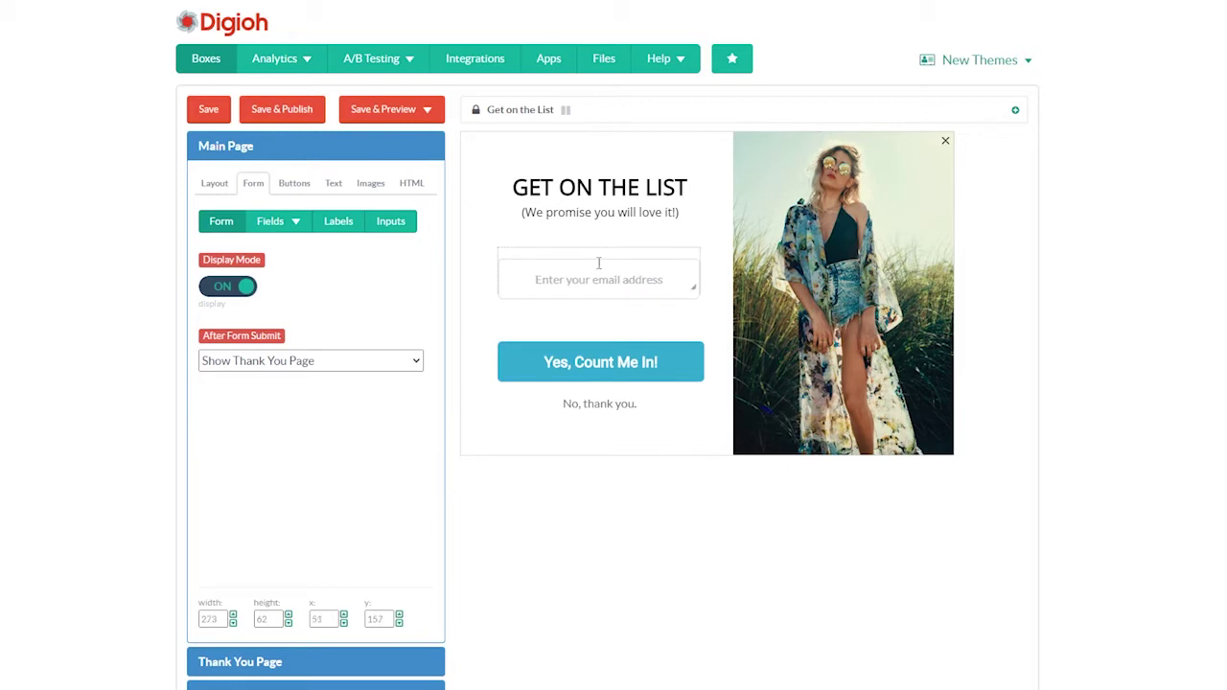
Show the Name field as a single full-name input with placeholder 'Enter your name'.
click(274, 221)
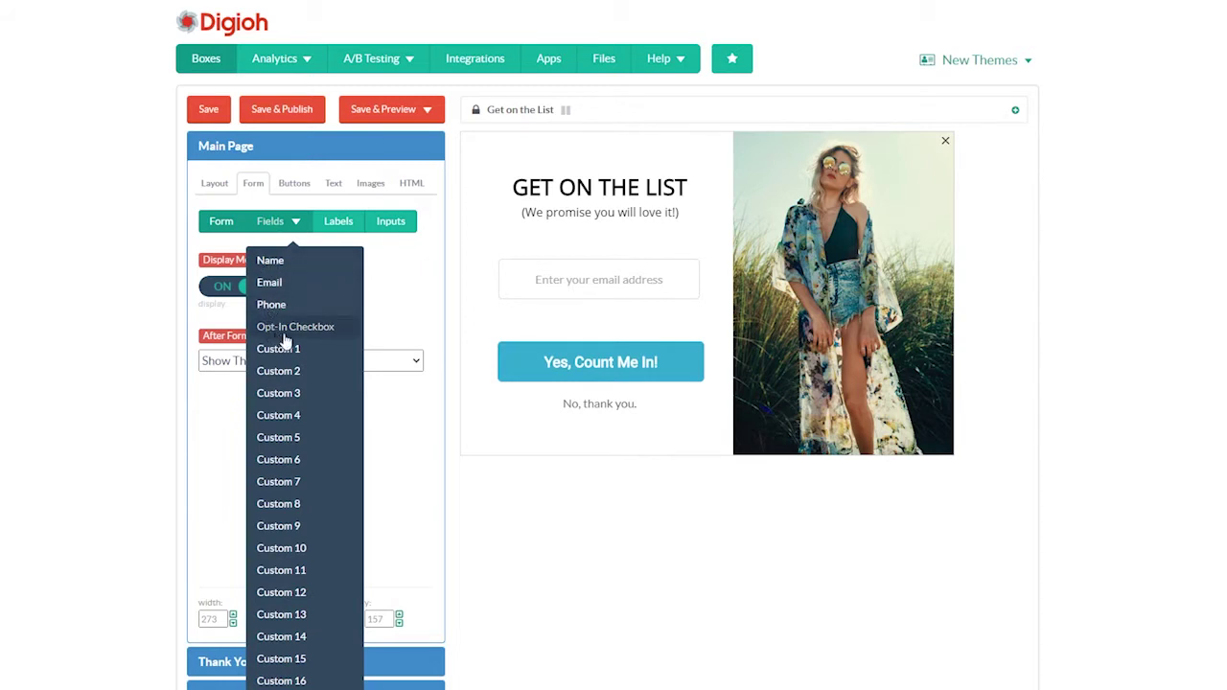
click(296, 270)
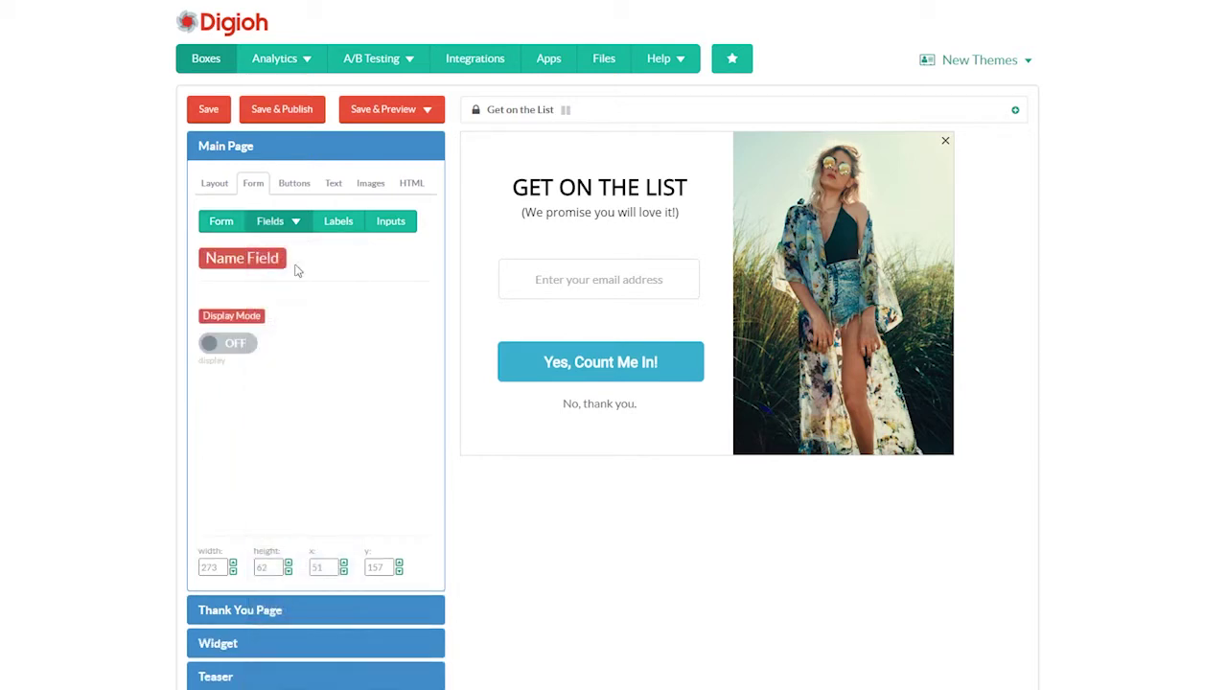
click(226, 345)
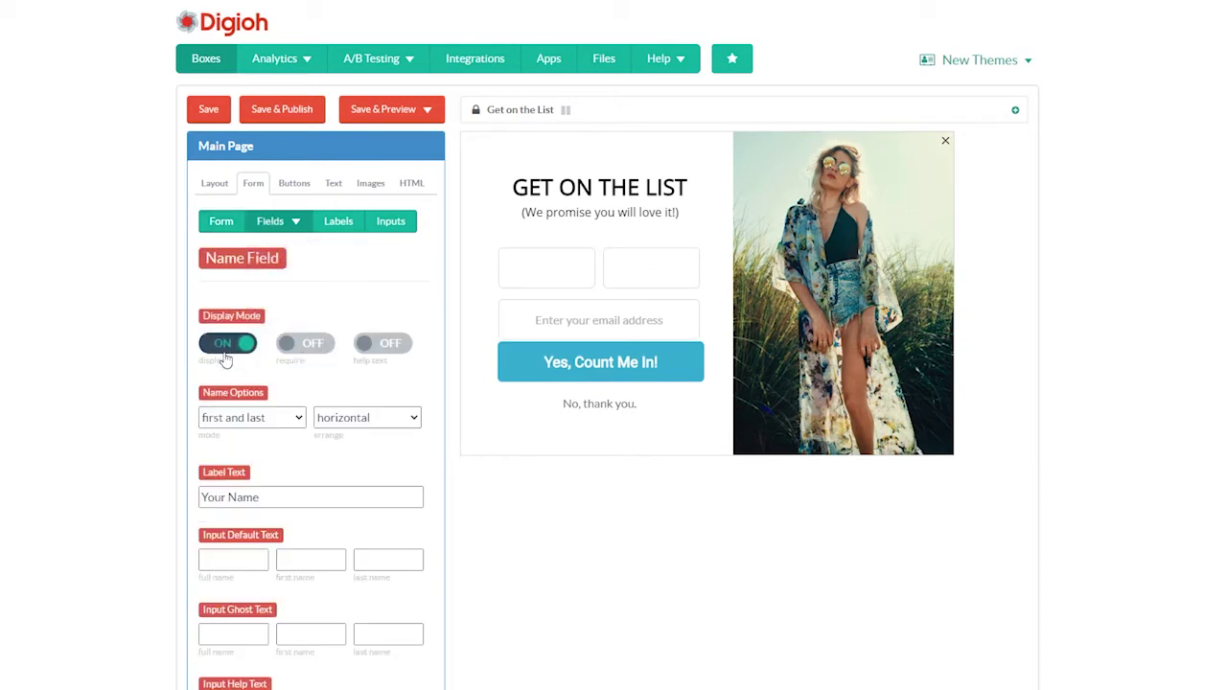
scroll(227, 359, down, 3)
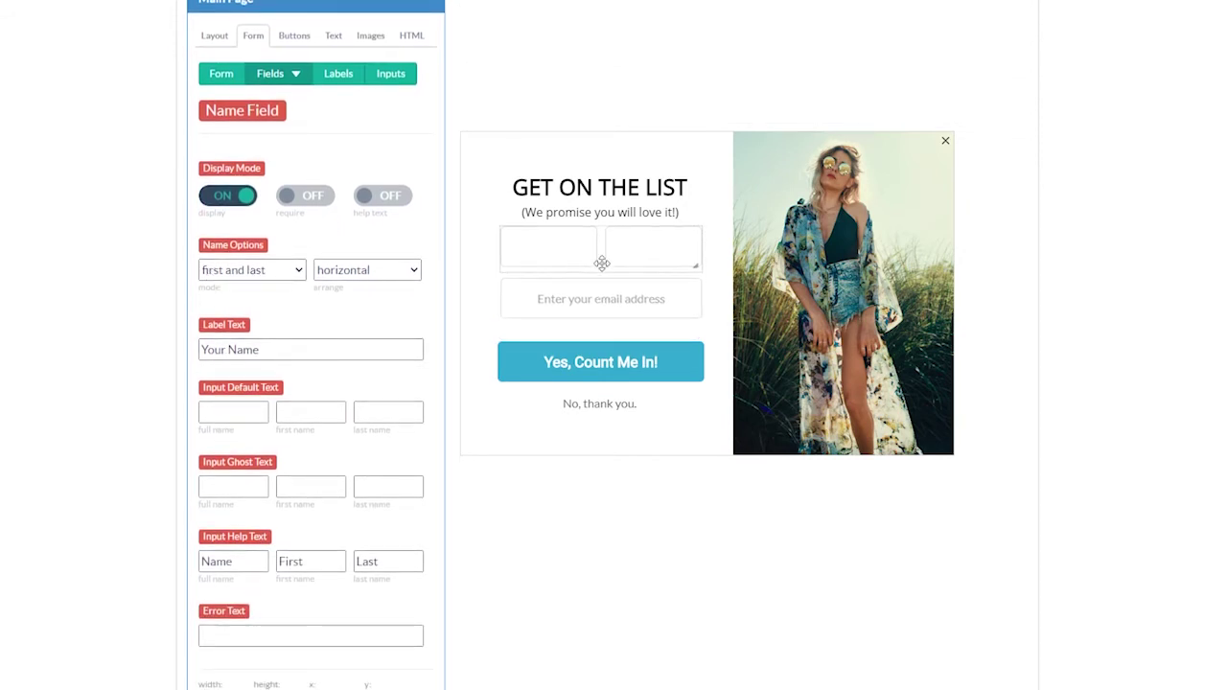
click(594, 362)
click(548, 254)
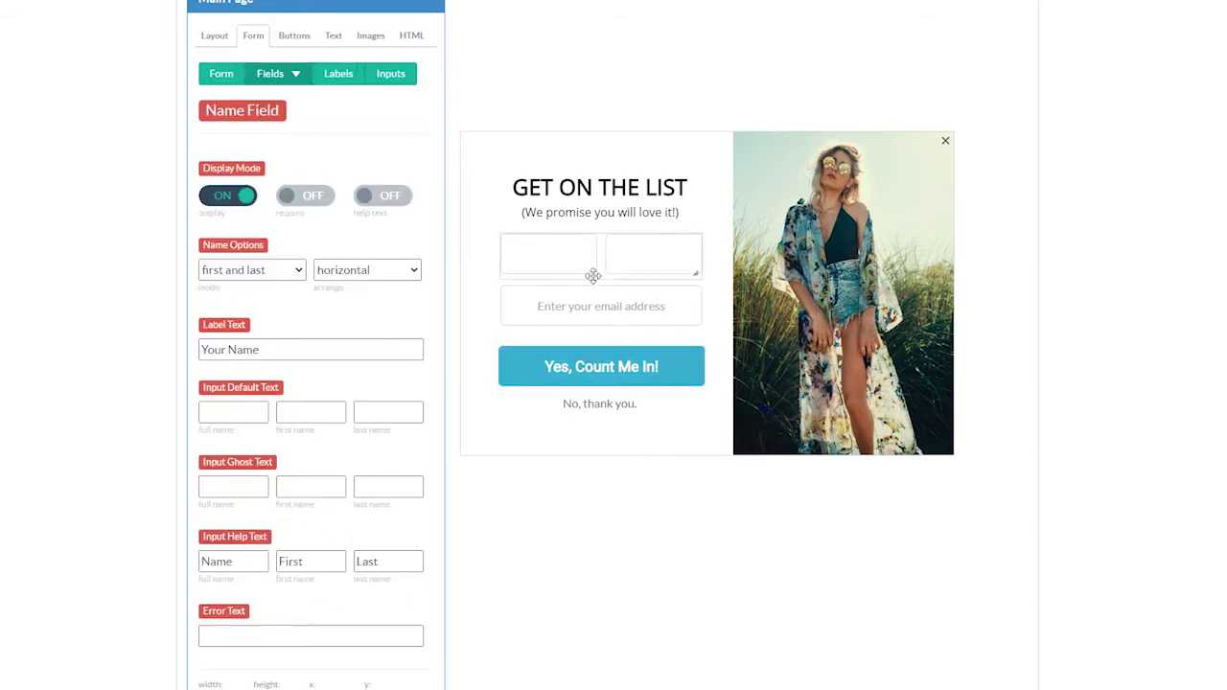
click(233, 271)
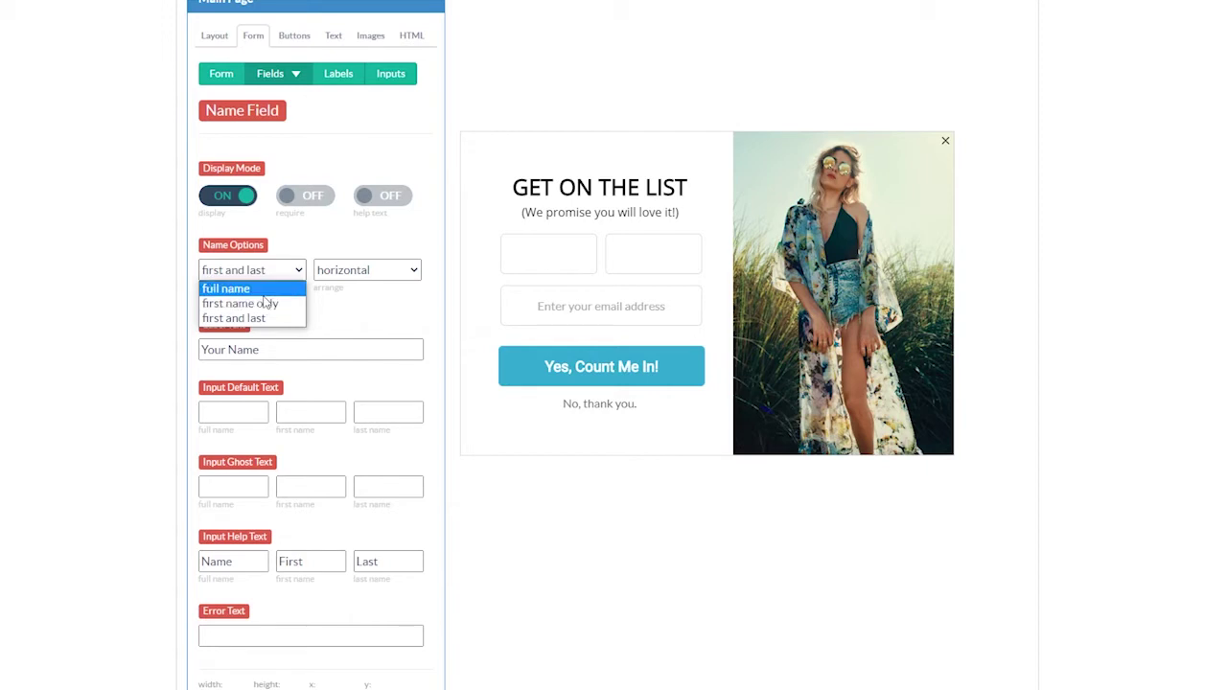
click(227, 288)
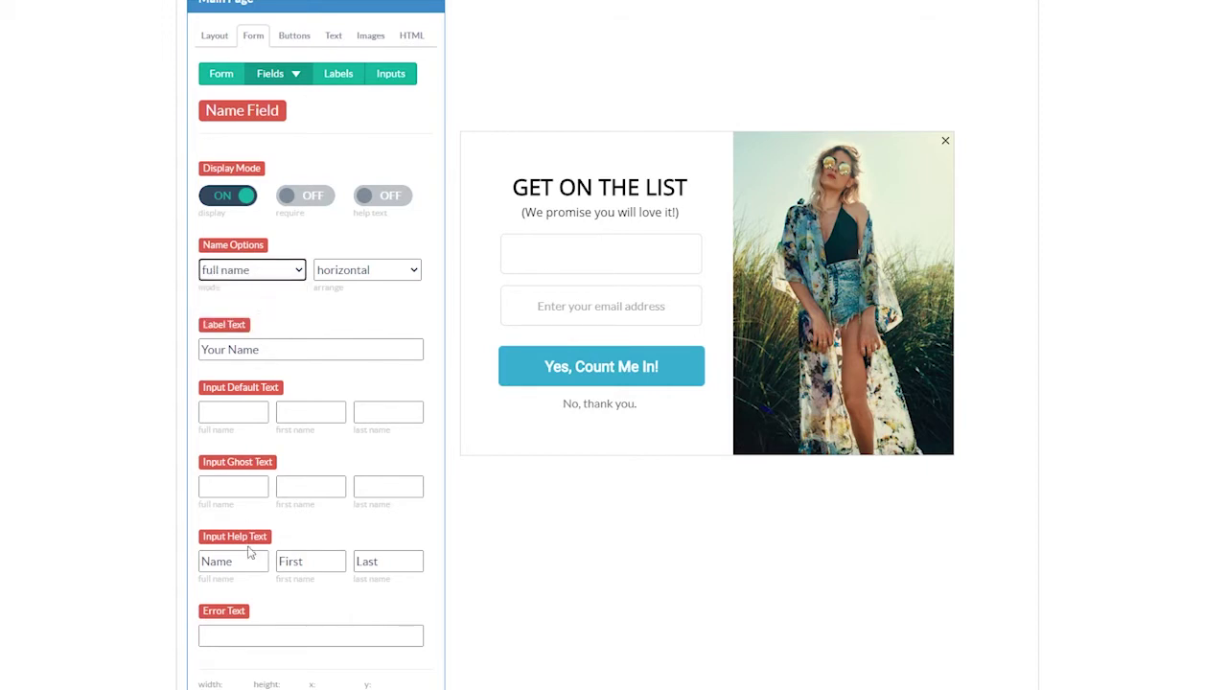
click(225, 494)
text(Enter your name)
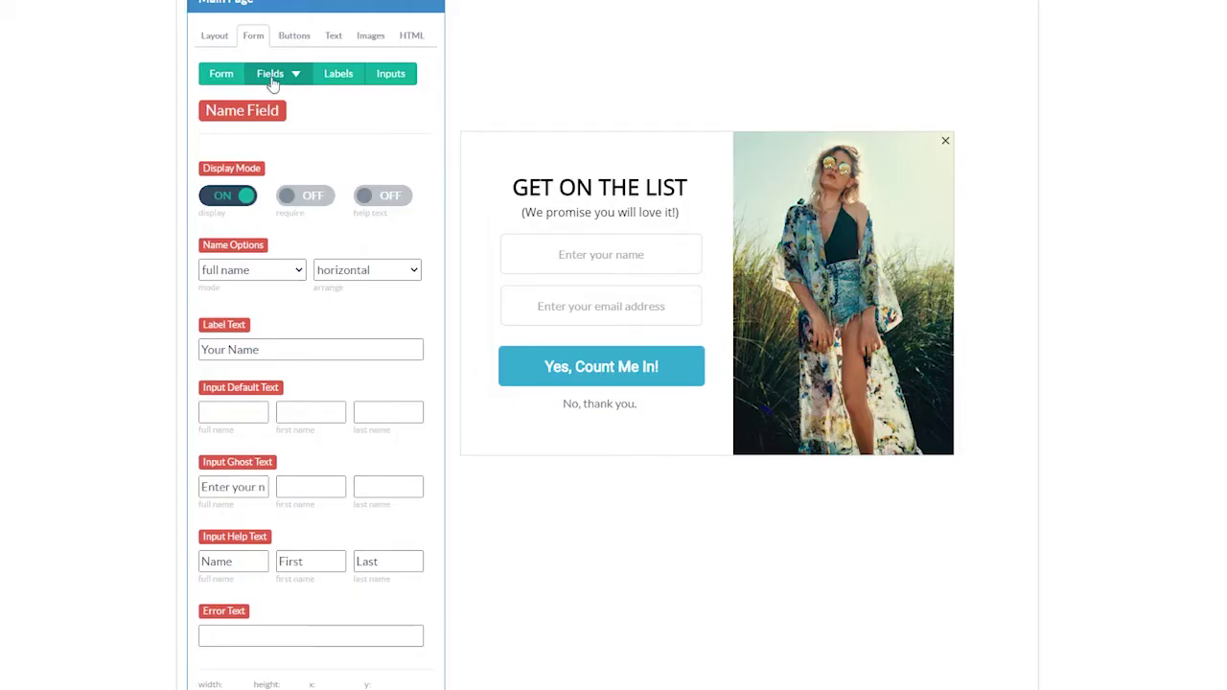
Try the Custom 1 field, then leave it switched off.
click(270, 76)
click(280, 200)
click(228, 195)
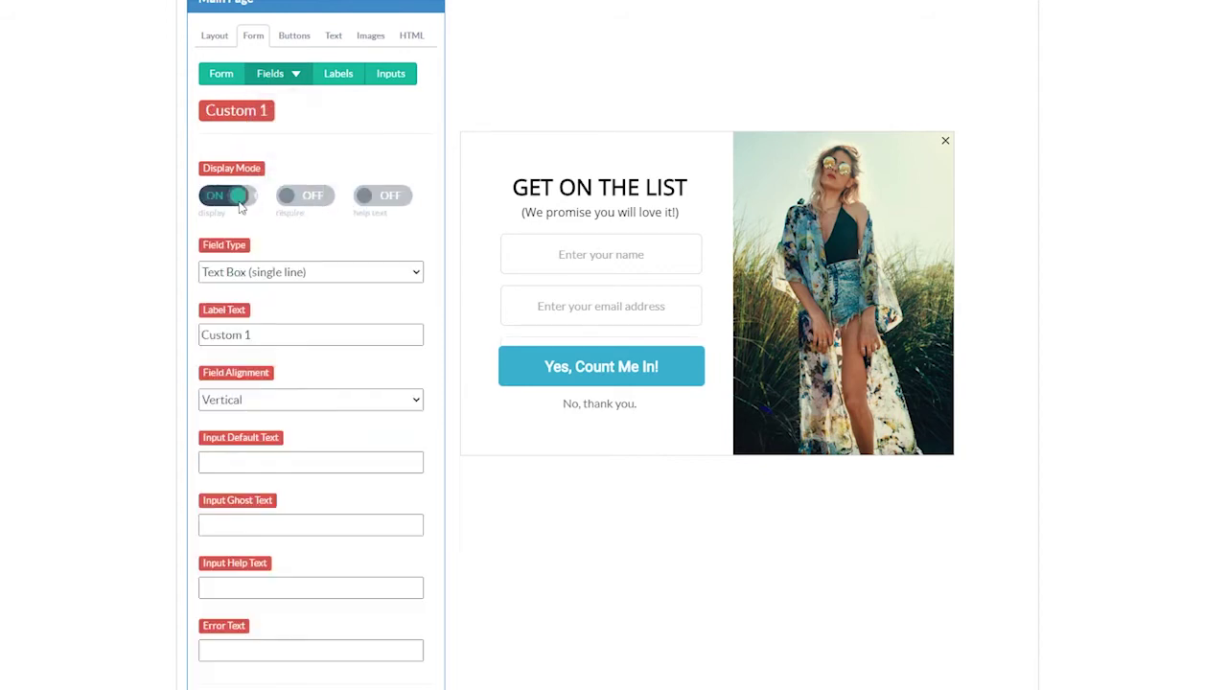
click(272, 271)
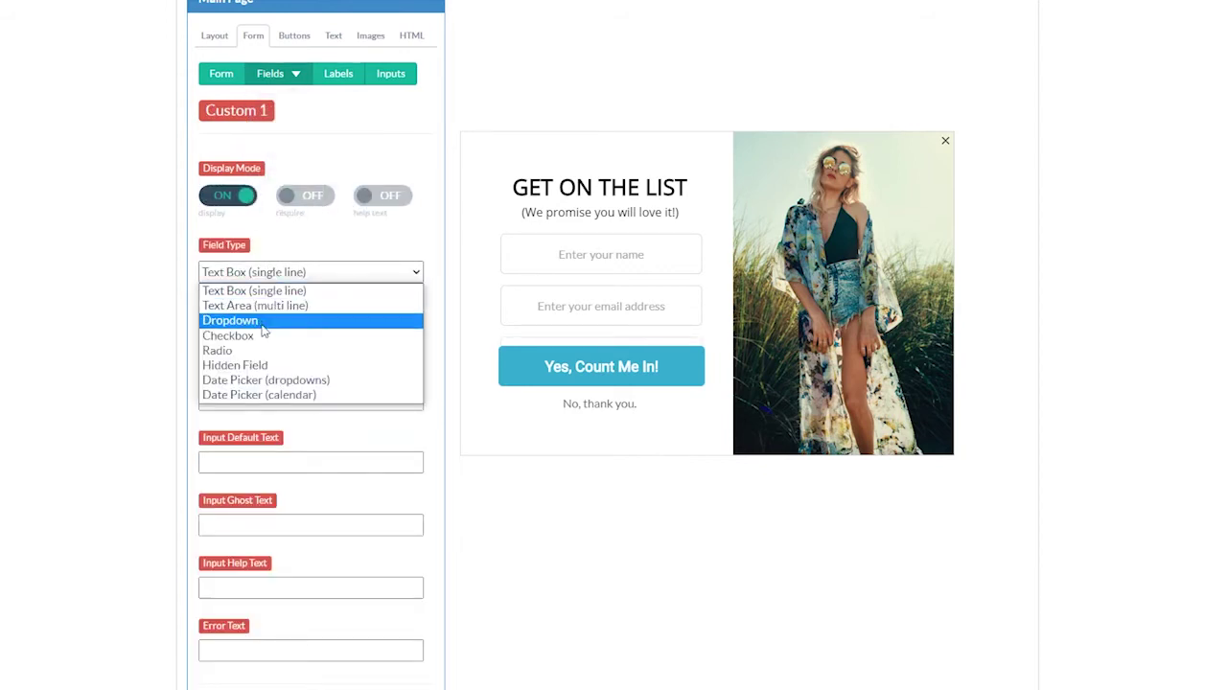
click(230, 196)
click(558, 372)
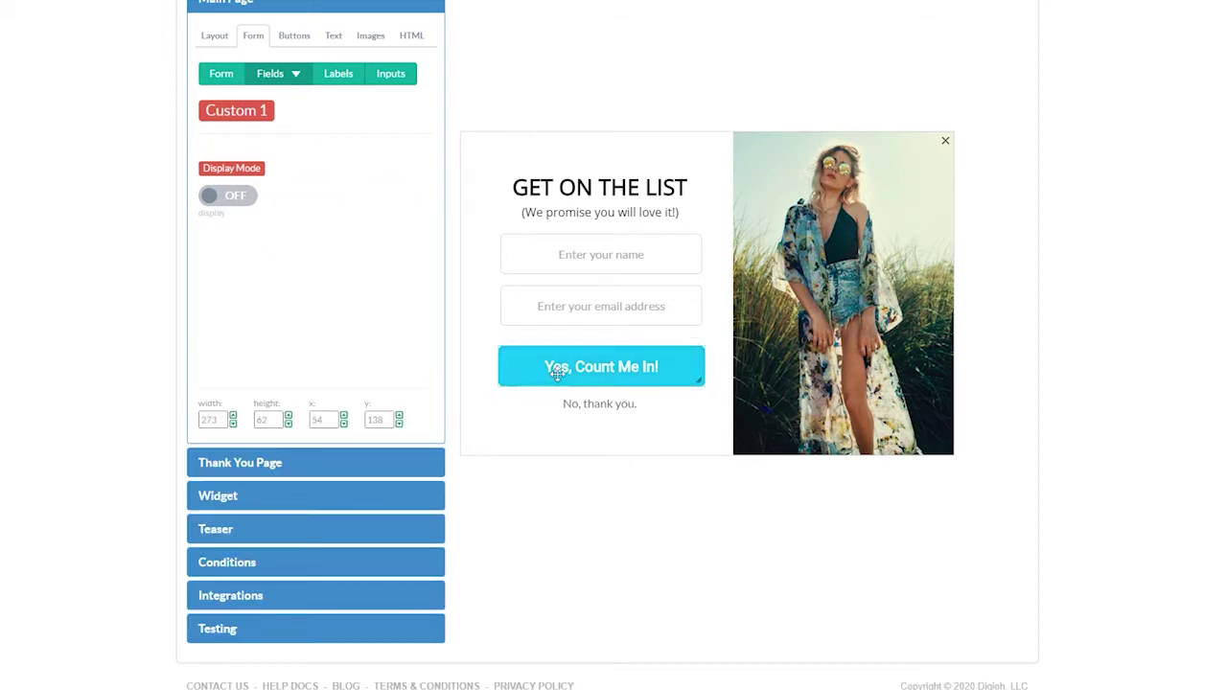
Try label positions above and left, then set field labels back to hidden.
click(339, 78)
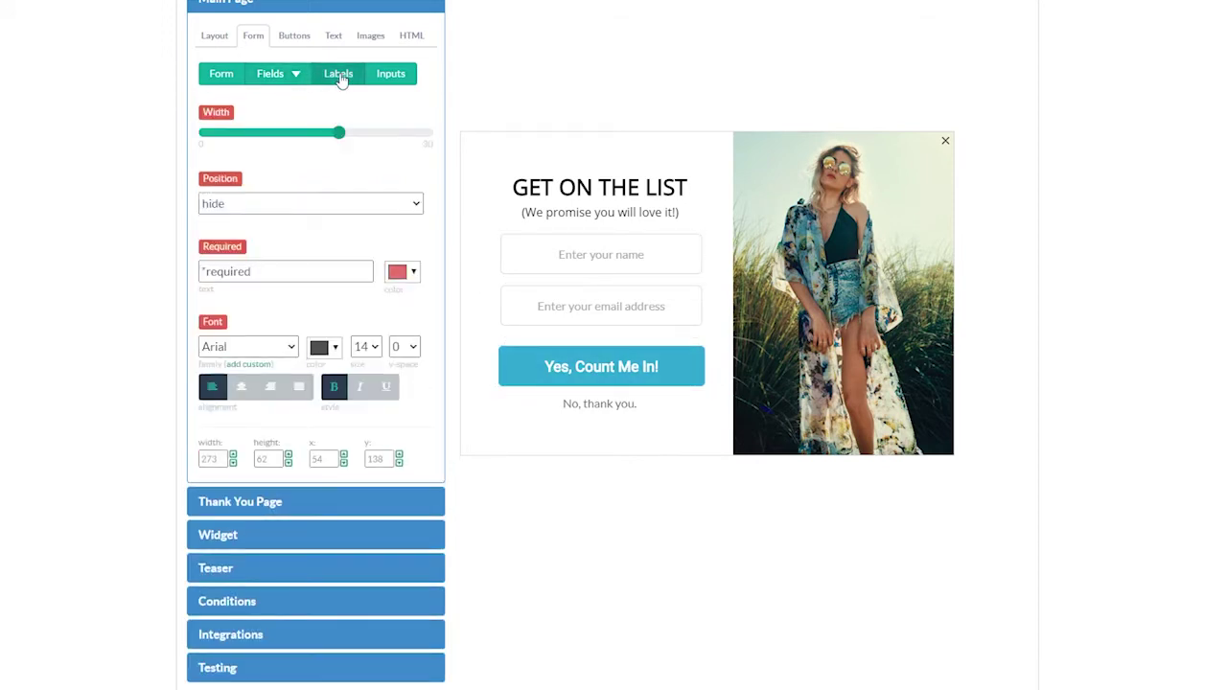
click(220, 203)
click(220, 237)
click(222, 207)
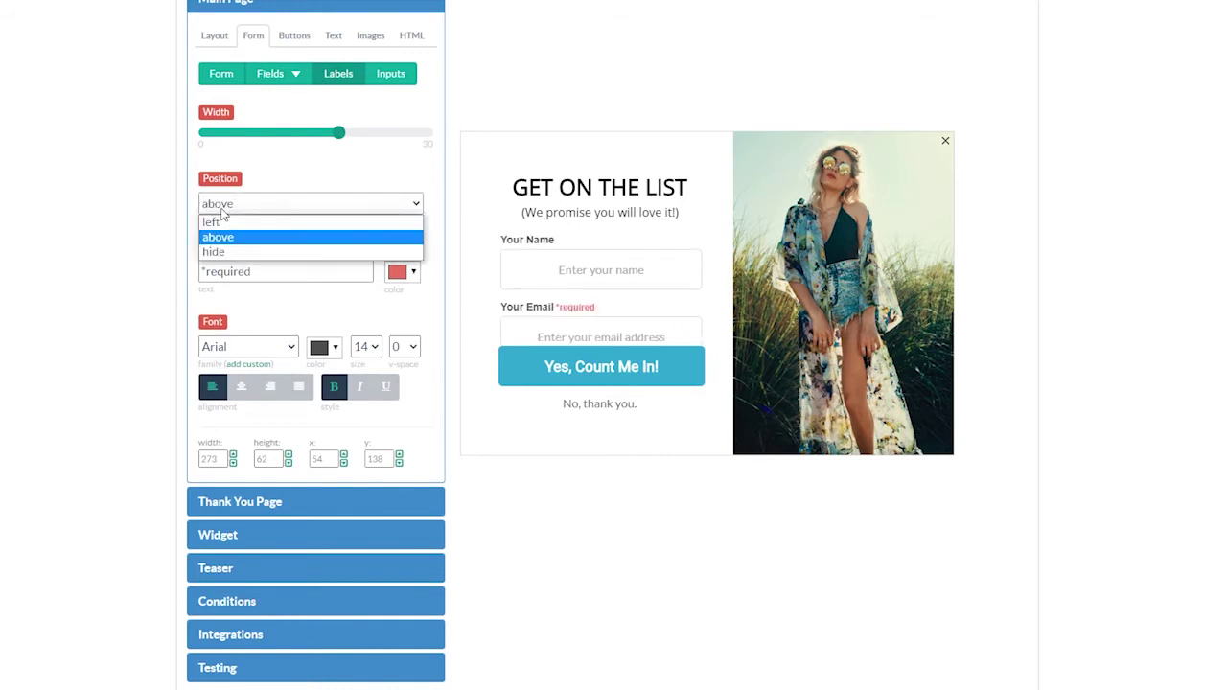
click(221, 220)
click(241, 205)
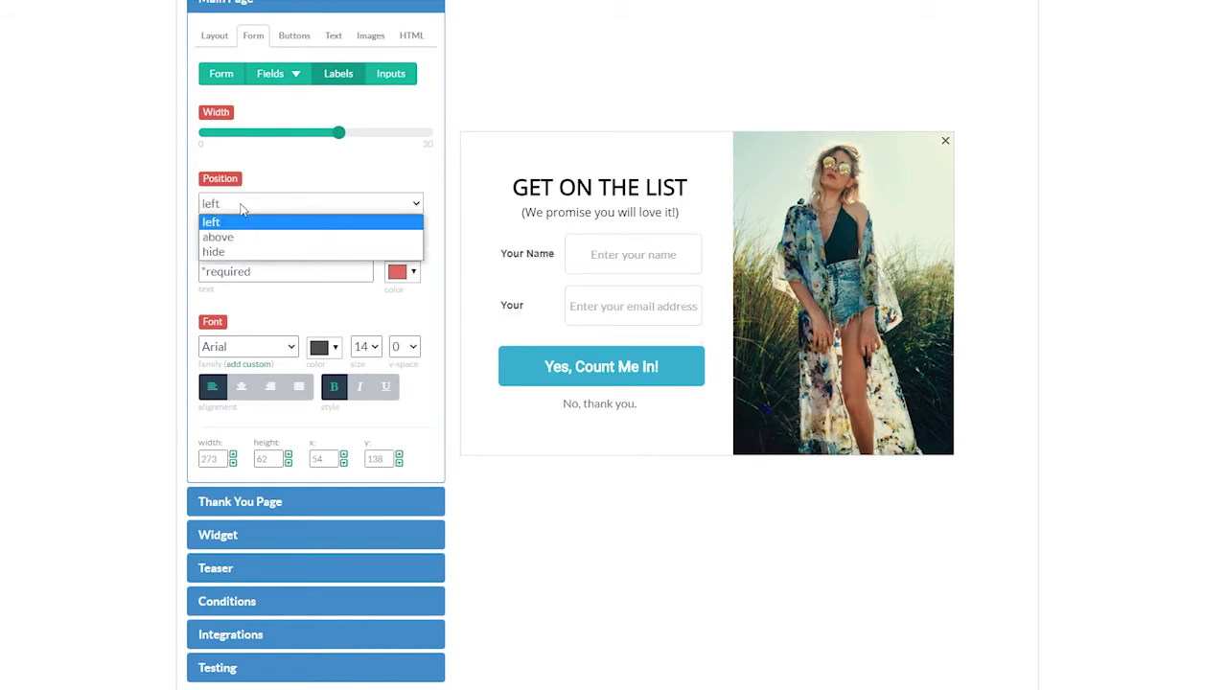
click(231, 251)
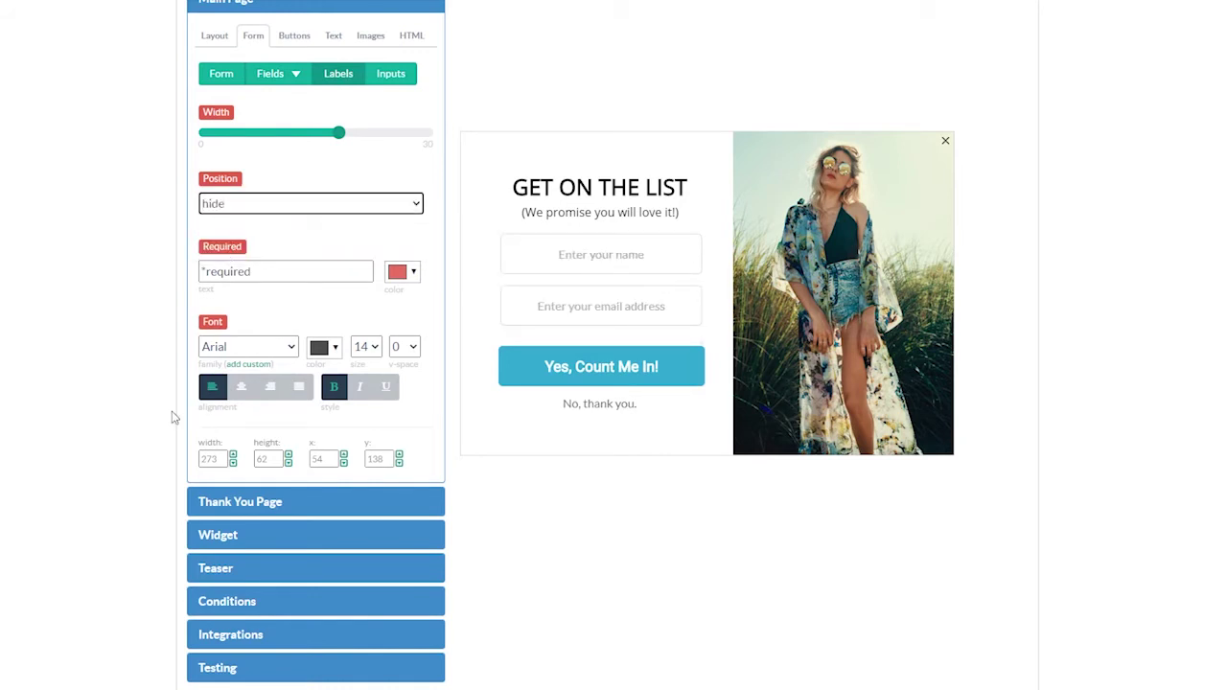
Make the input fields shorter and reduce the spacing between them.
click(388, 76)
drag(310, 142, 294, 136)
drag(269, 199, 255, 200)
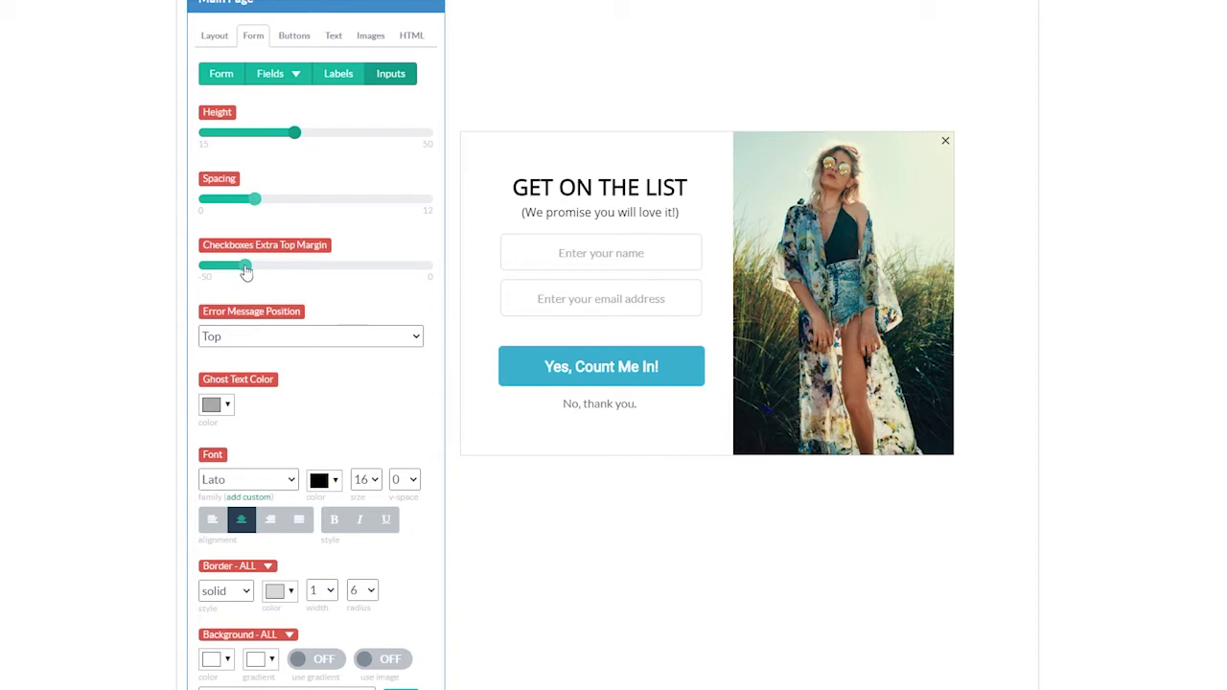
Lighten the inputs' placeholder text colour and set the input font to Open Sans.
click(241, 338)
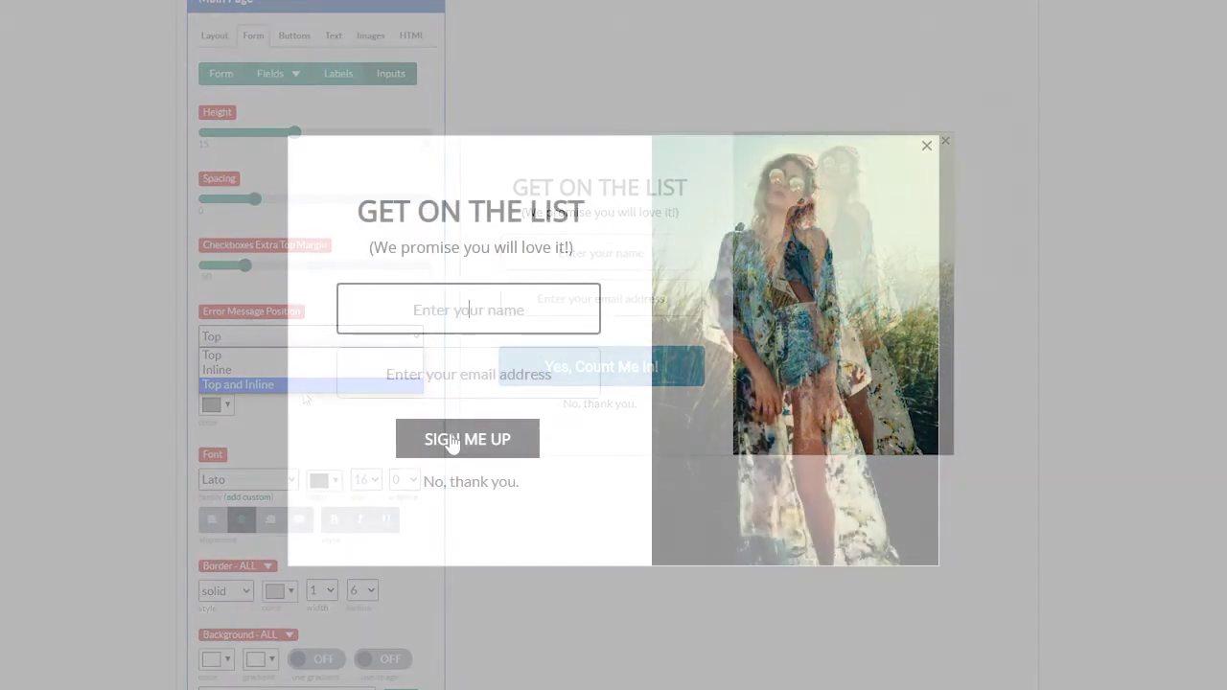
click(455, 441)
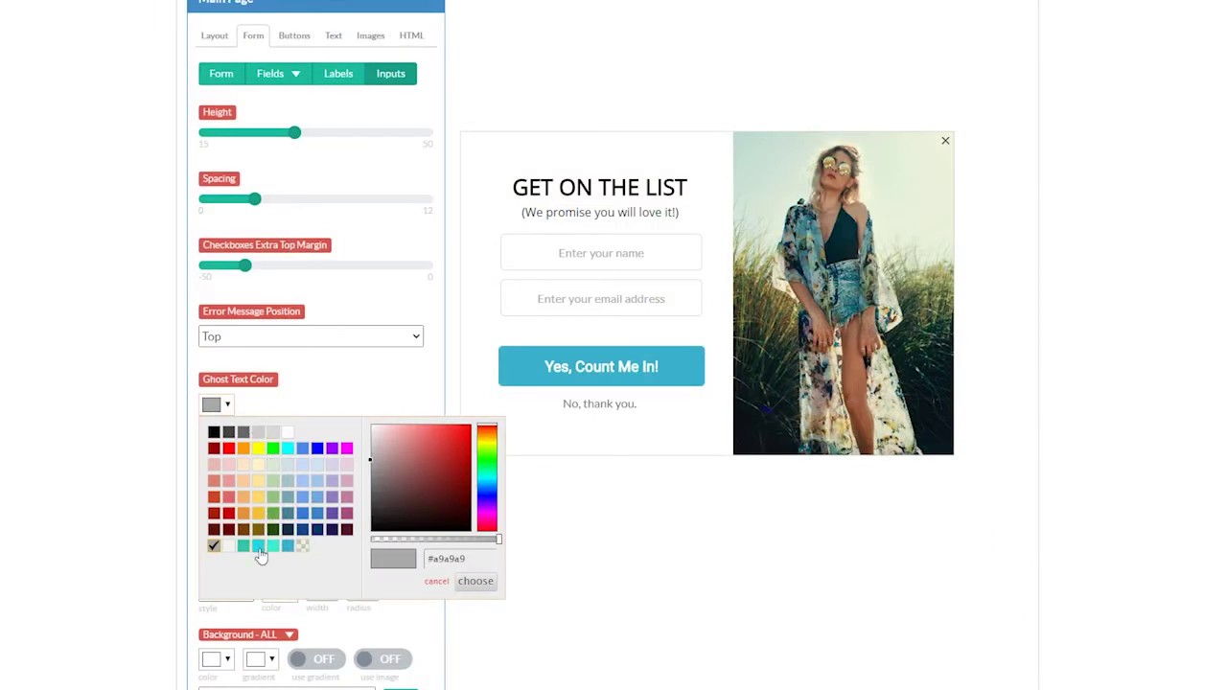
click(272, 434)
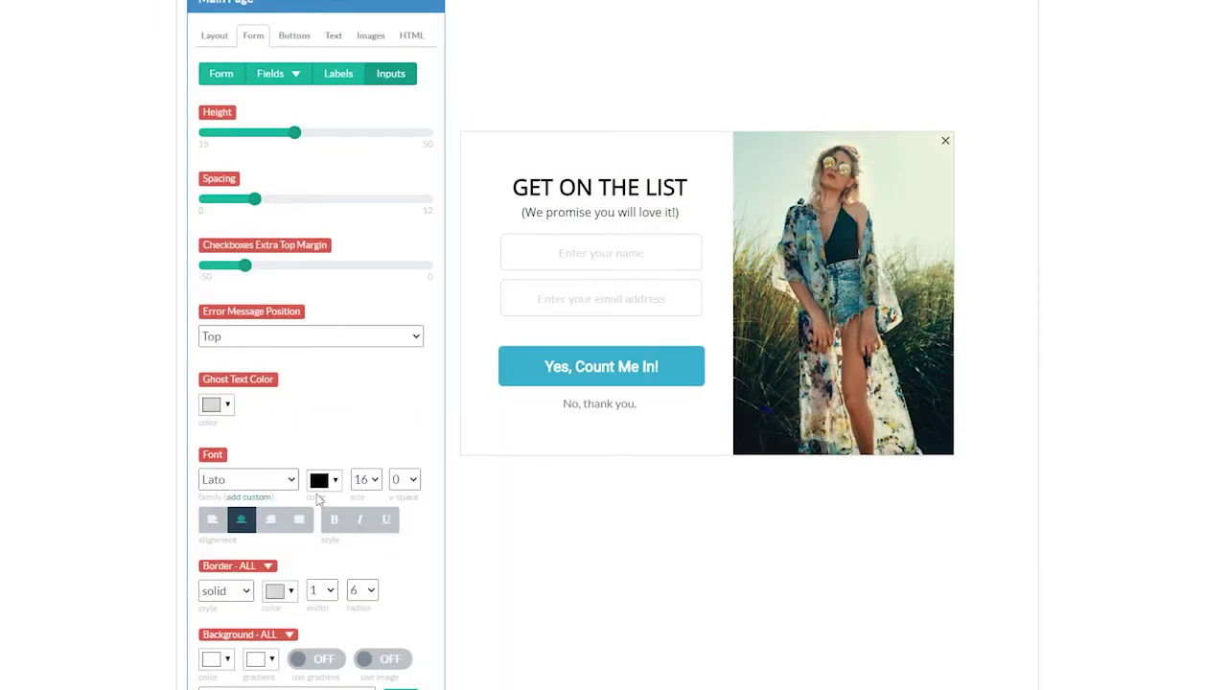
click(288, 479)
click(239, 458)
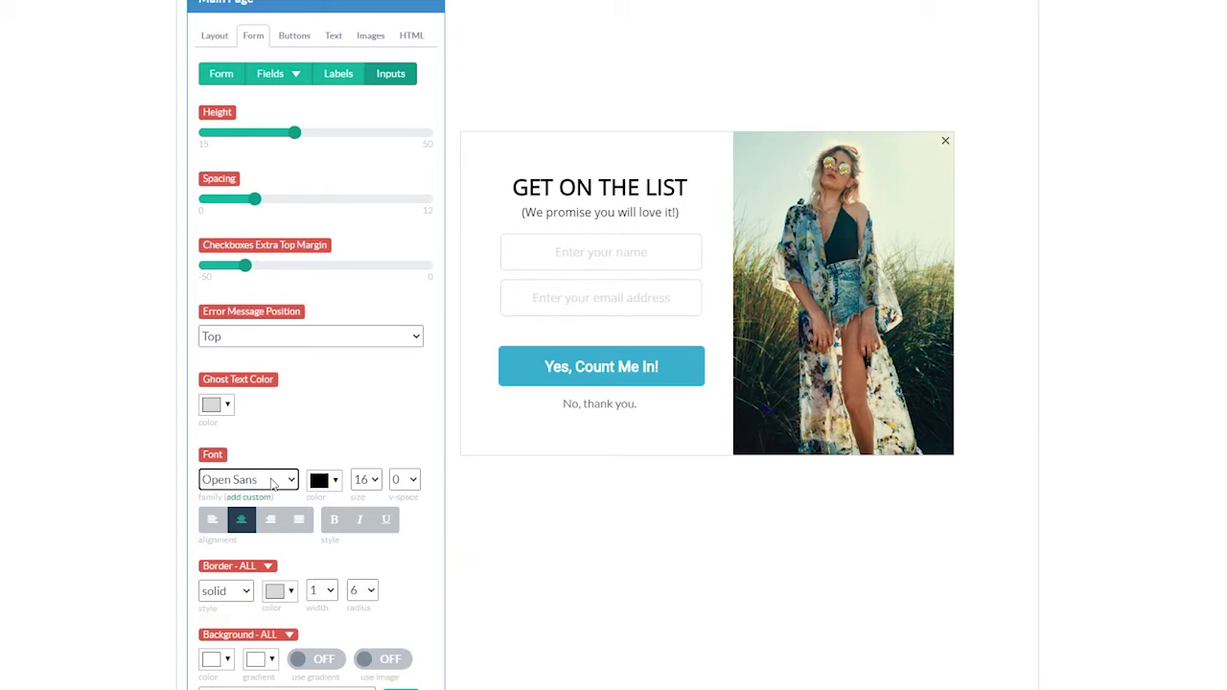
click(272, 484)
Give the input fields dark grey borders with a corner radius of 1.
scroll(276, 441, down, 2)
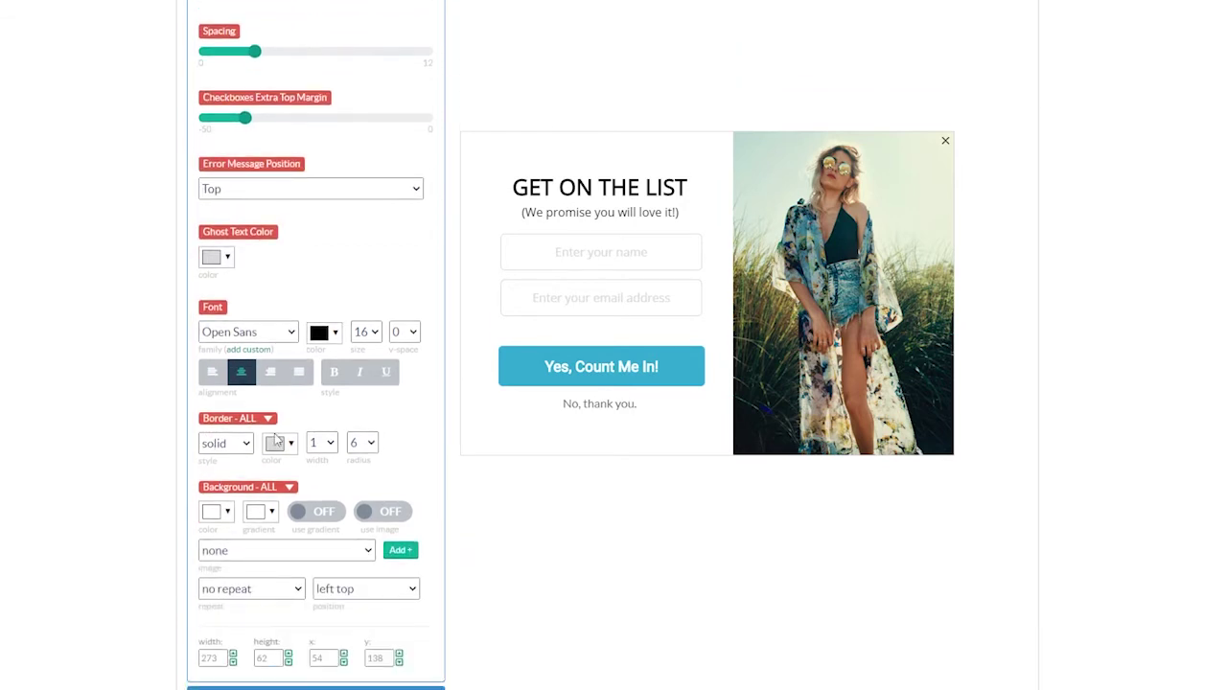
click(276, 442)
click(310, 475)
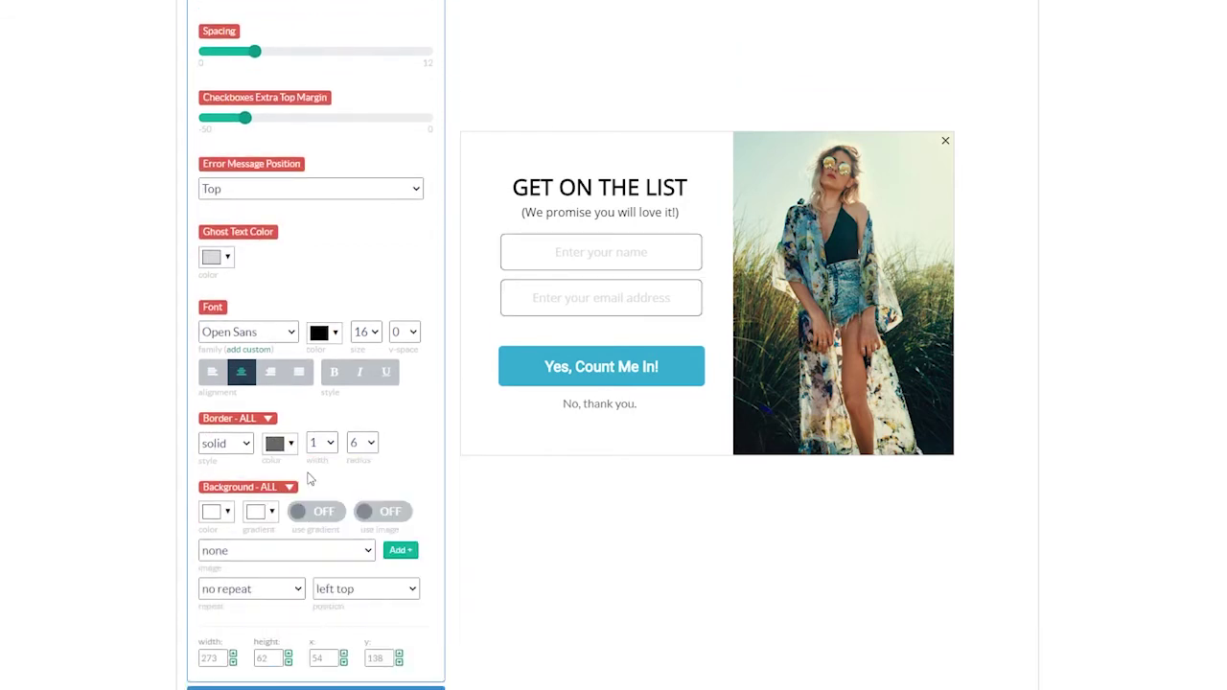
click(363, 442)
click(365, 470)
scroll(360, 460, up, 3)
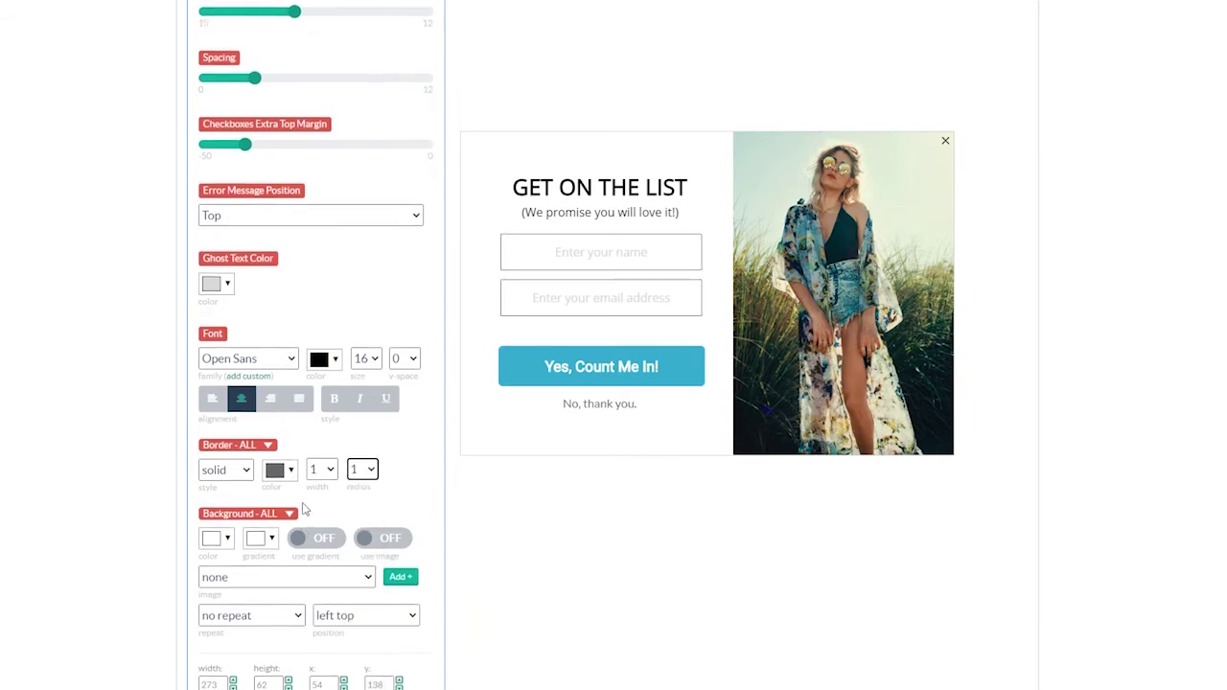
click(294, 108)
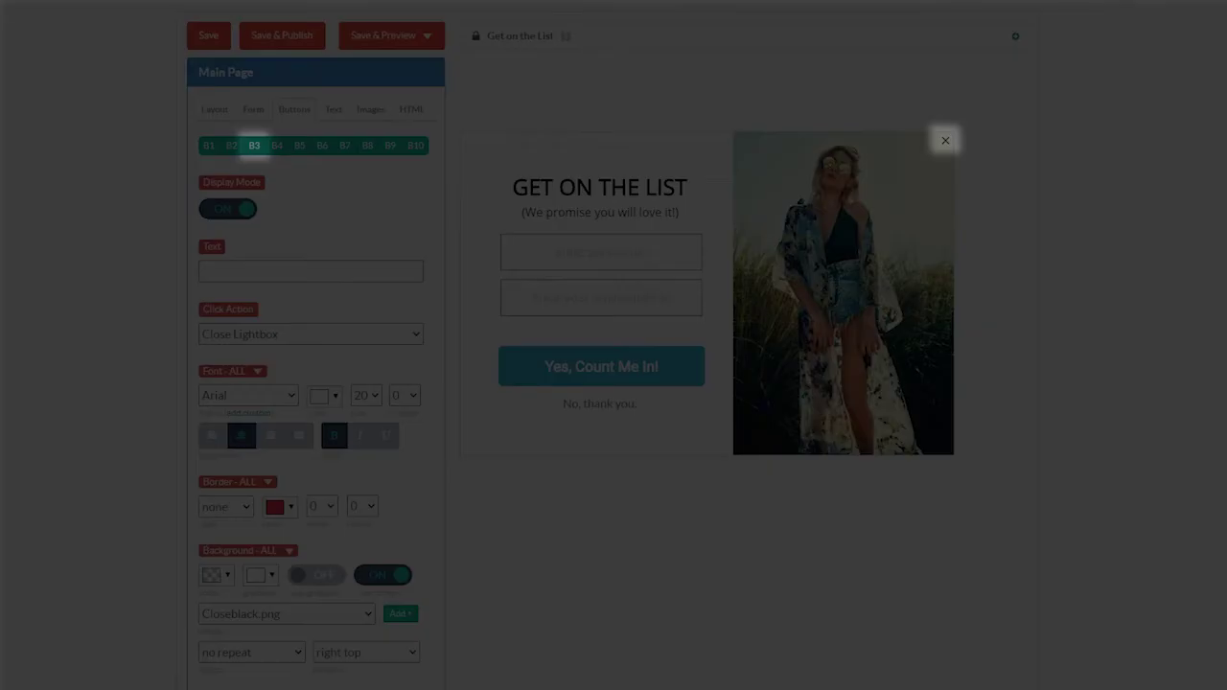
click(208, 145)
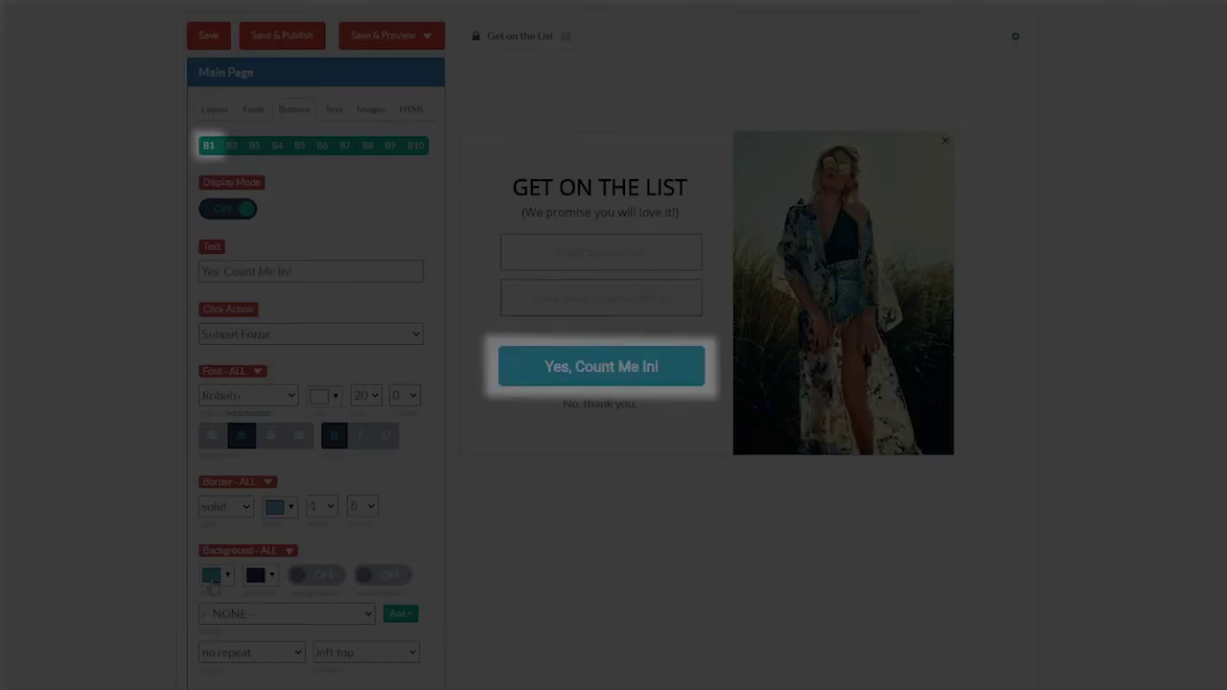
click(231, 145)
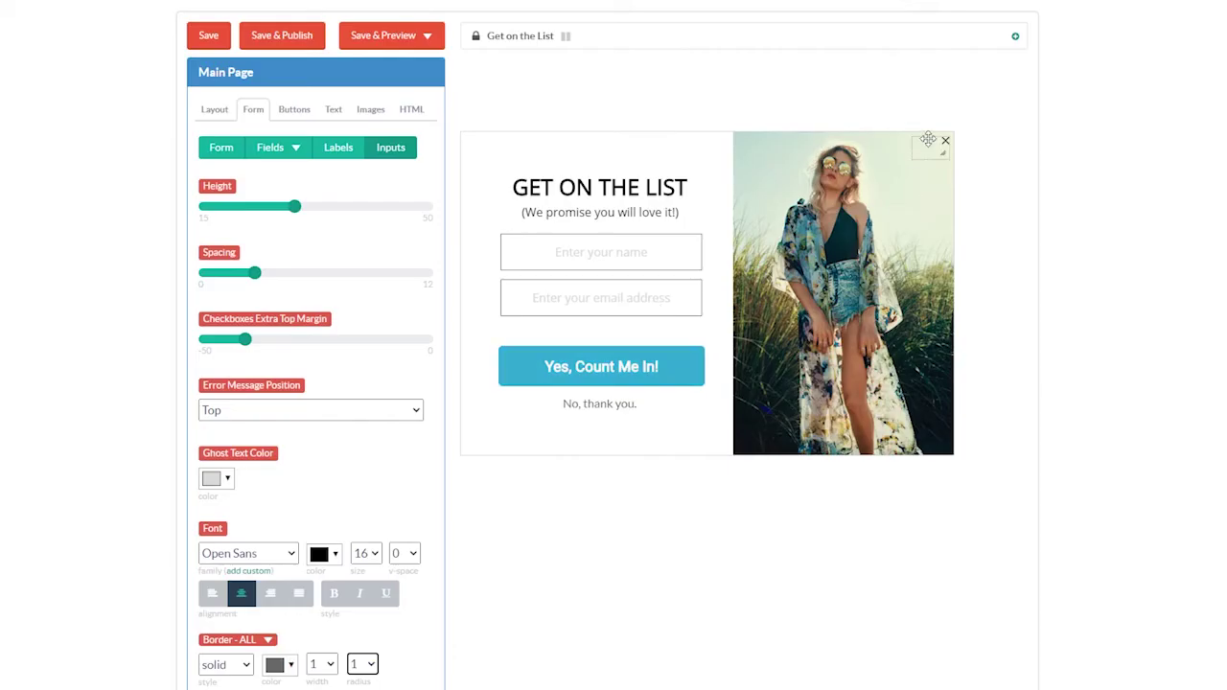
click(935, 142)
click(242, 269)
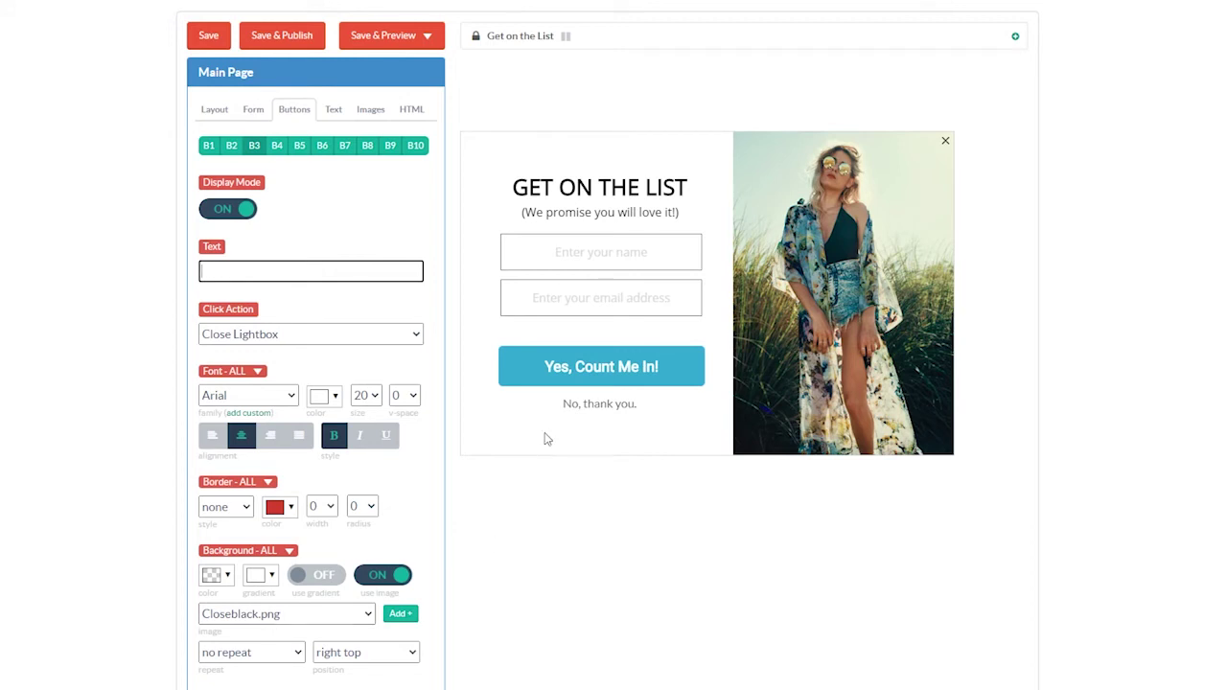
Inspect the label text of the 'No, thank you.' link.
click(556, 403)
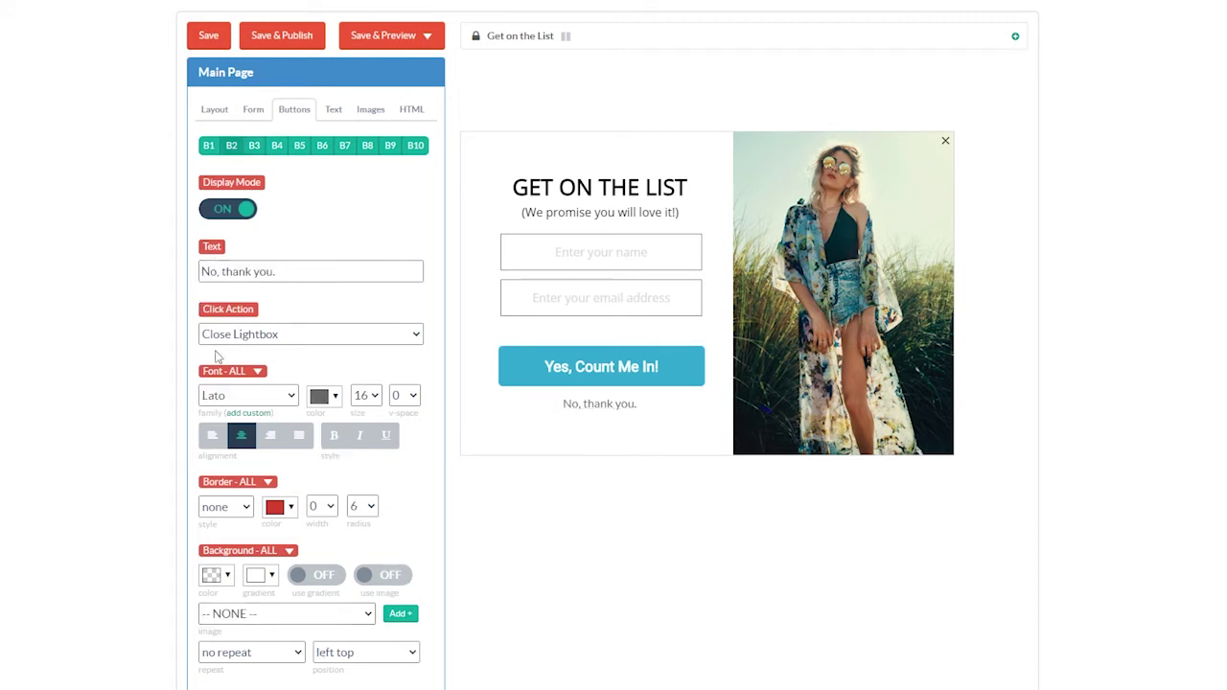
drag(303, 275, 197, 276)
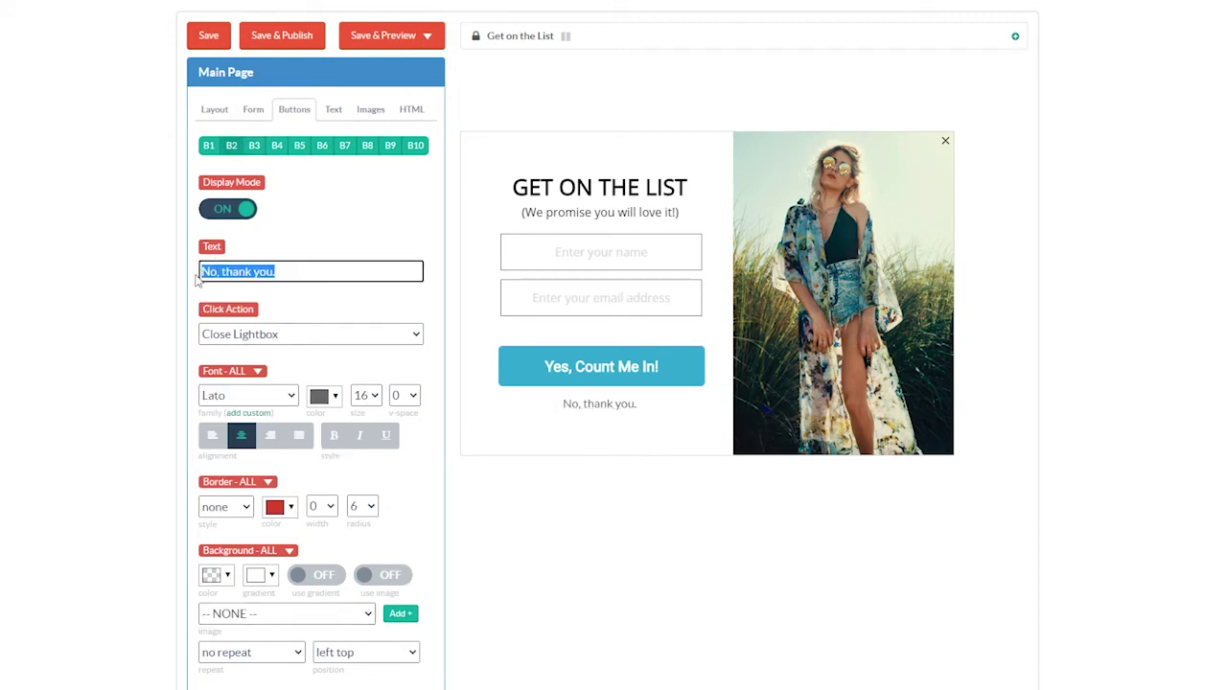
click(300, 272)
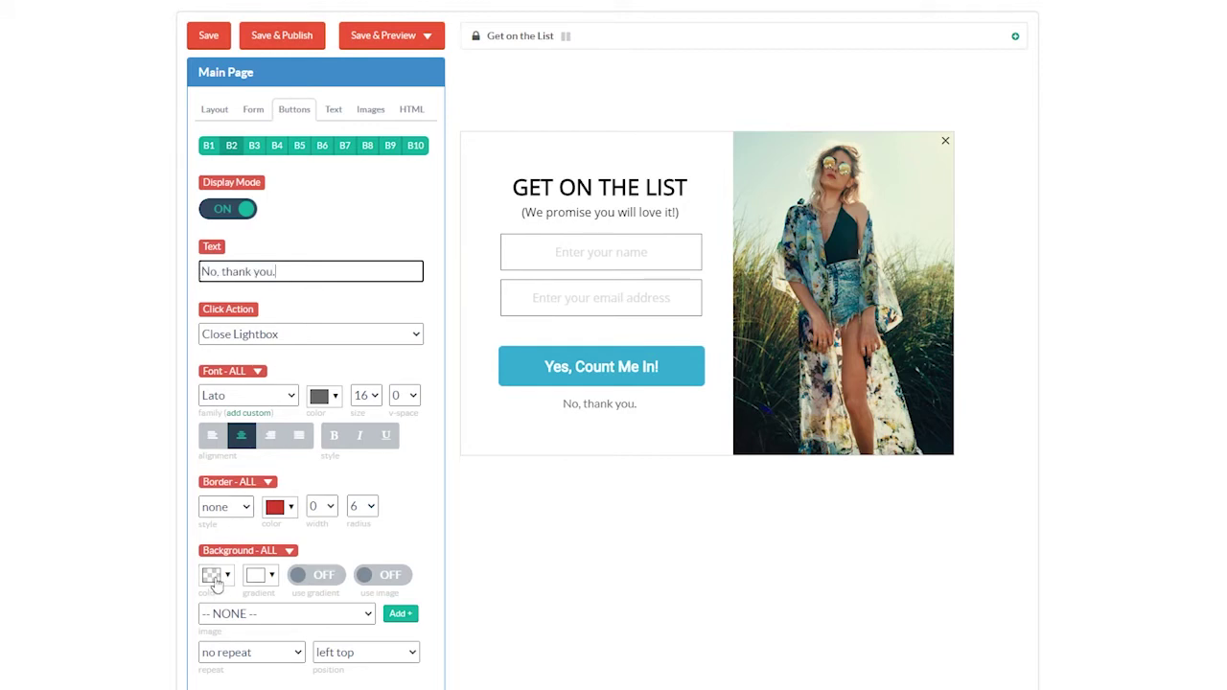
Relabel the Yes, Count Me In! button to SIGN ME UP and move it up under the email field.
click(540, 374)
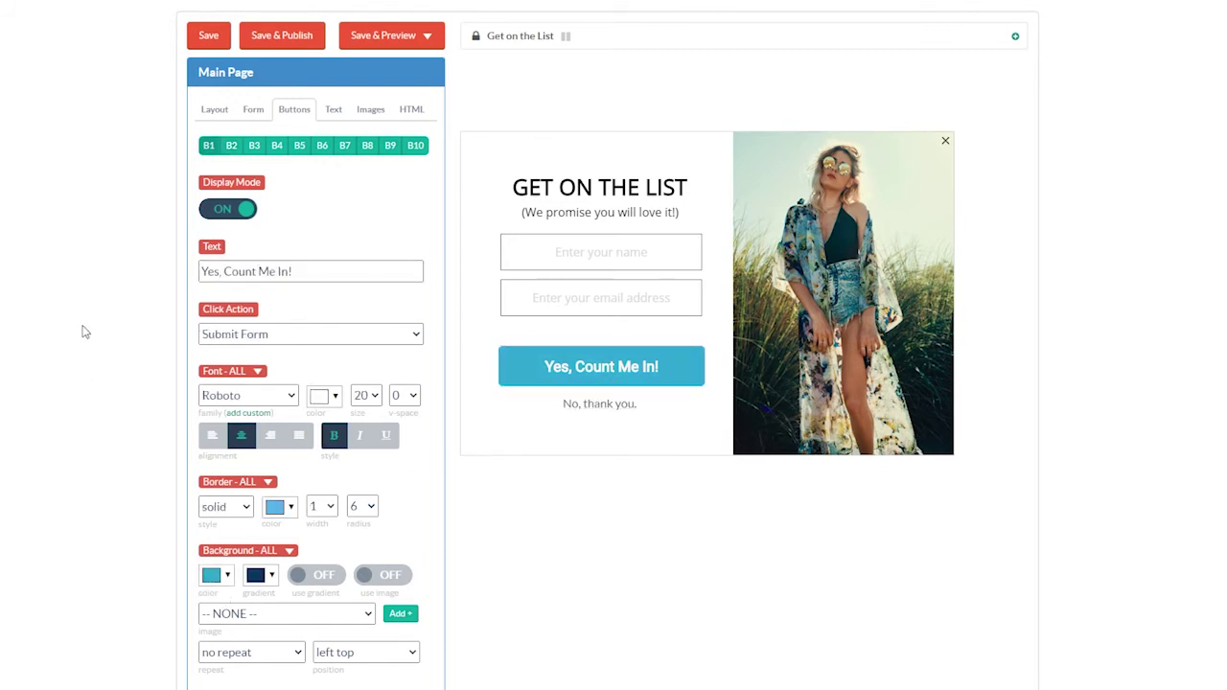
click(303, 266)
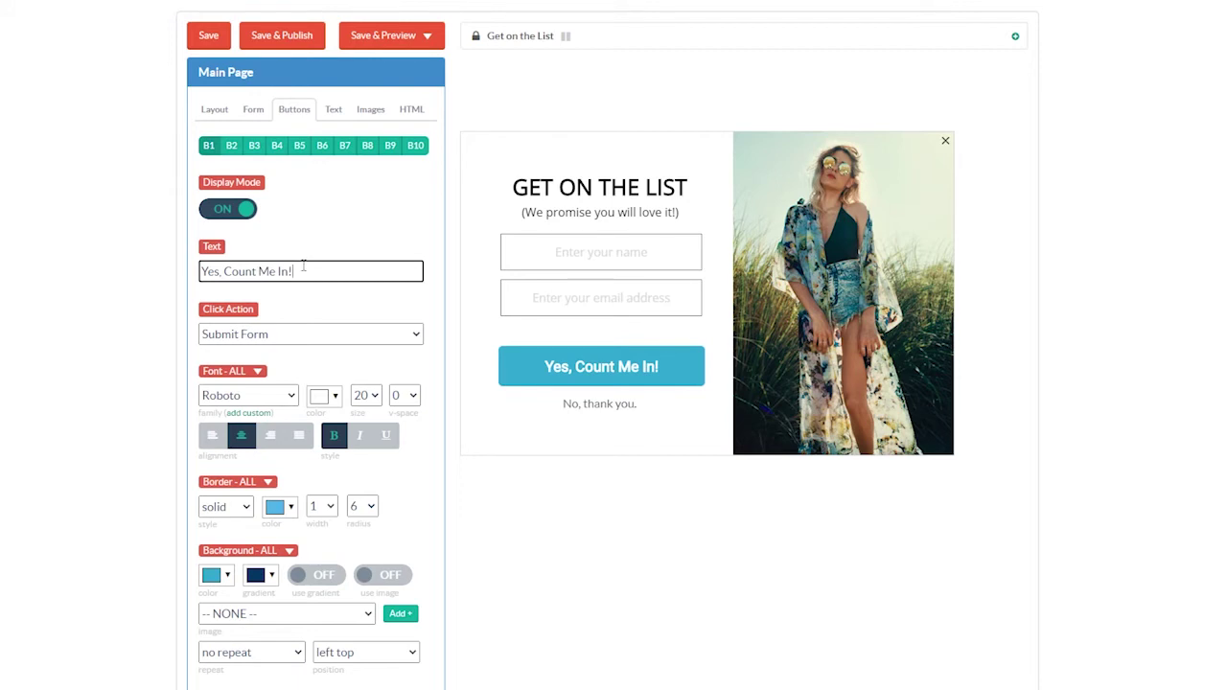
key(ctrl+a)
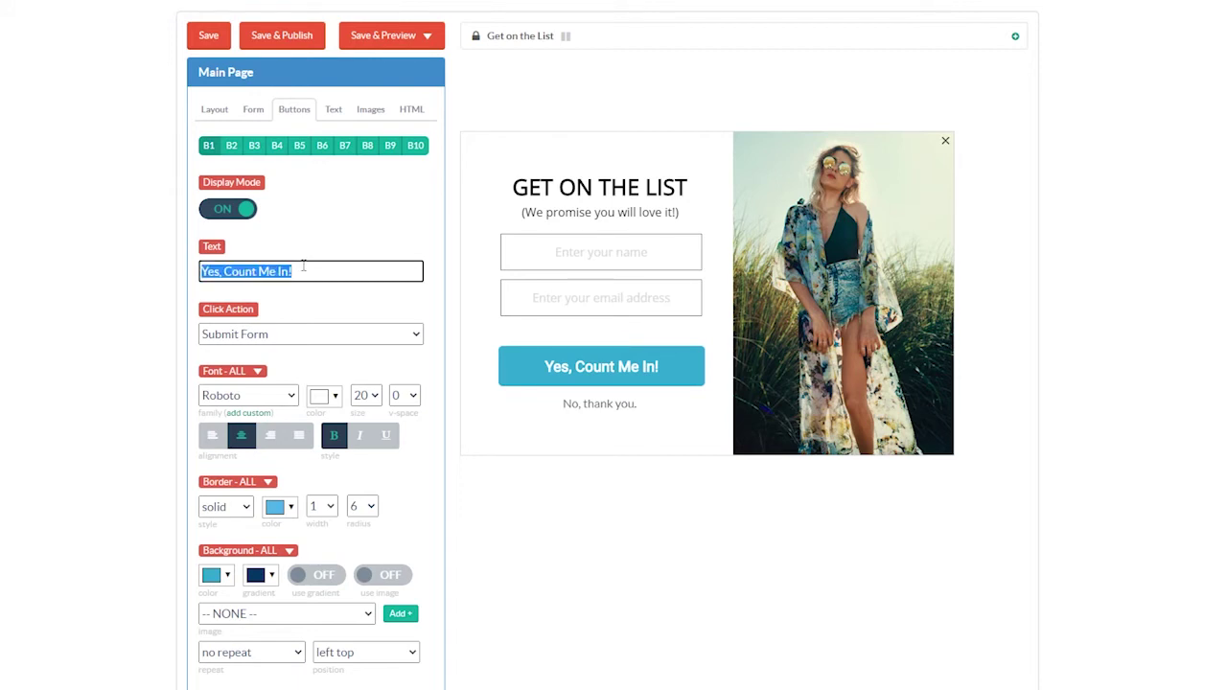
text(Sign)
key(BackSpace)
key(BackSpace)
key(BackSpace)
text(IGN ME UP)
drag(702, 362, 667, 357)
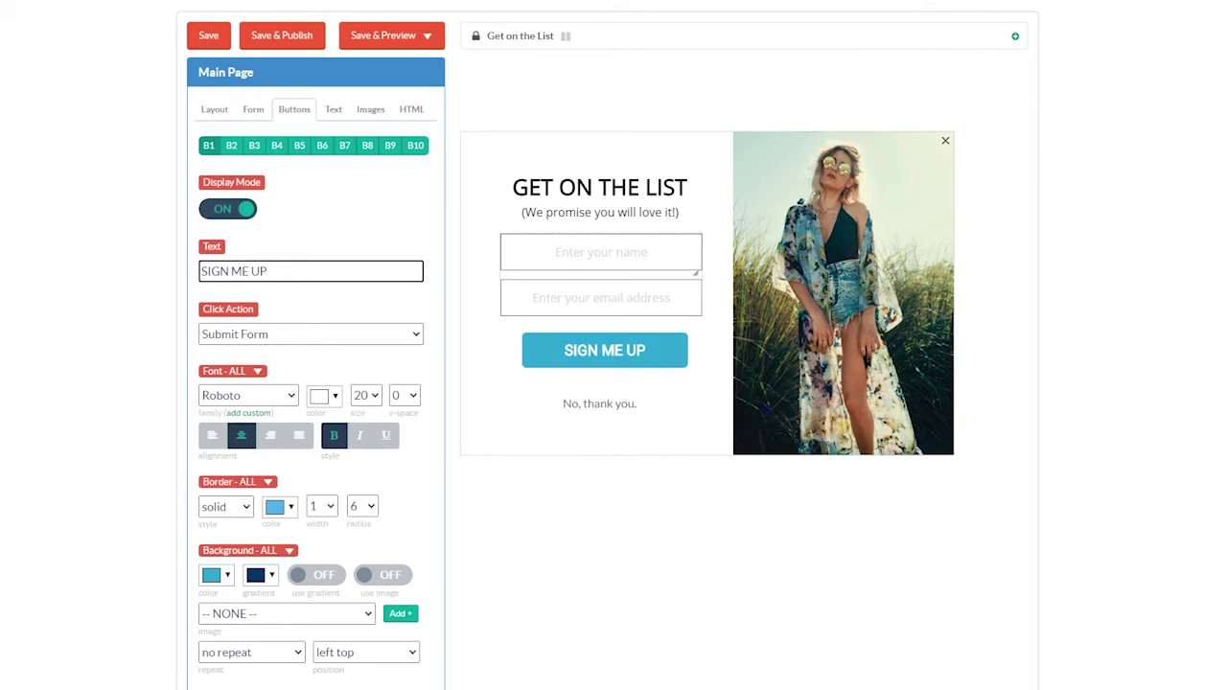
click(216, 402)
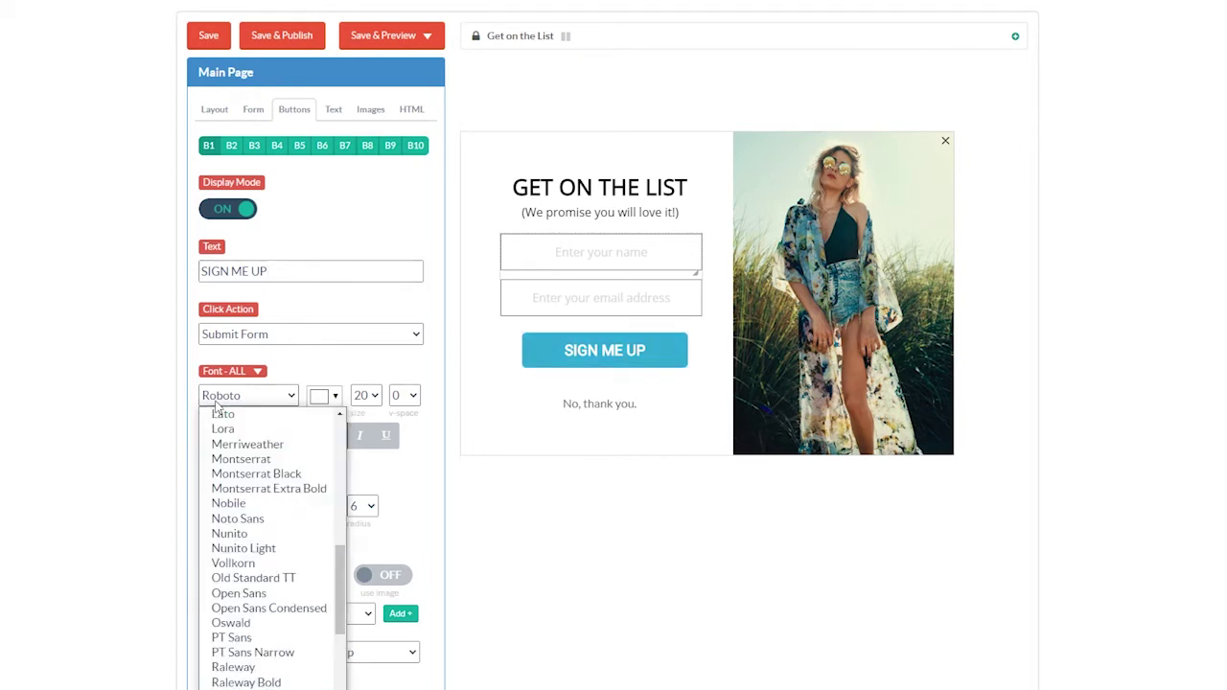
Set the button text to black Open Sans at size 16.
click(237, 593)
click(322, 396)
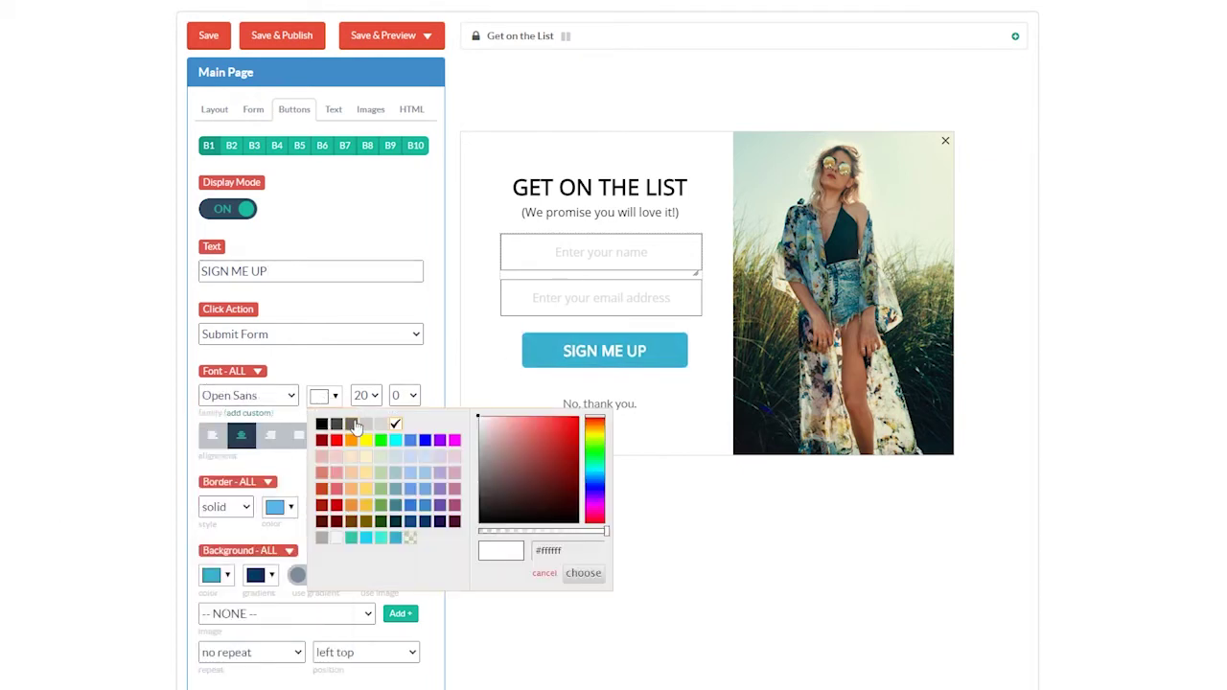
click(323, 425)
click(365, 395)
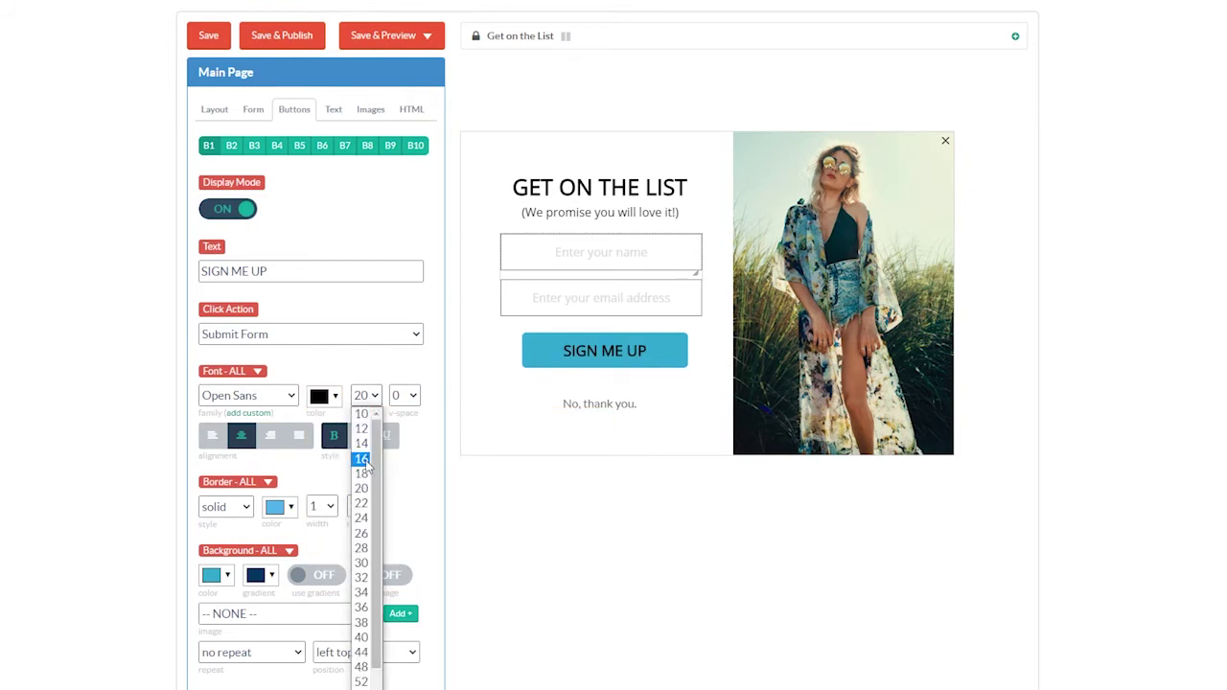
click(369, 464)
click(240, 436)
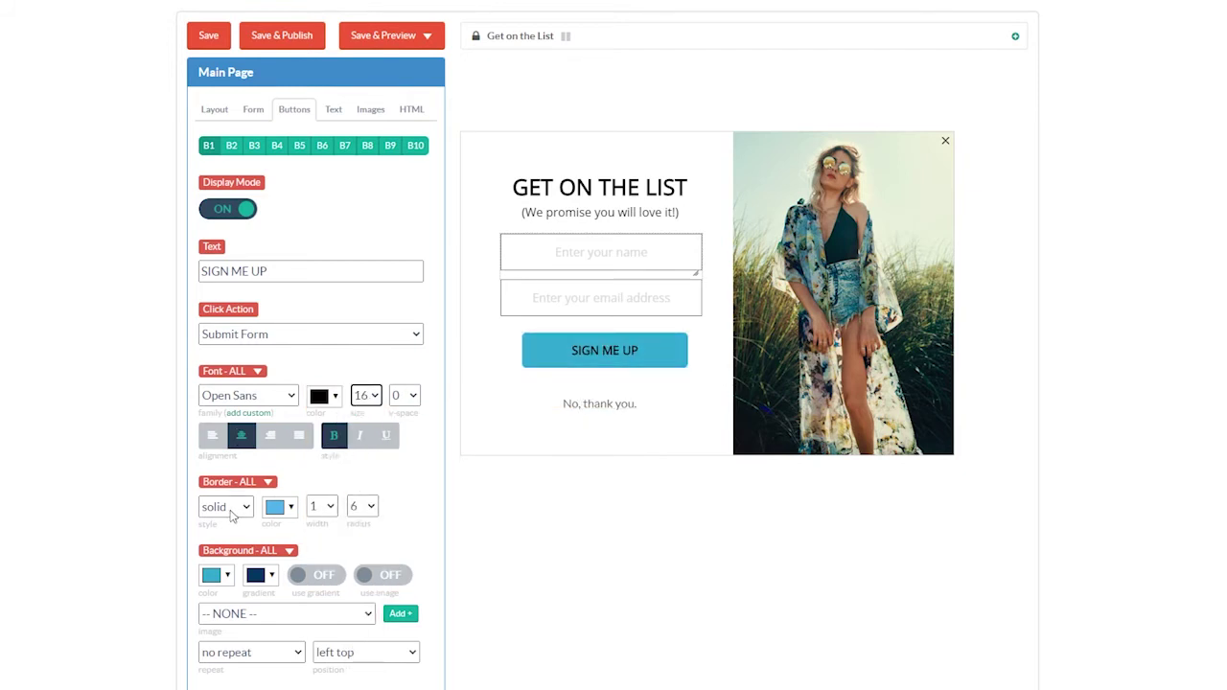
Give the button square corners (radius 0) and no border (style none, width 0).
click(369, 508)
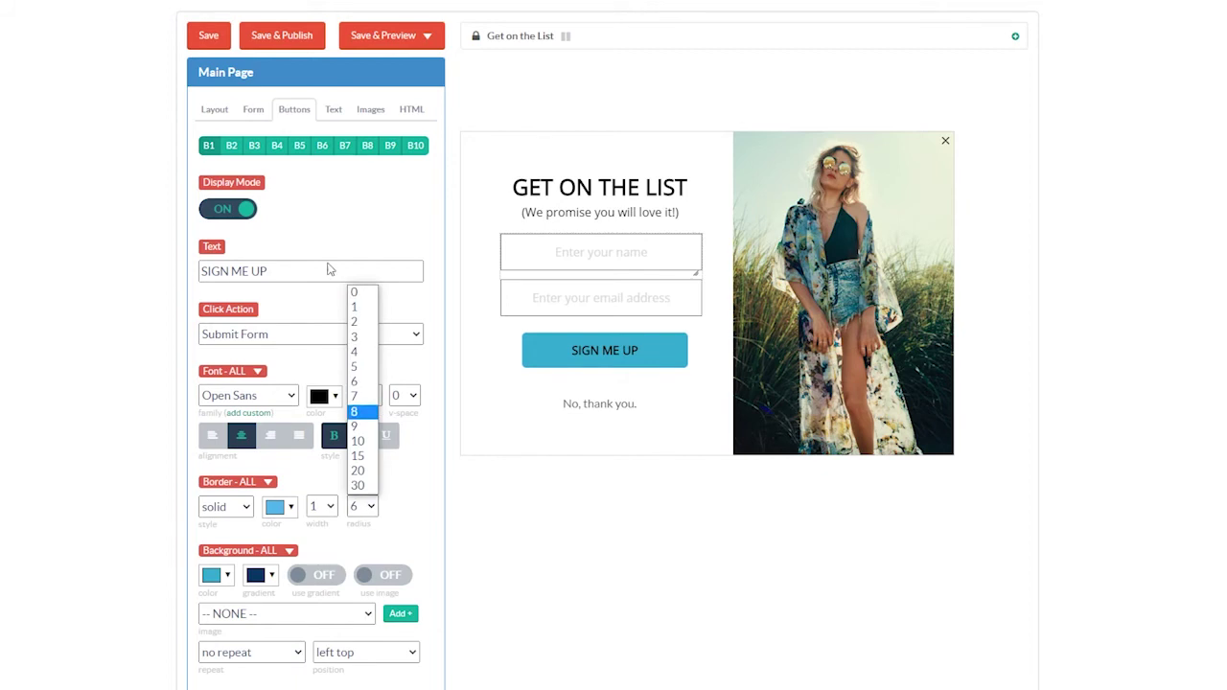
click(362, 298)
click(226, 506)
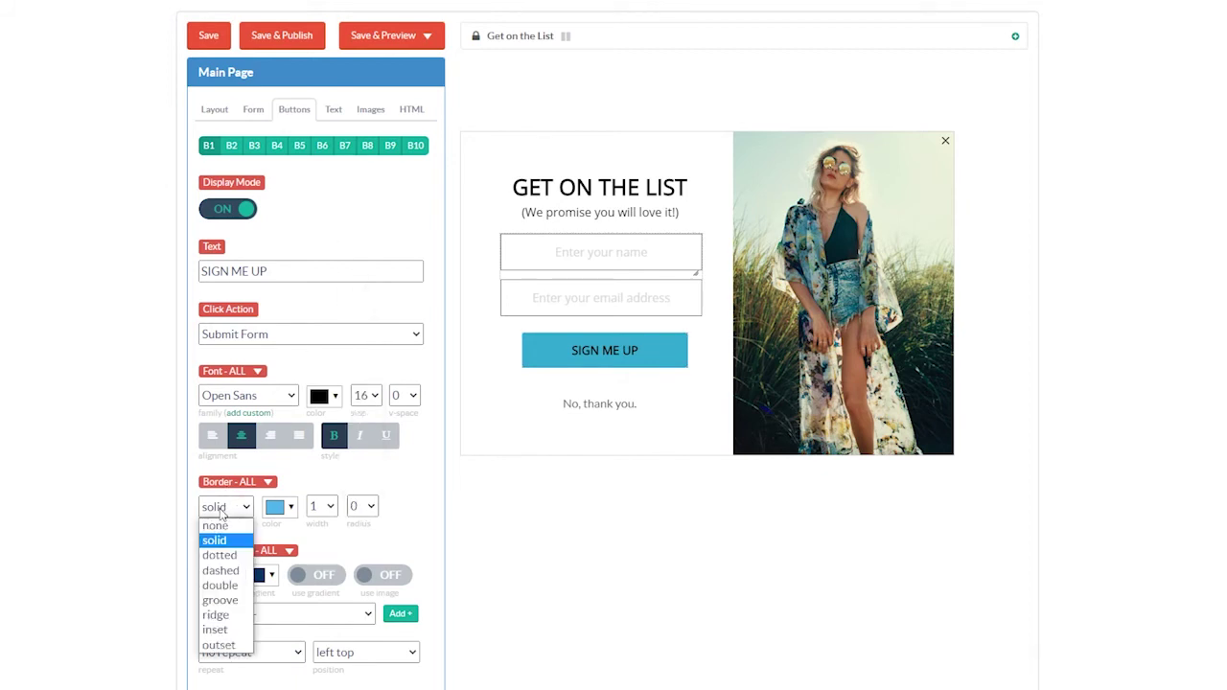
click(226, 526)
click(319, 508)
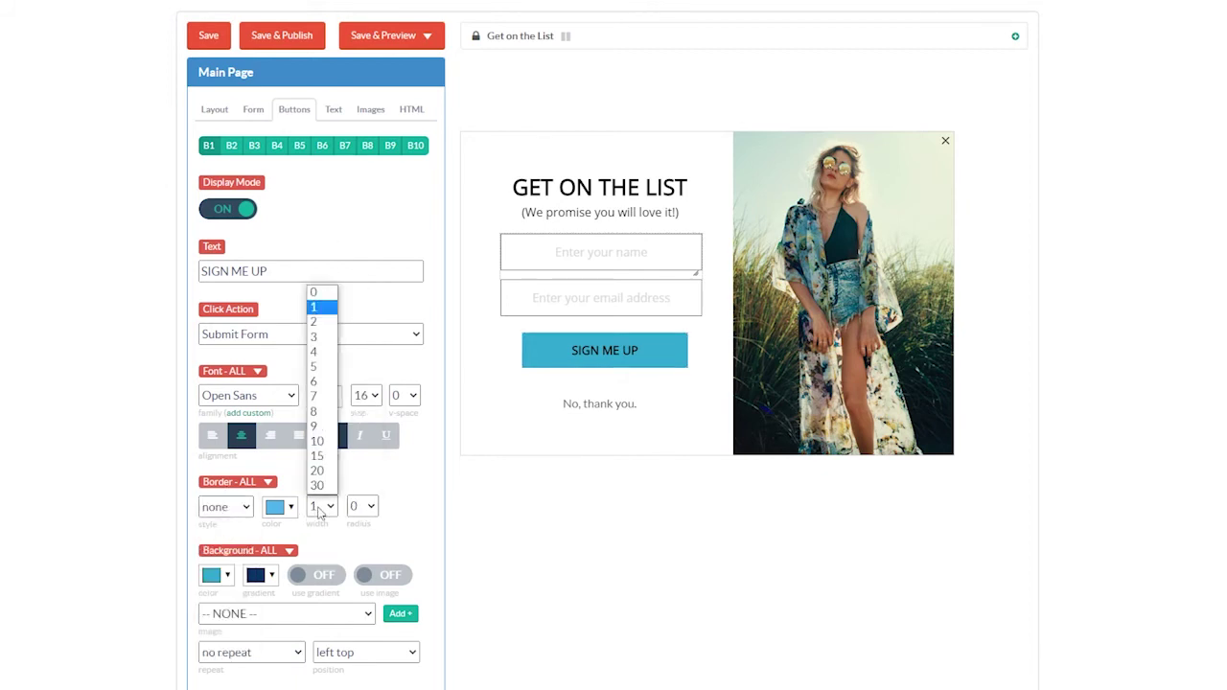
click(314, 292)
Fill the SIGN ME UP button background with turquoise.
scroll(274, 508, down, 1)
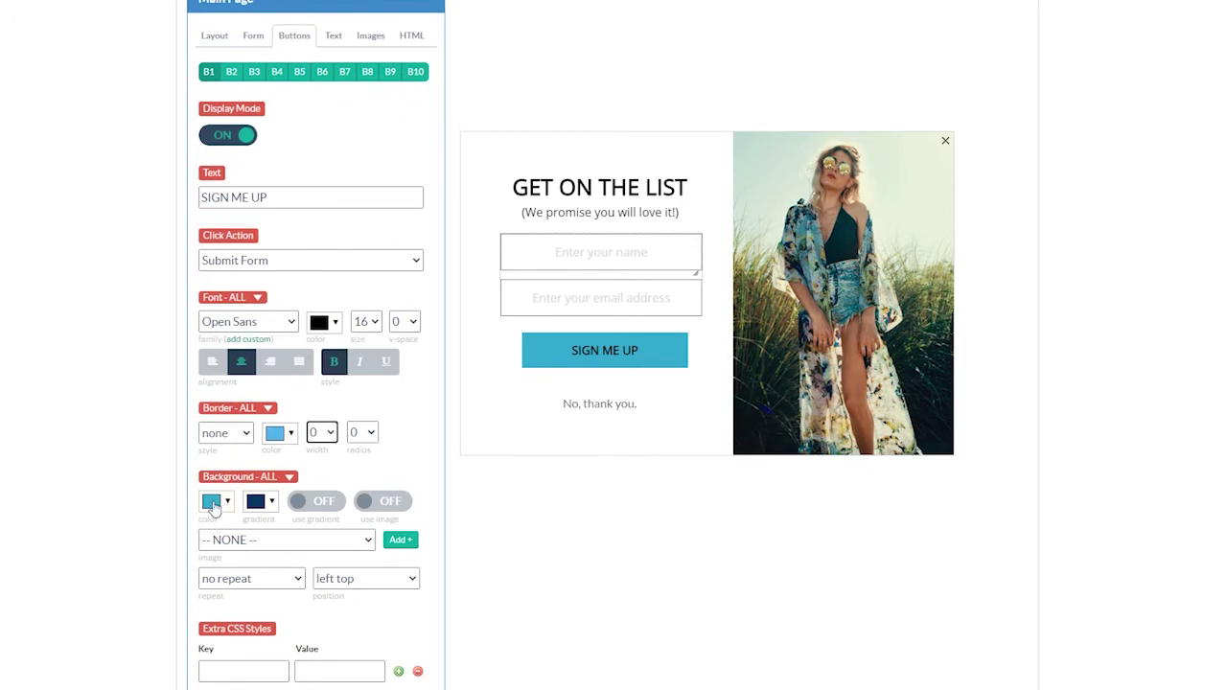
click(213, 506)
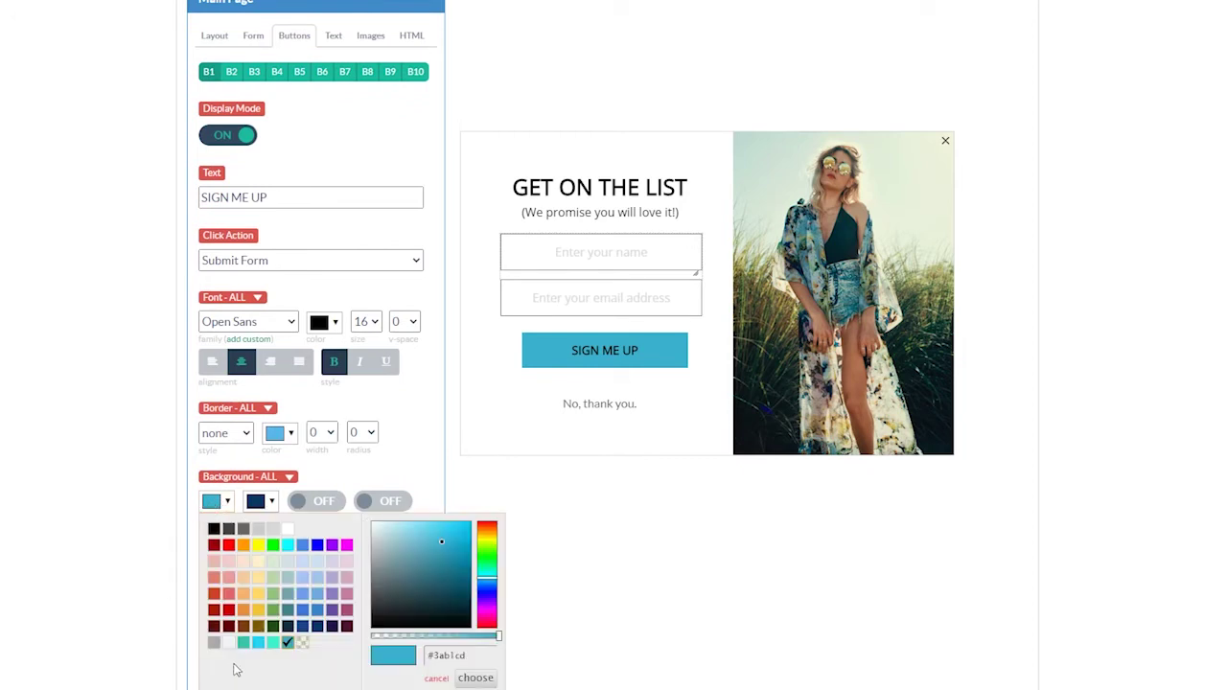
click(273, 642)
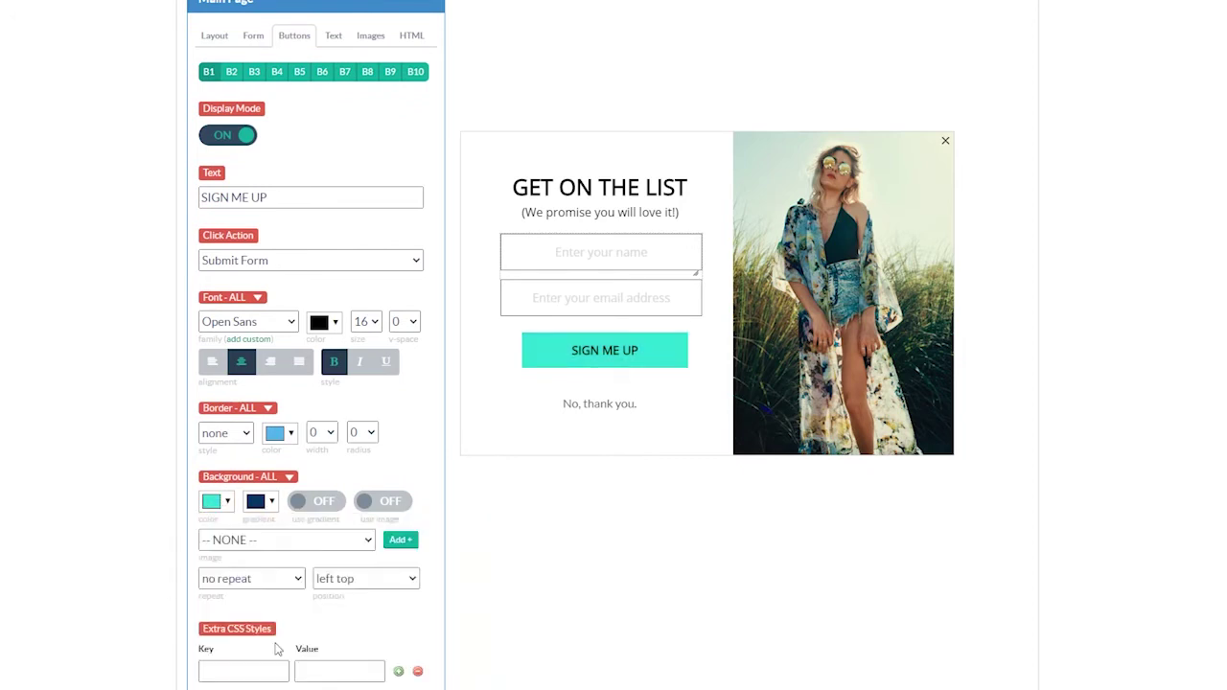
click(230, 479)
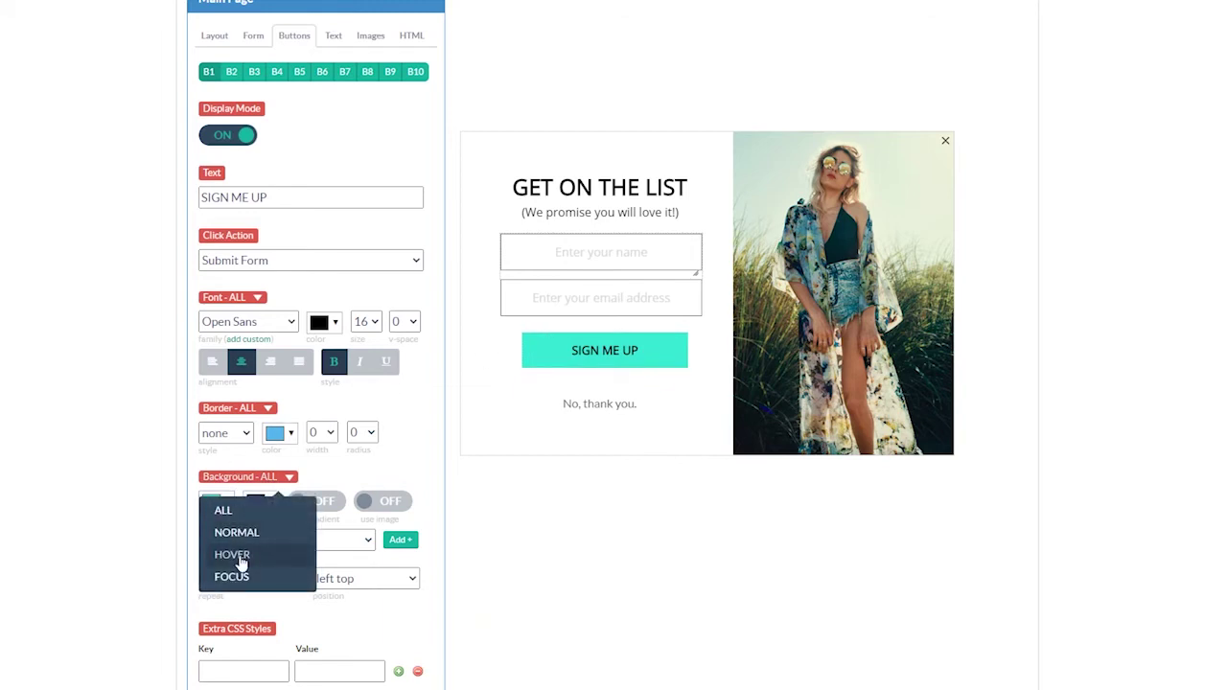
Set the SIGN ME UP button's hover and focus background colours to black.
click(232, 555)
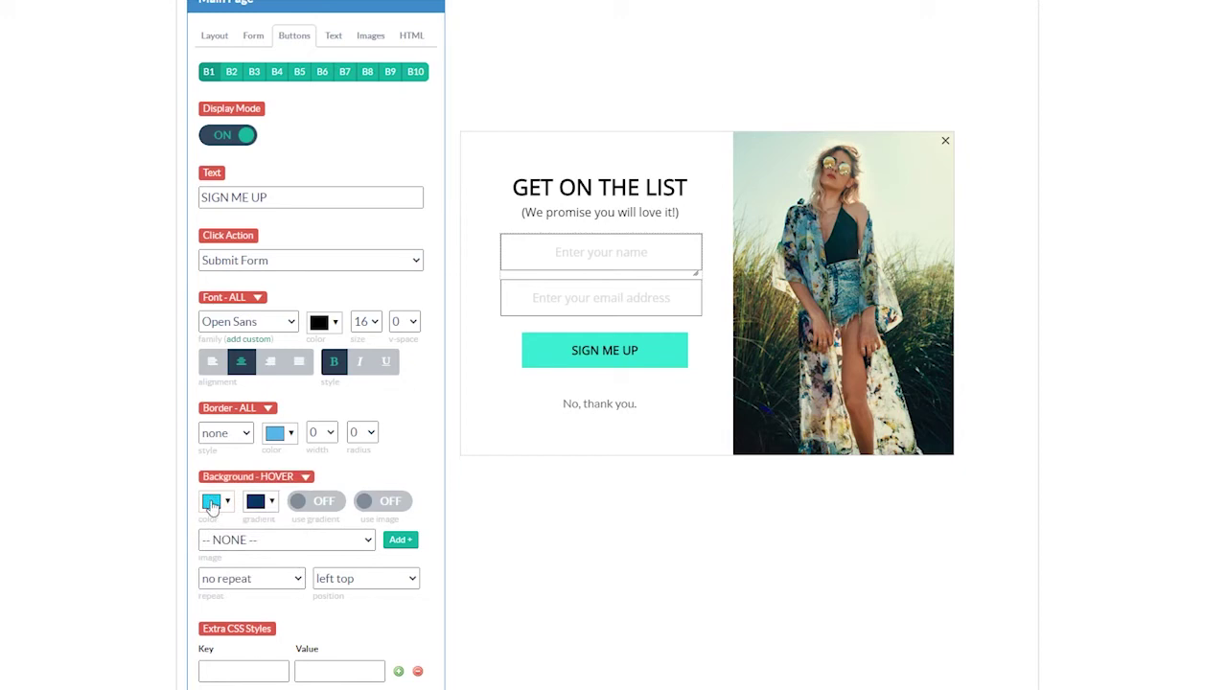
click(211, 502)
click(213, 531)
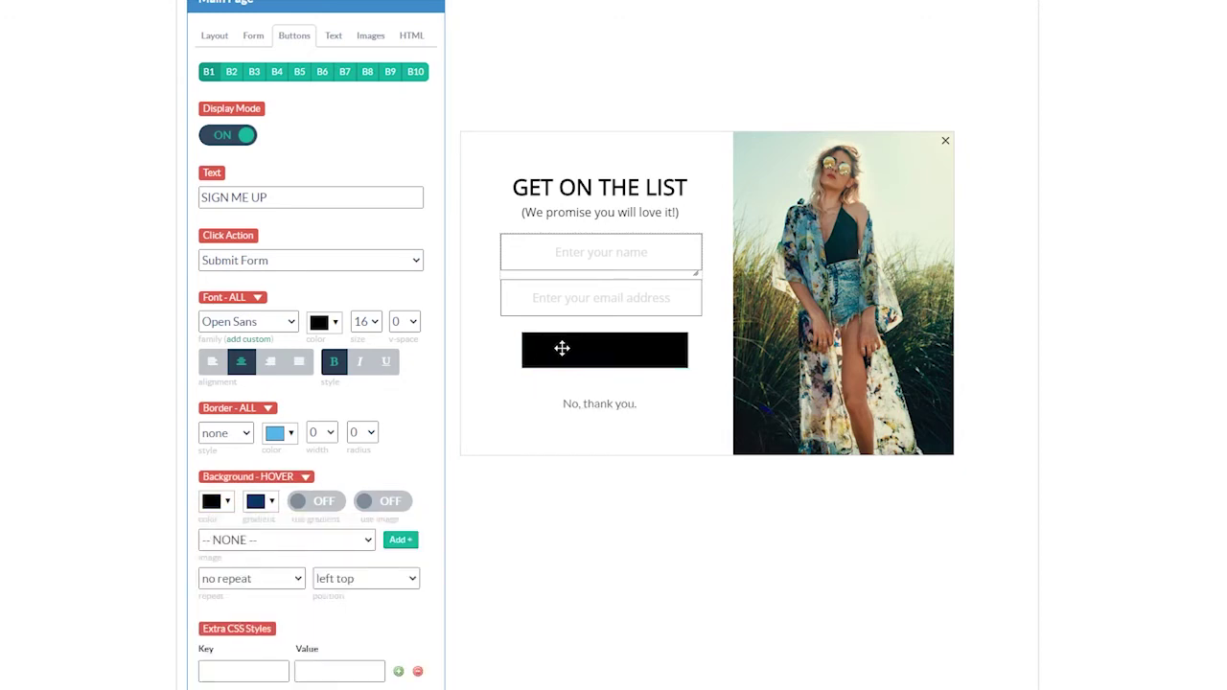
click(213, 479)
click(231, 574)
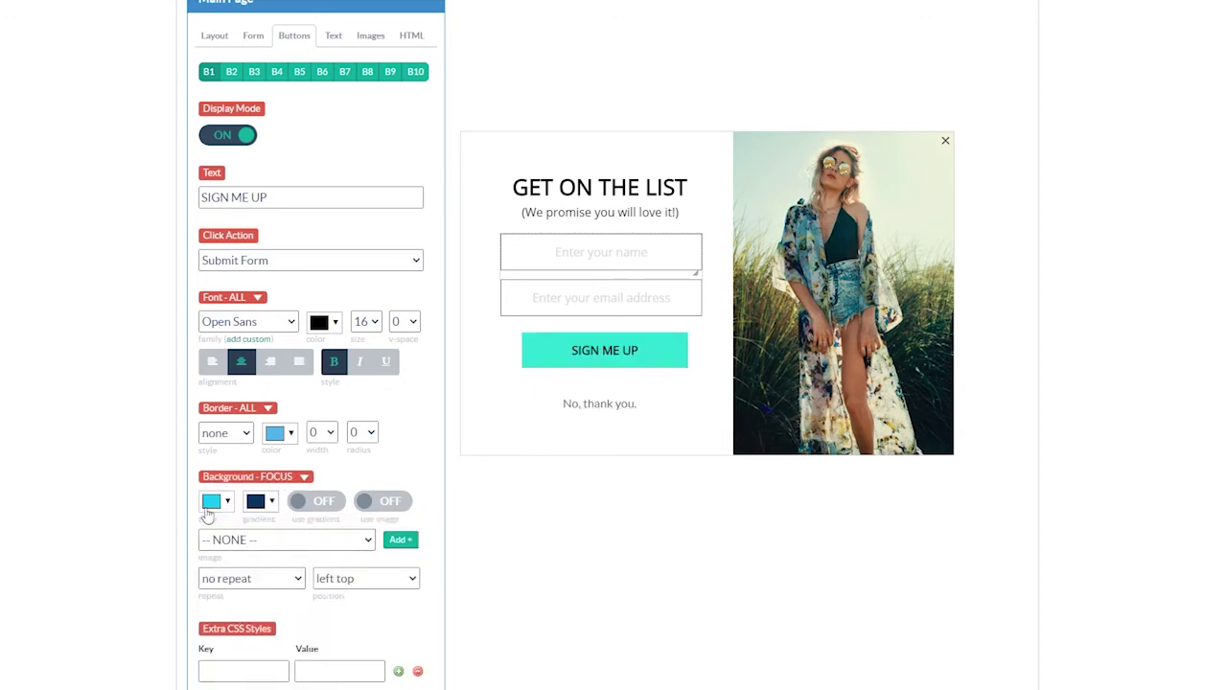
click(211, 502)
click(214, 531)
Set the button's hover and focus font colours to white.
click(229, 299)
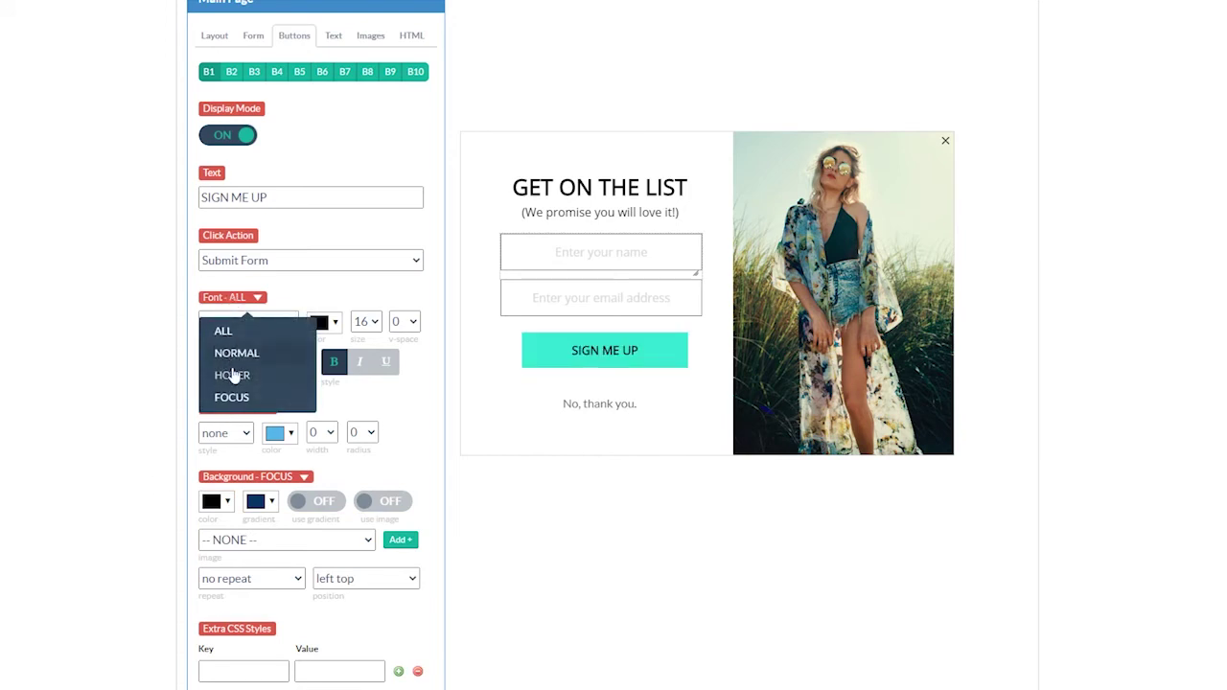
click(235, 373)
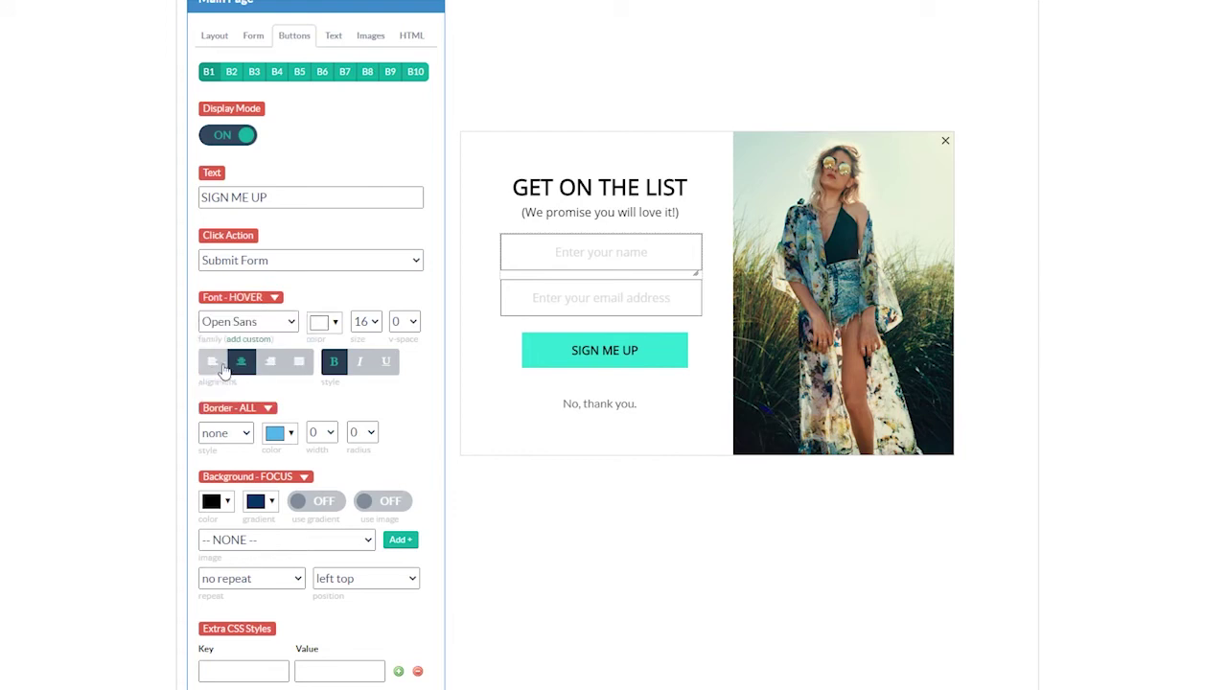
click(324, 324)
click(380, 351)
click(320, 326)
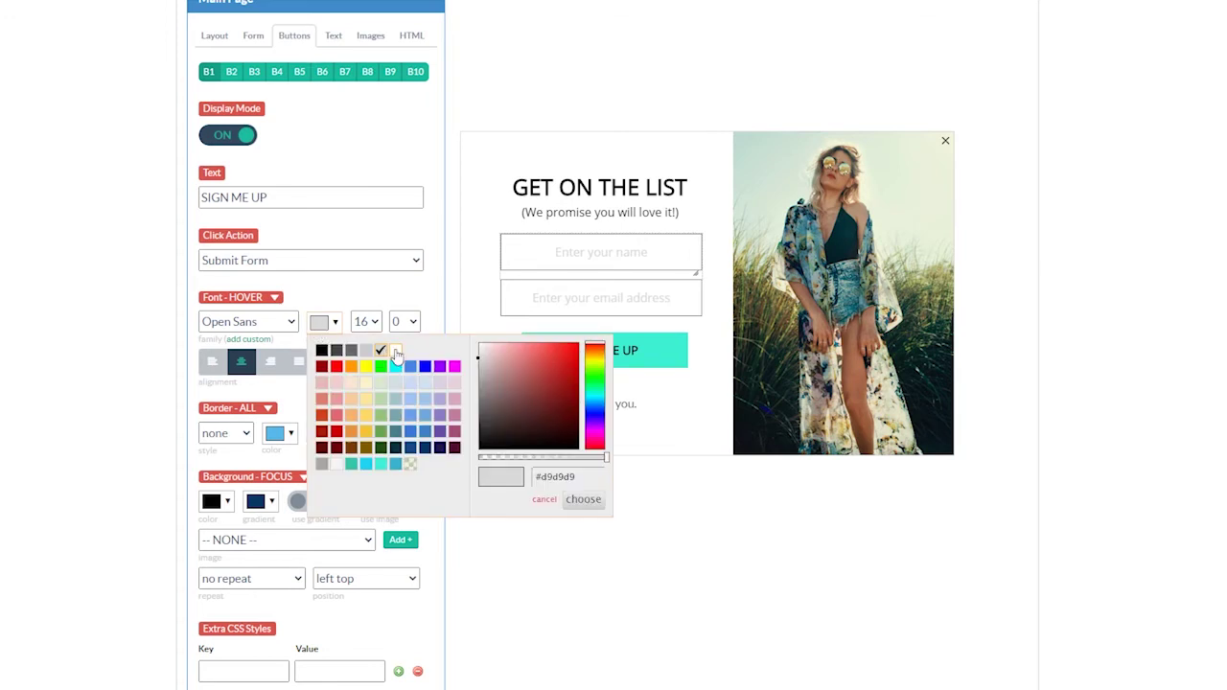
click(396, 352)
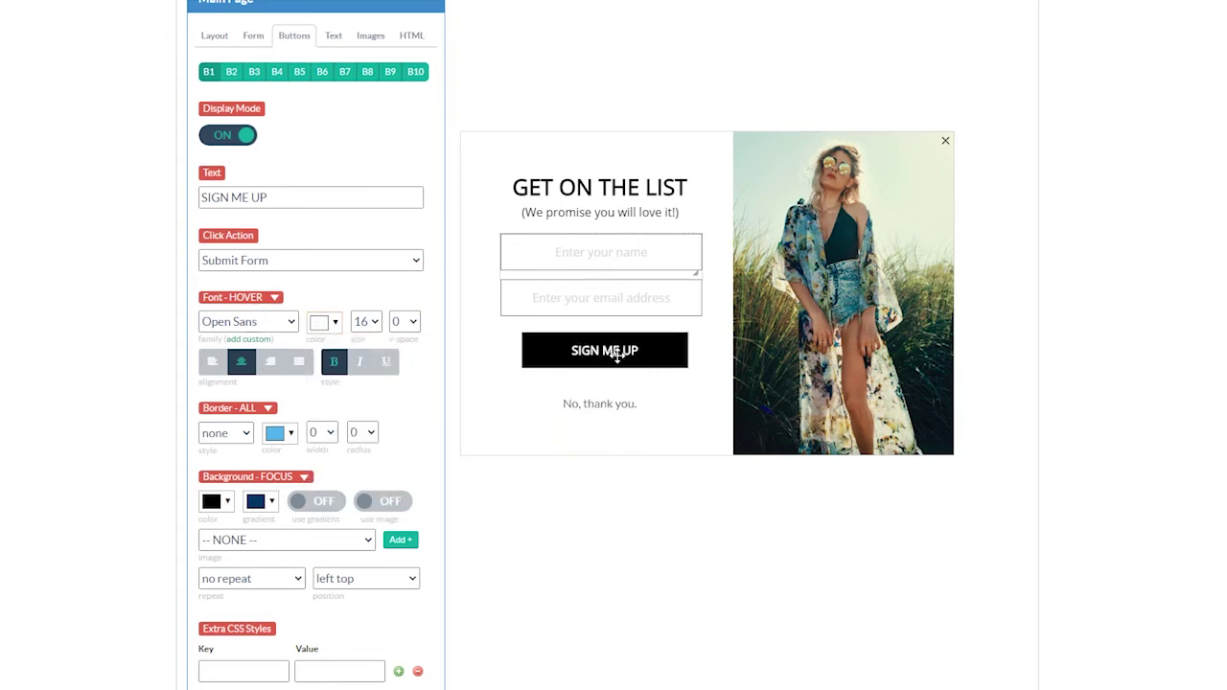
click(254, 301)
click(240, 395)
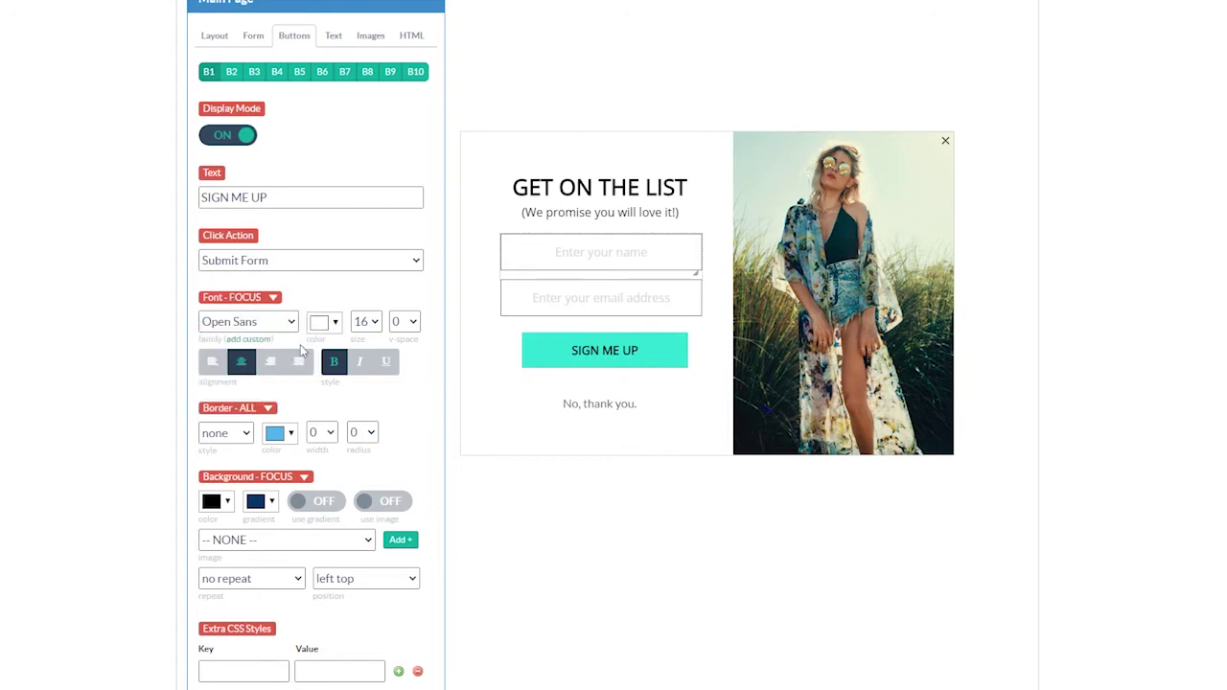
click(323, 323)
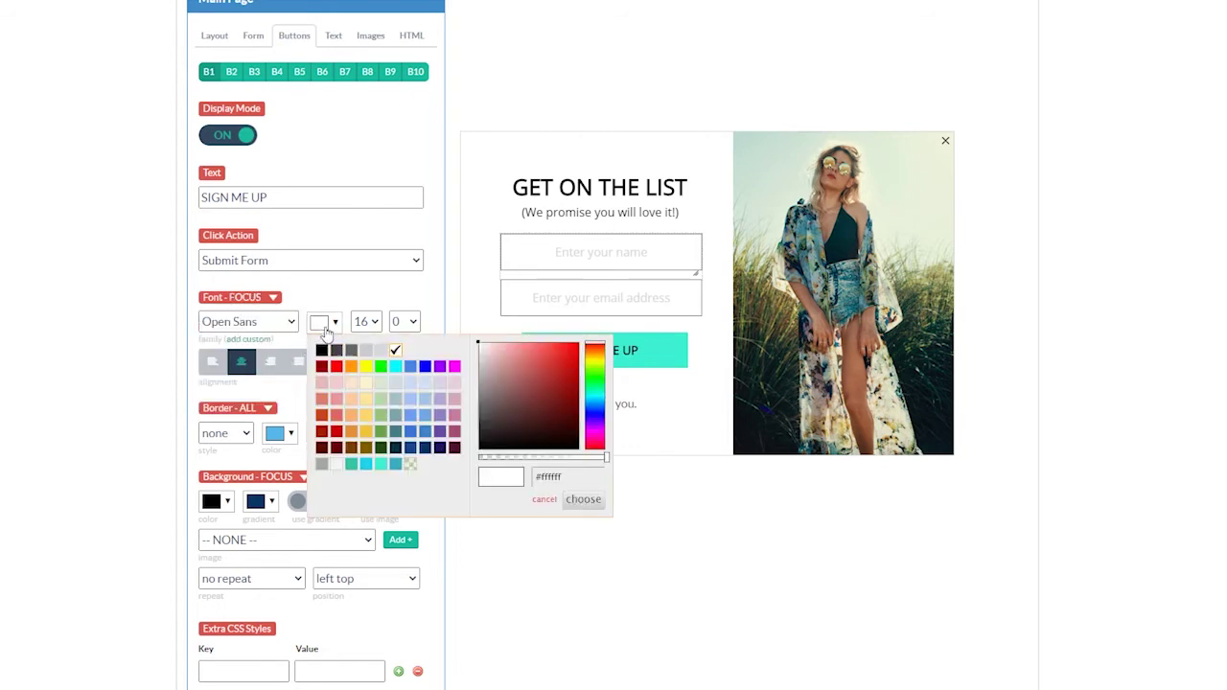
click(395, 351)
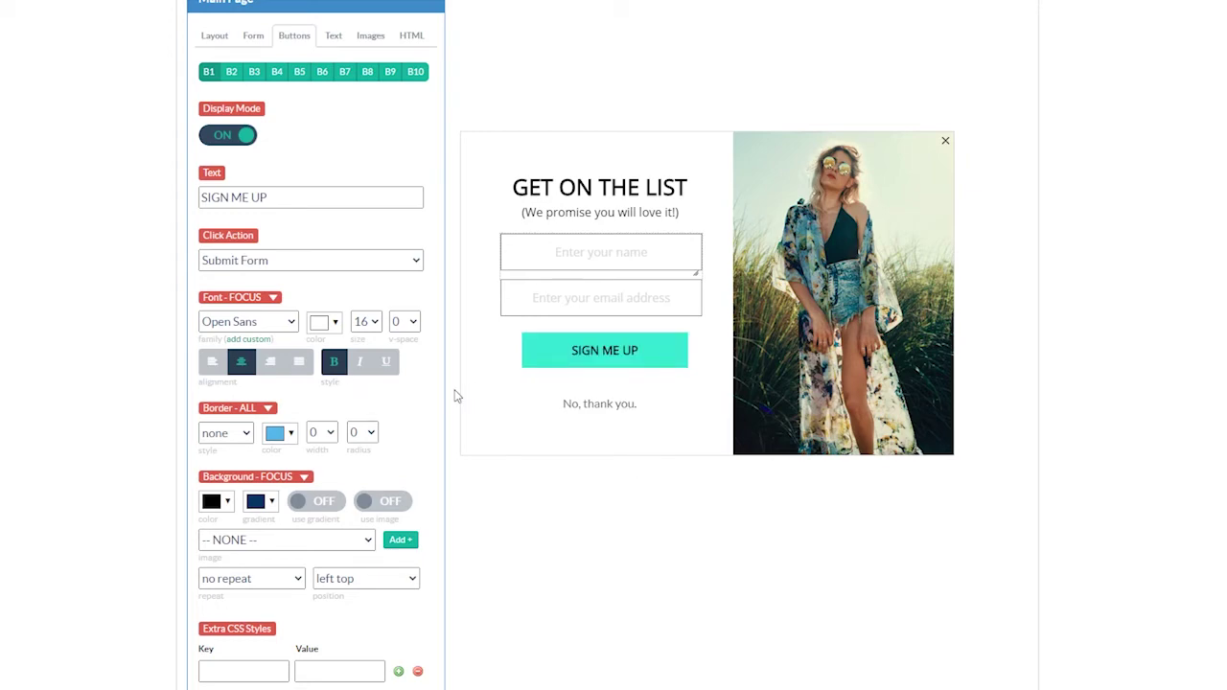
Save and preview the lightbox, then close the preview window.
scroll(388, 174, up, 2)
click(389, 111)
click(383, 151)
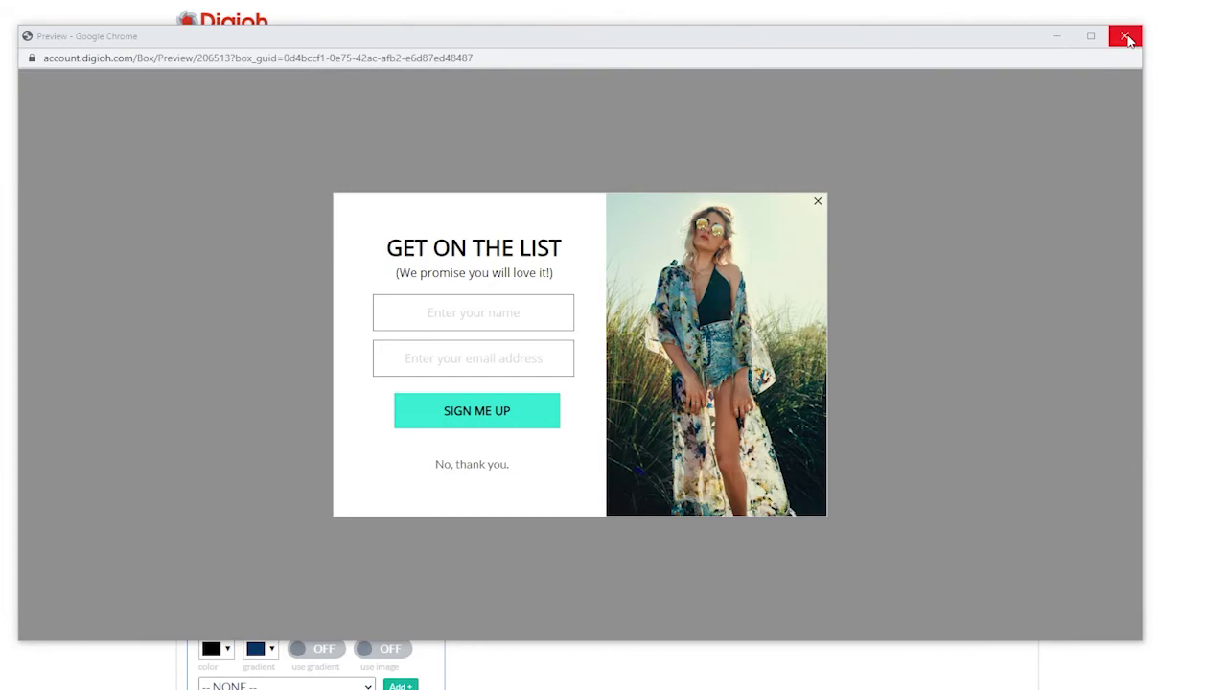
click(1126, 36)
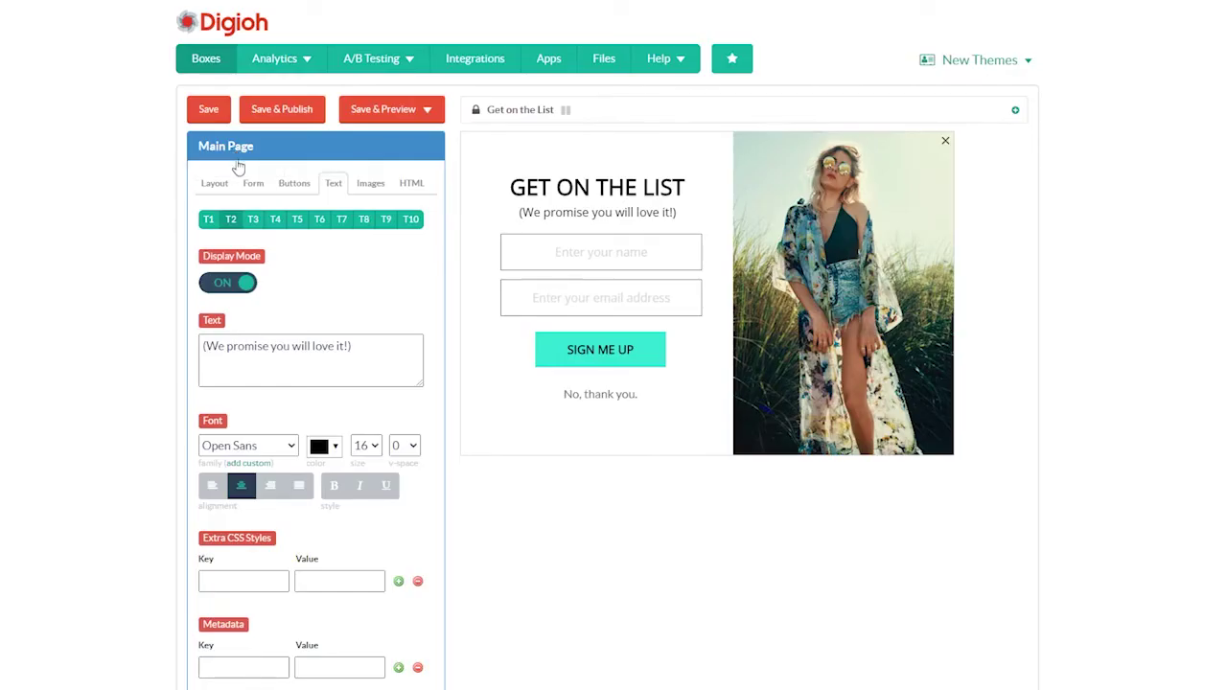
In the Main Page form settings, keep After Form Submit as Show Thank You Page.
click(254, 183)
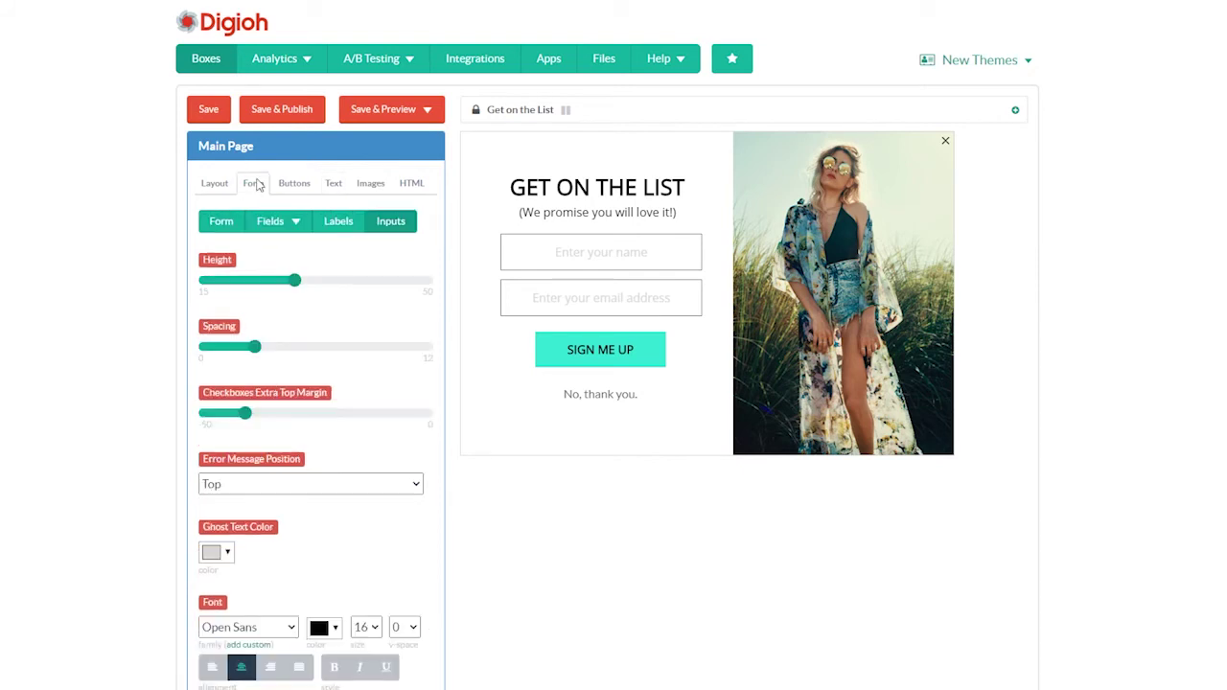
click(224, 222)
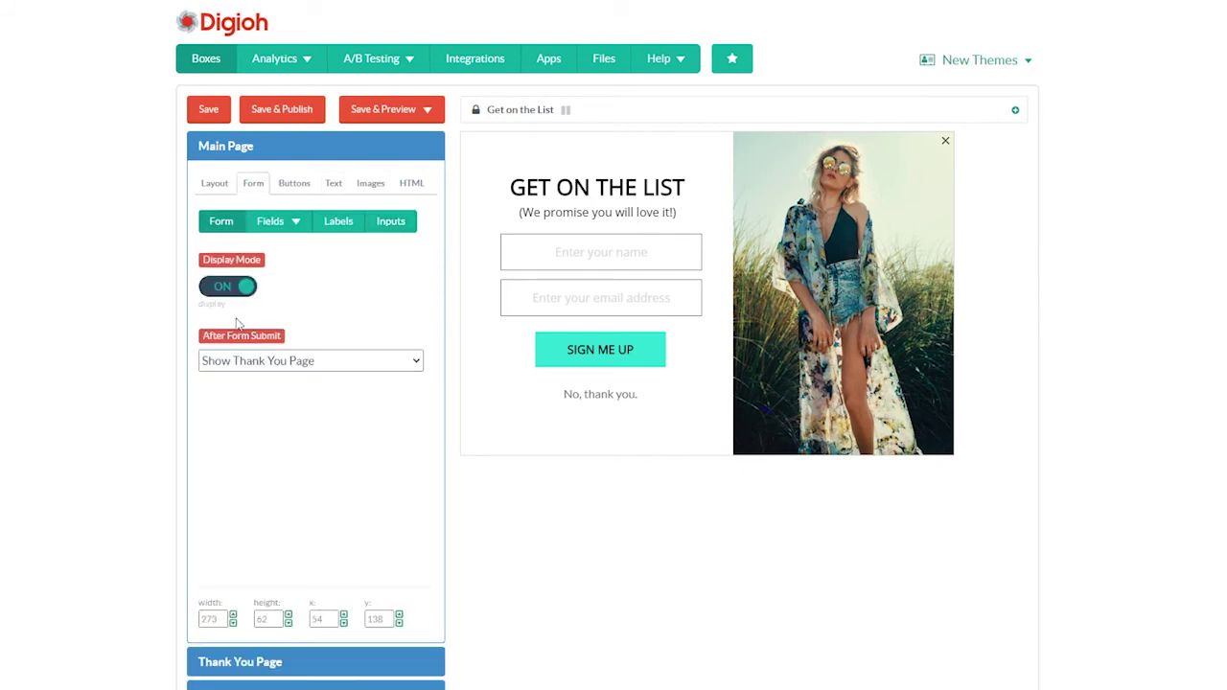
click(242, 364)
click(219, 444)
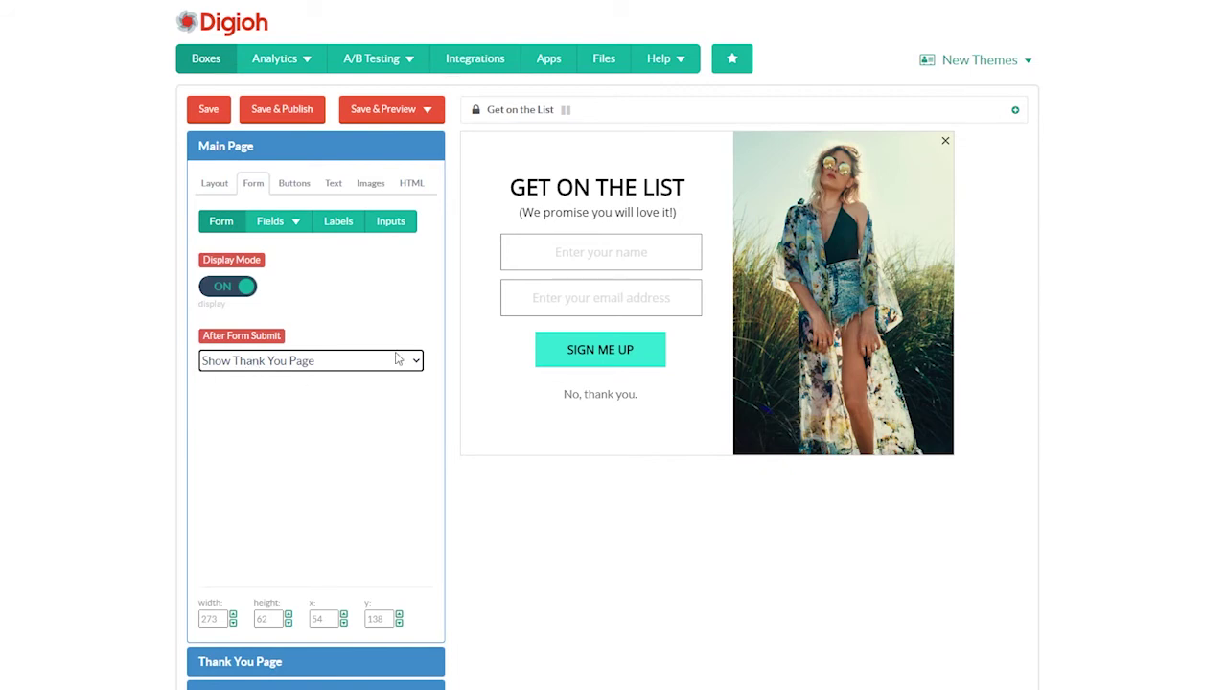
Keep Submit Form as the SIGN ME UP button's click action.
click(627, 349)
click(268, 410)
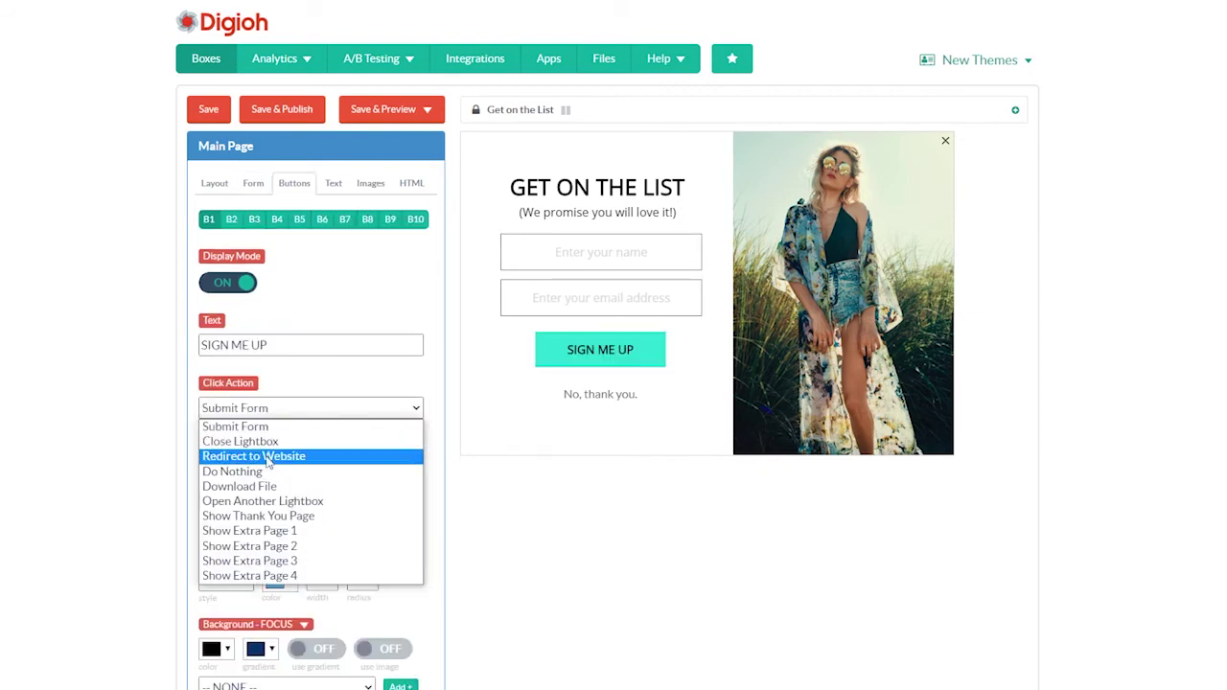
click(253, 428)
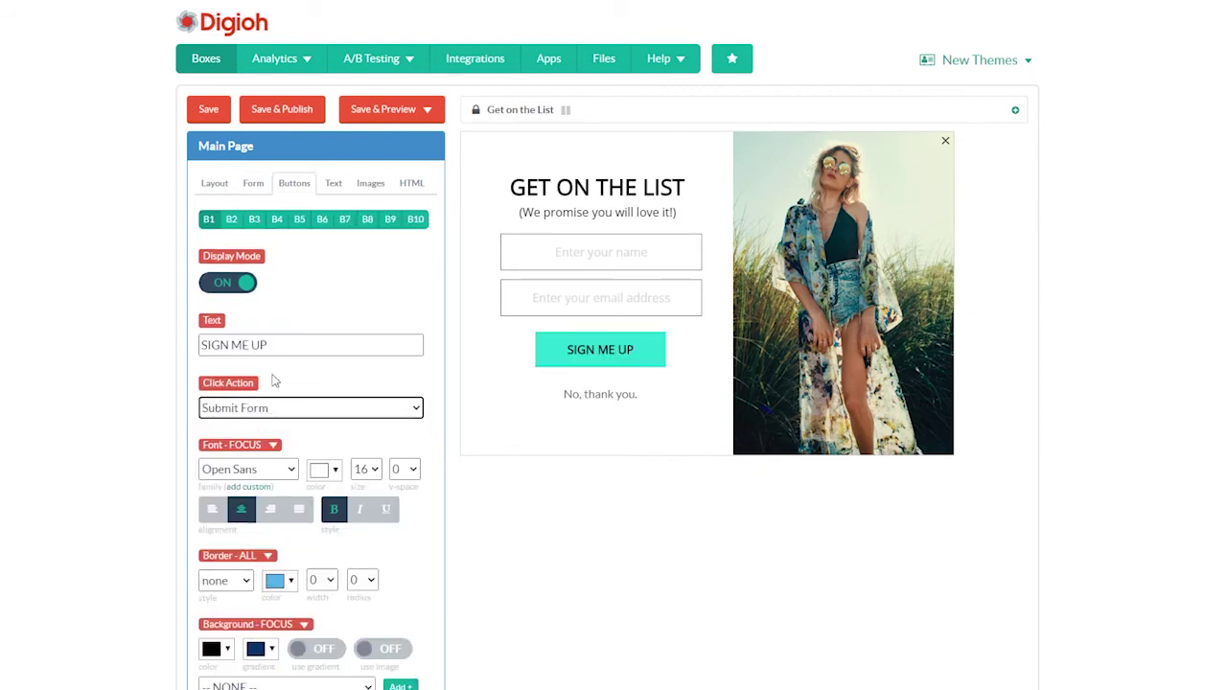
click(253, 182)
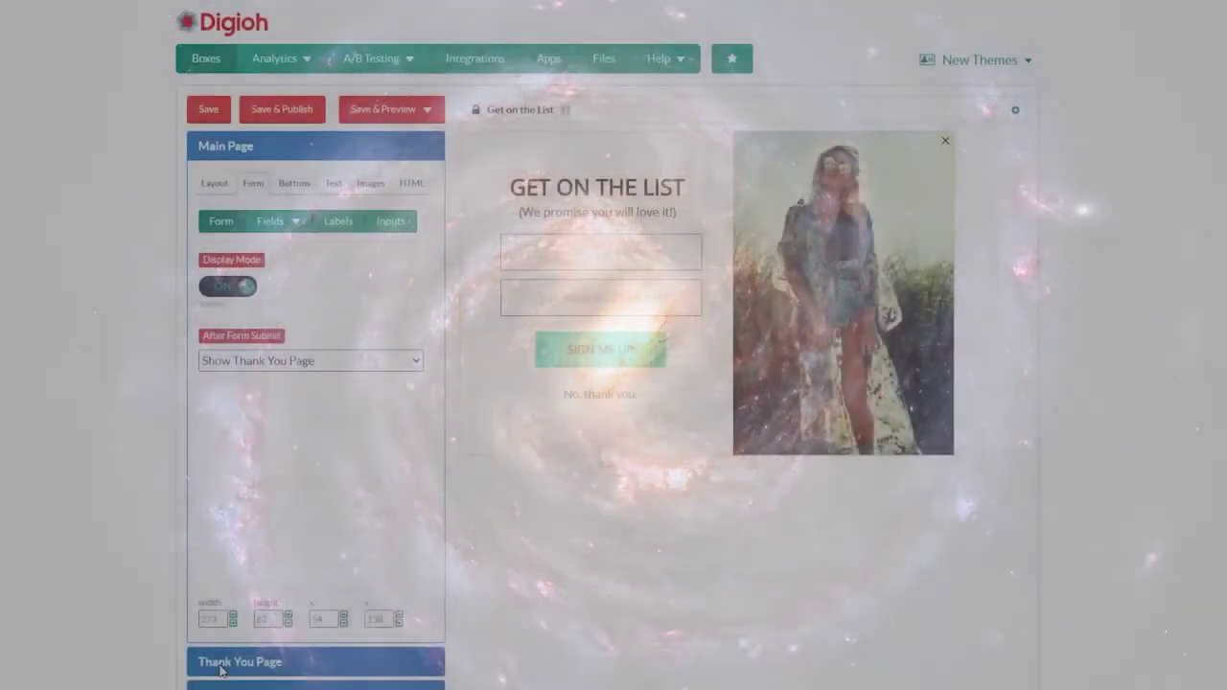
Expand the Thank You Page section to show its 'Thanks!' message.
click(220, 662)
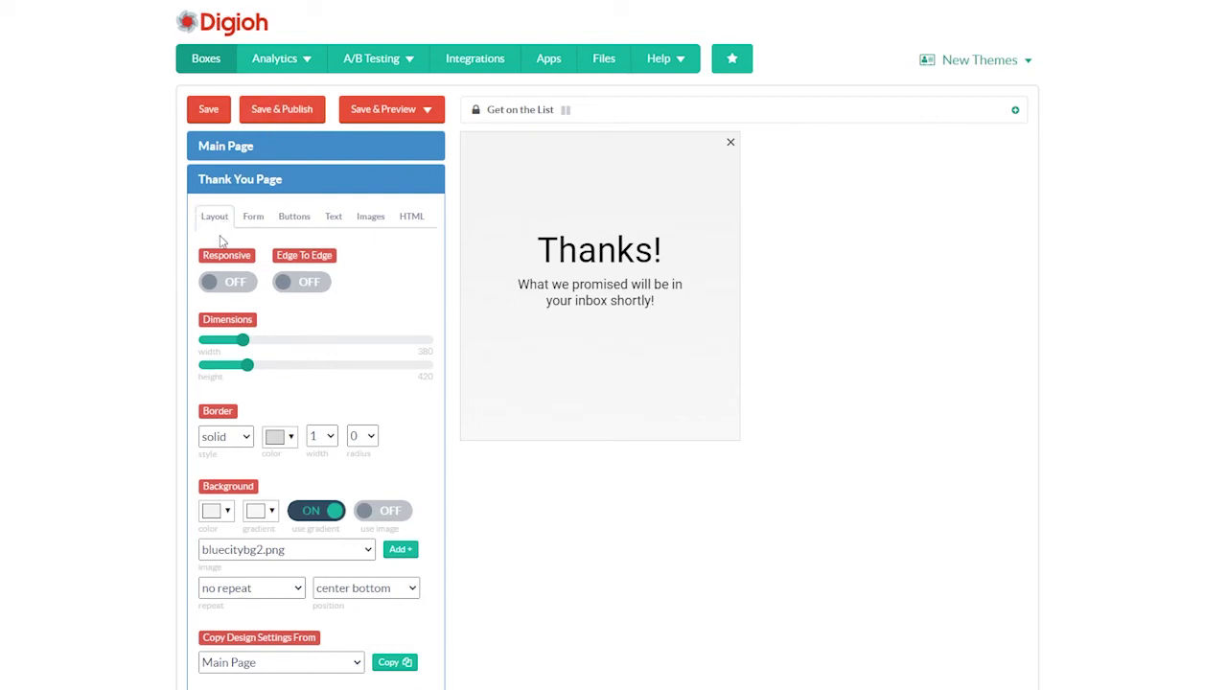
Copy the Main Page design settings onto the Thank You Page and confirm the overwrite.
scroll(224, 234, down, 2)
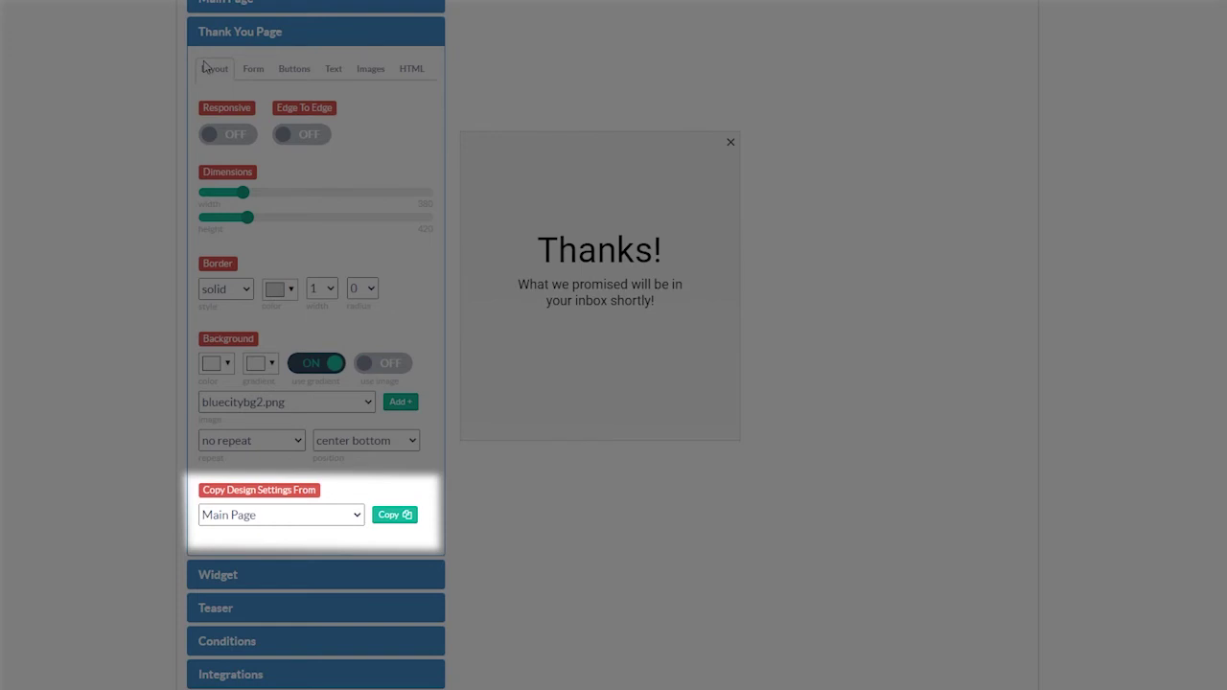
drag(204, 495, 342, 507)
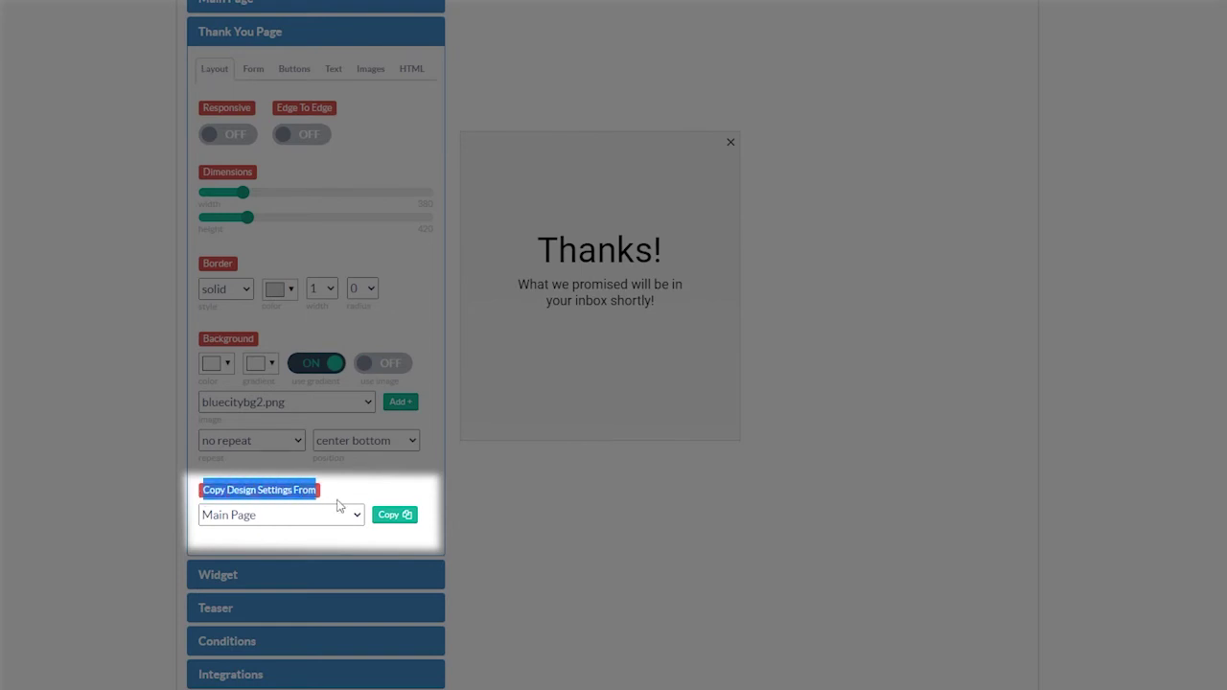
click(324, 518)
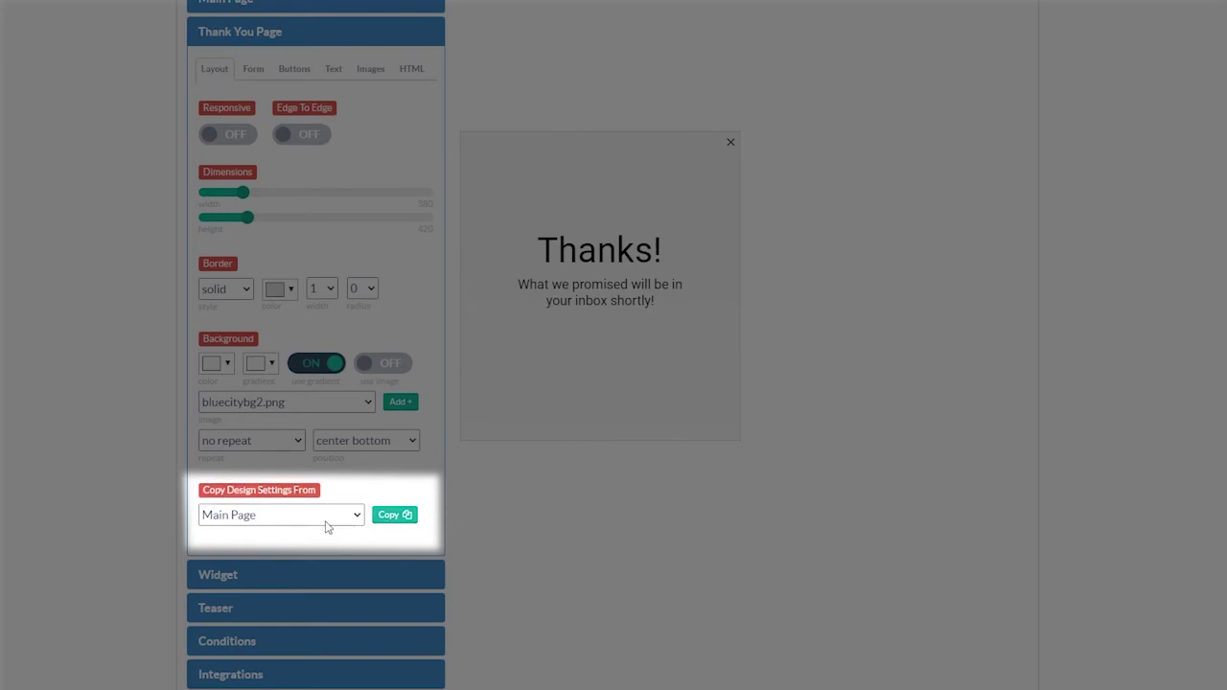
click(397, 521)
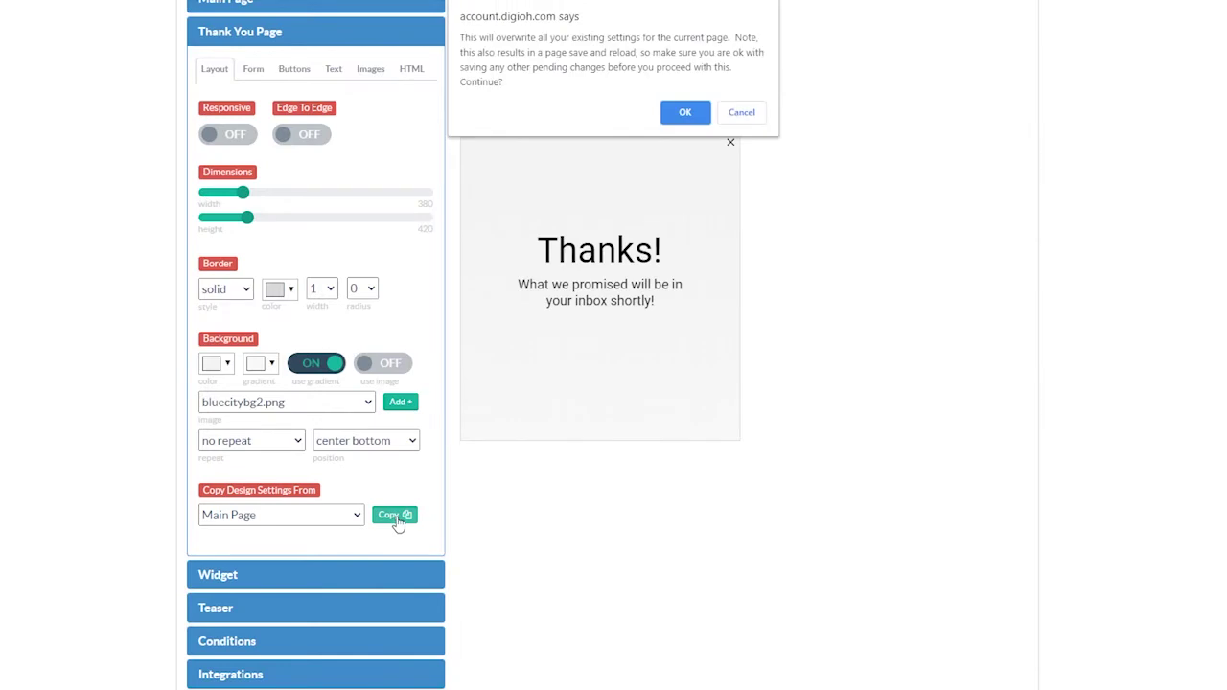
click(687, 113)
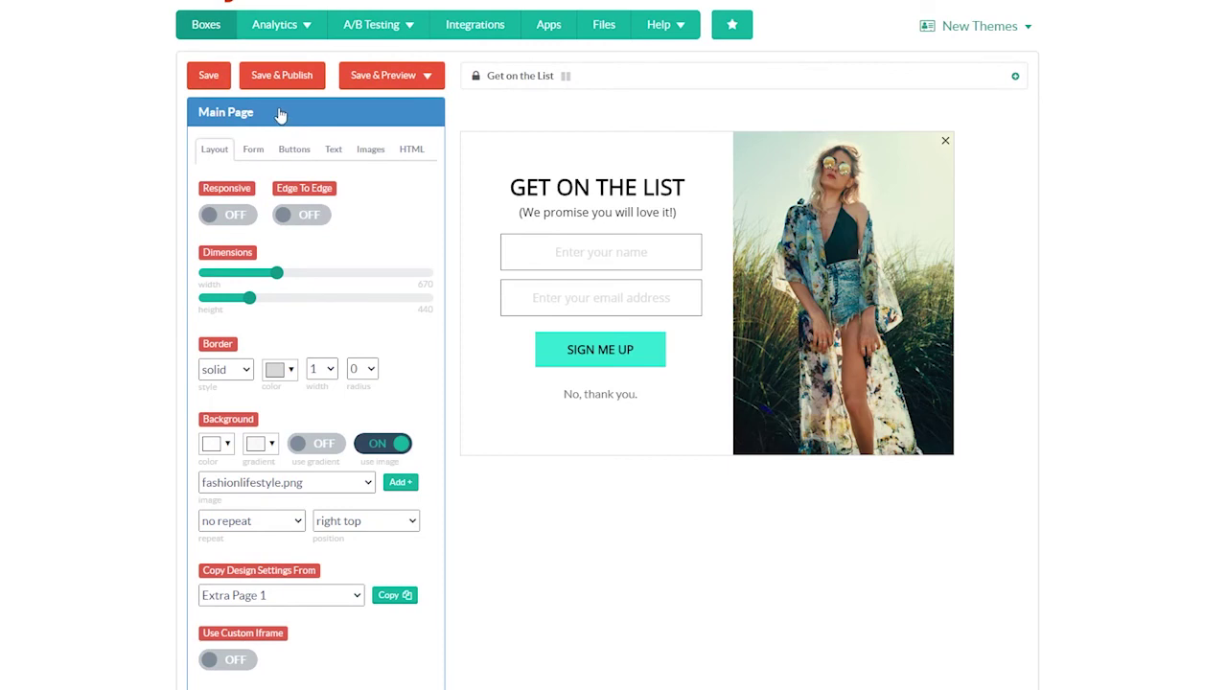
On the Thank You Page, hide the signup form fields and the SIGN ME UP button.
click(280, 114)
click(230, 179)
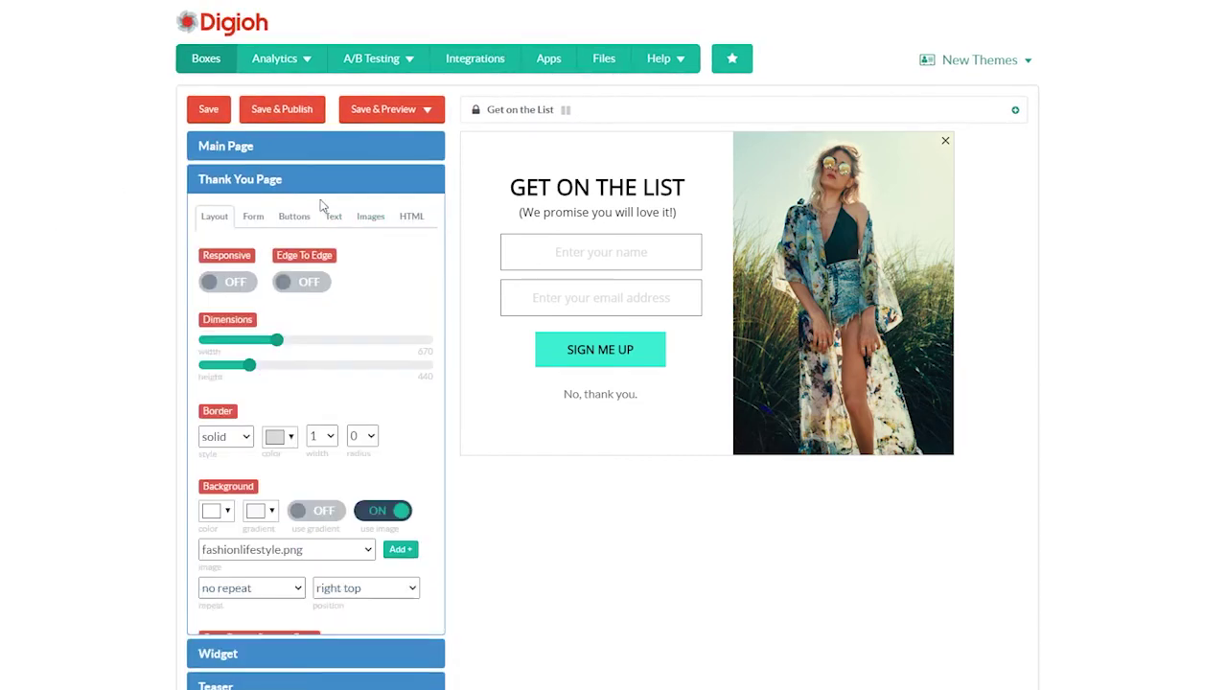
click(278, 146)
click(592, 251)
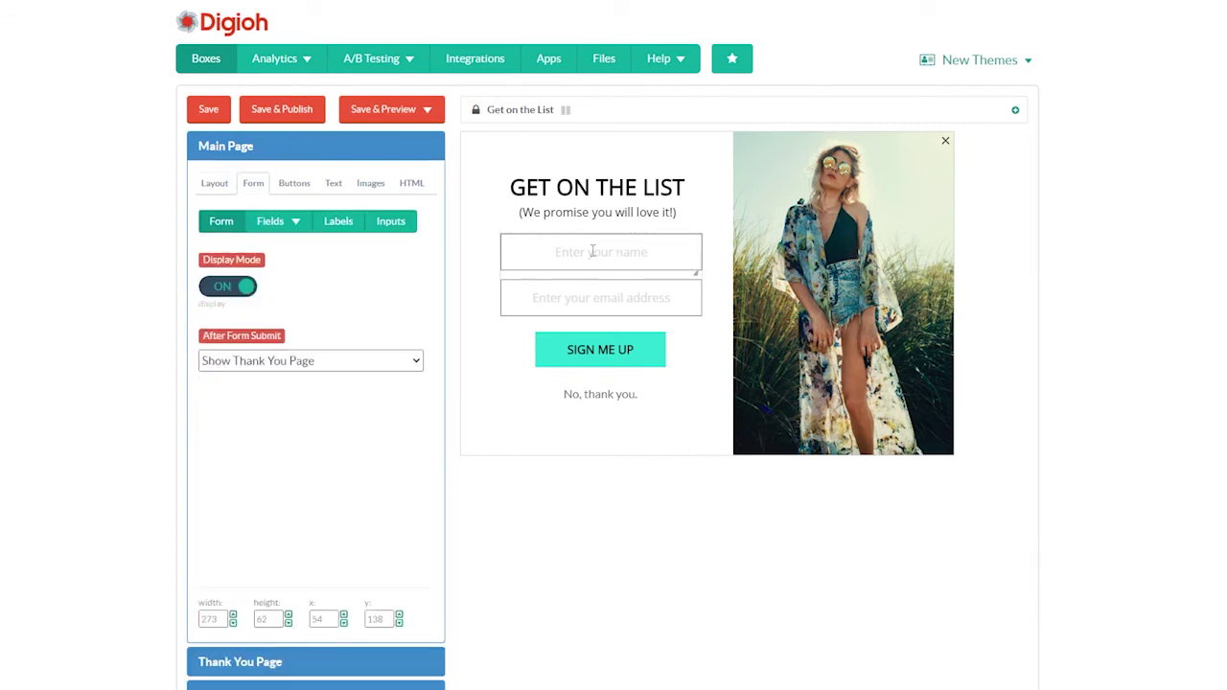
click(227, 286)
click(553, 351)
click(240, 285)
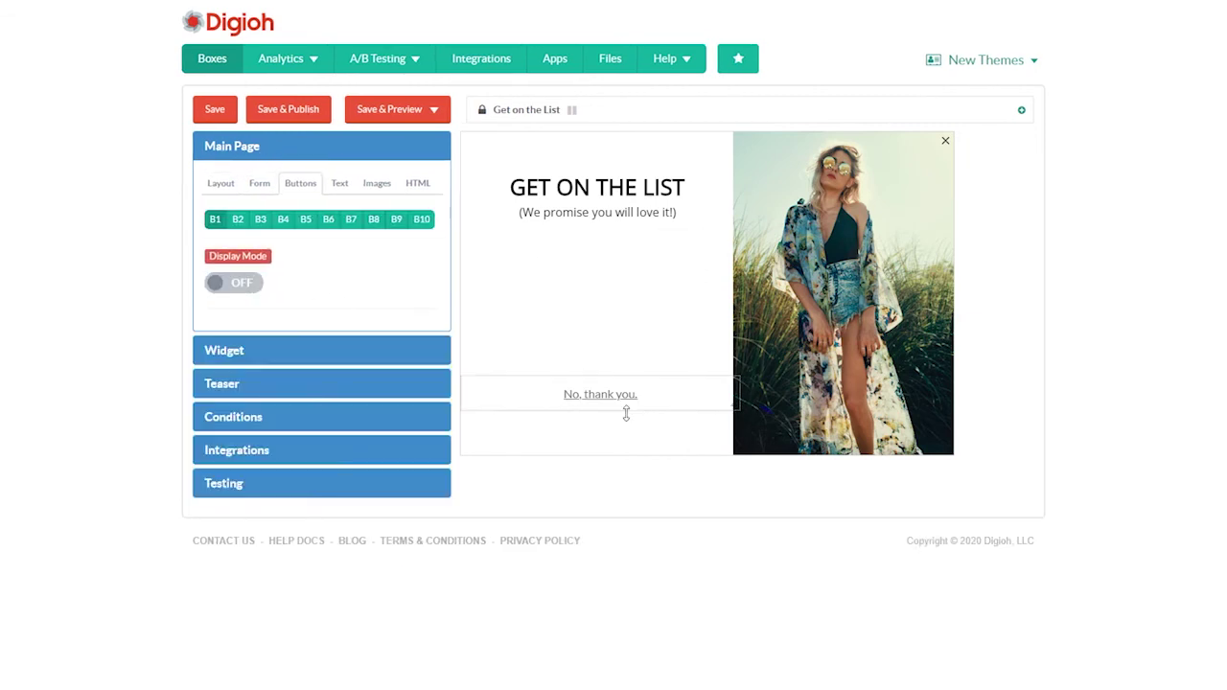
click(603, 214)
click(599, 189)
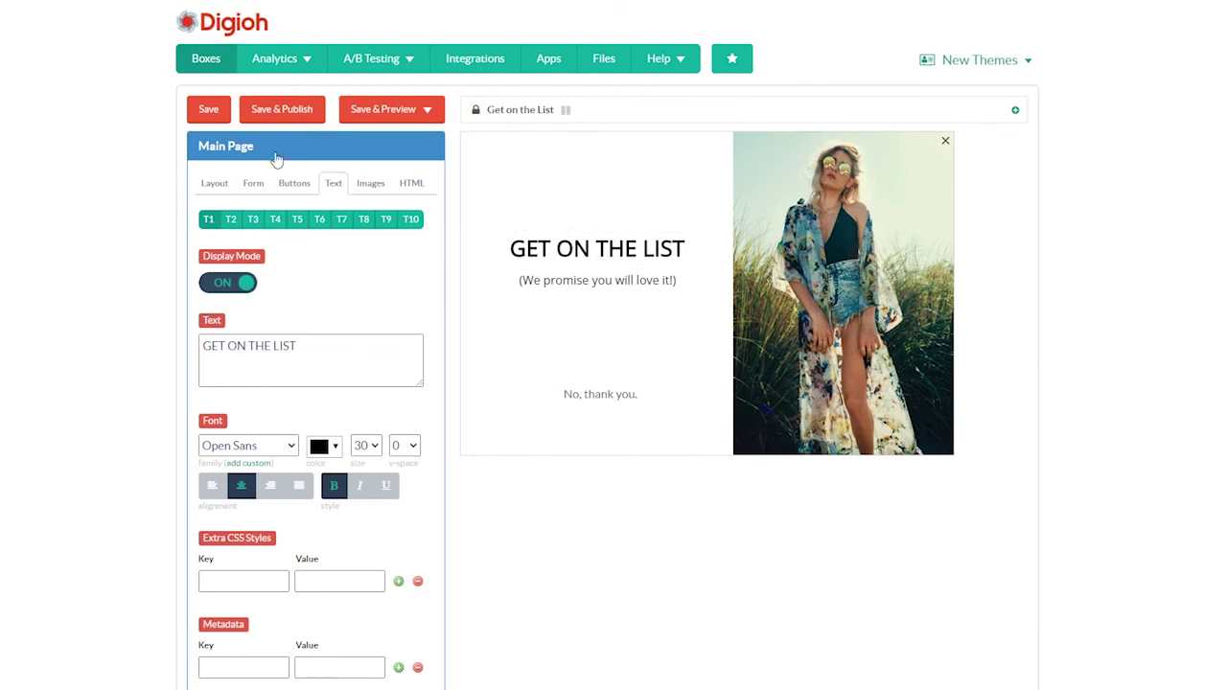
In Main Page Layout, copy design settings with the Thank You Page and confirm.
click(212, 183)
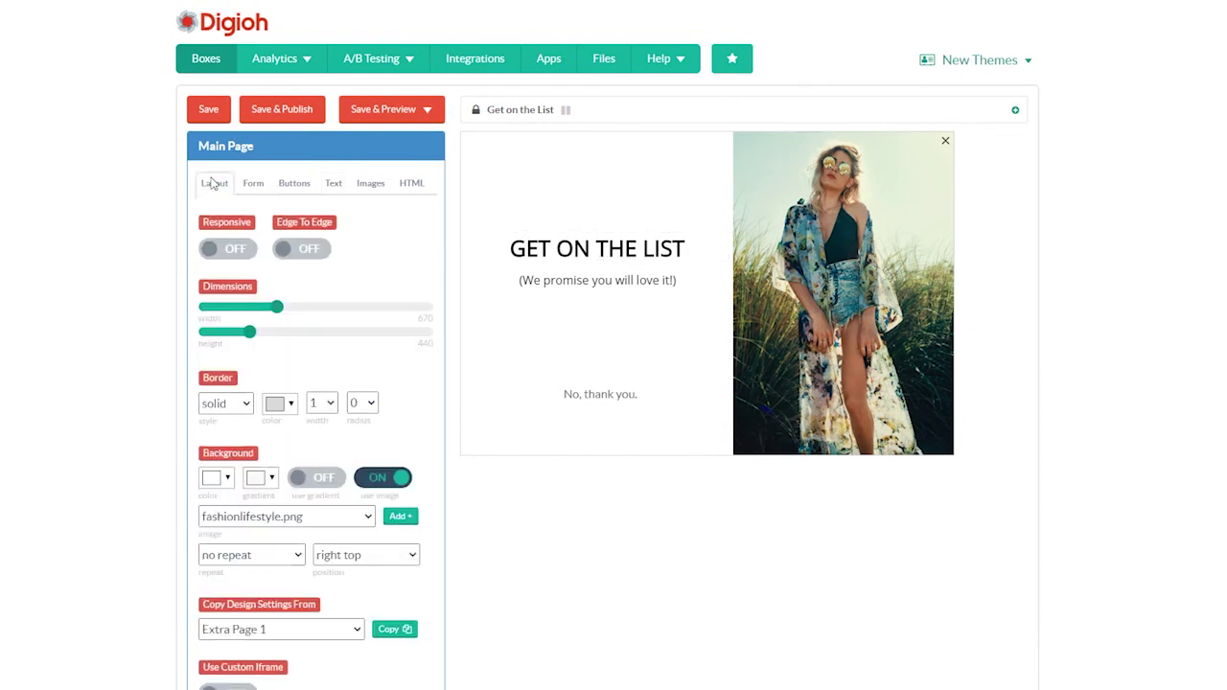
scroll(301, 307, down, 2)
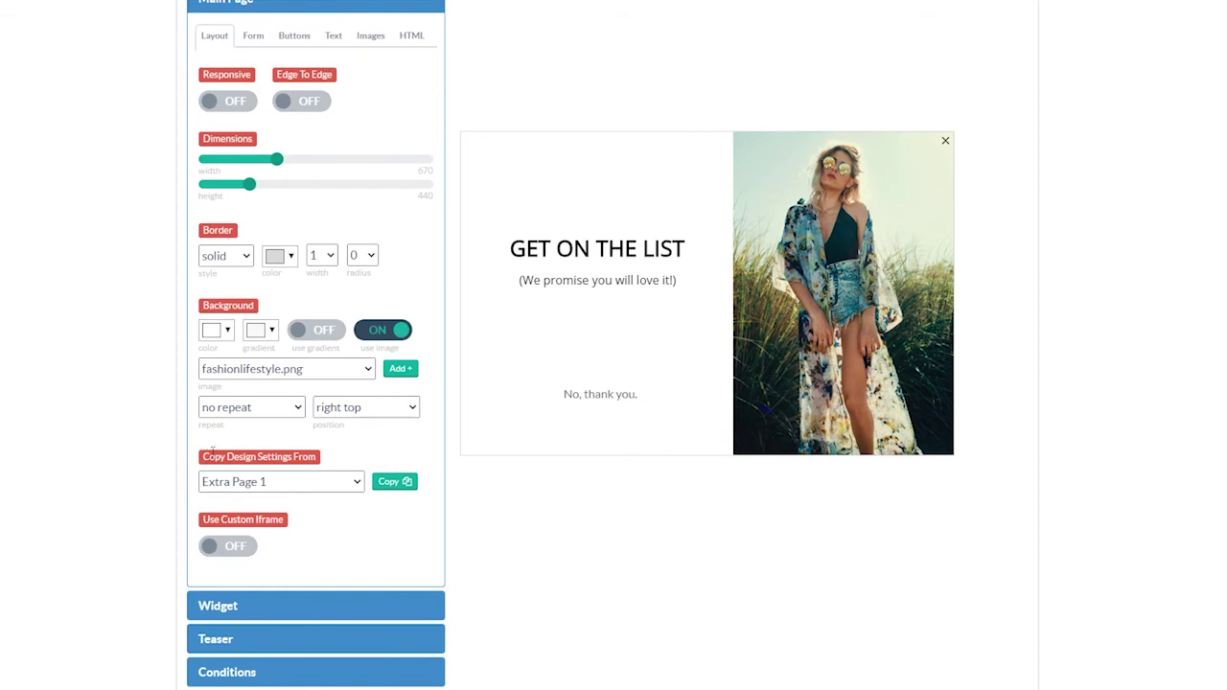
scroll(212, 451, up, 1)
click(218, 562)
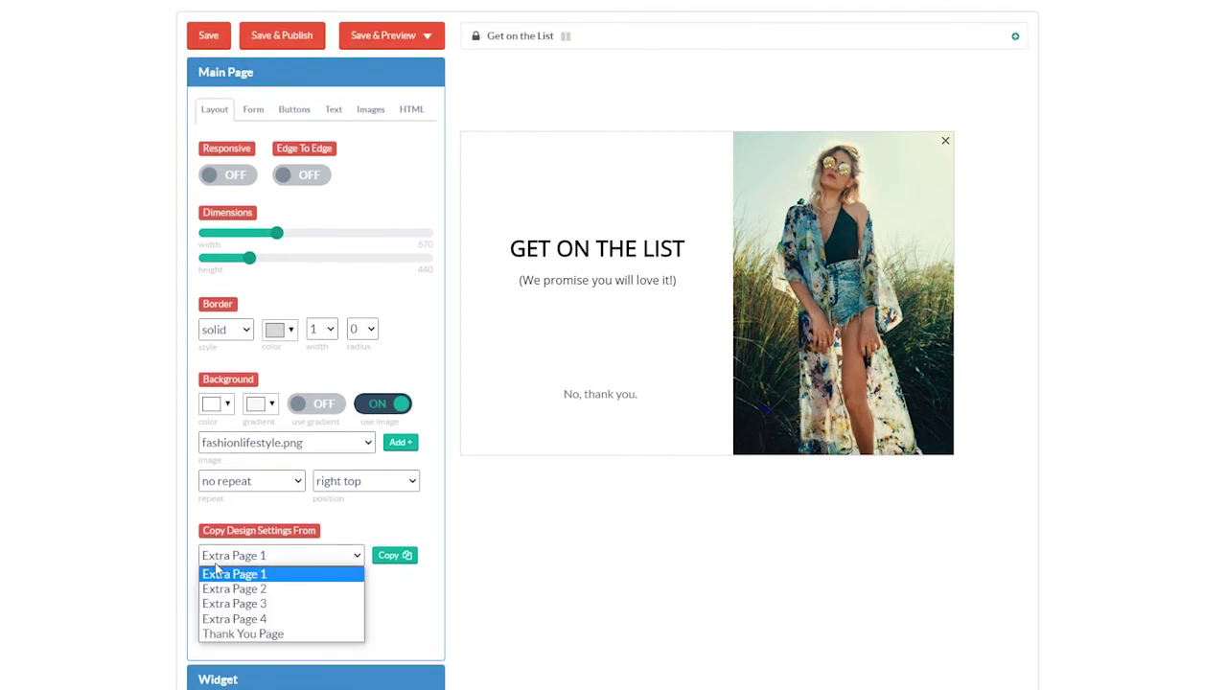
click(243, 634)
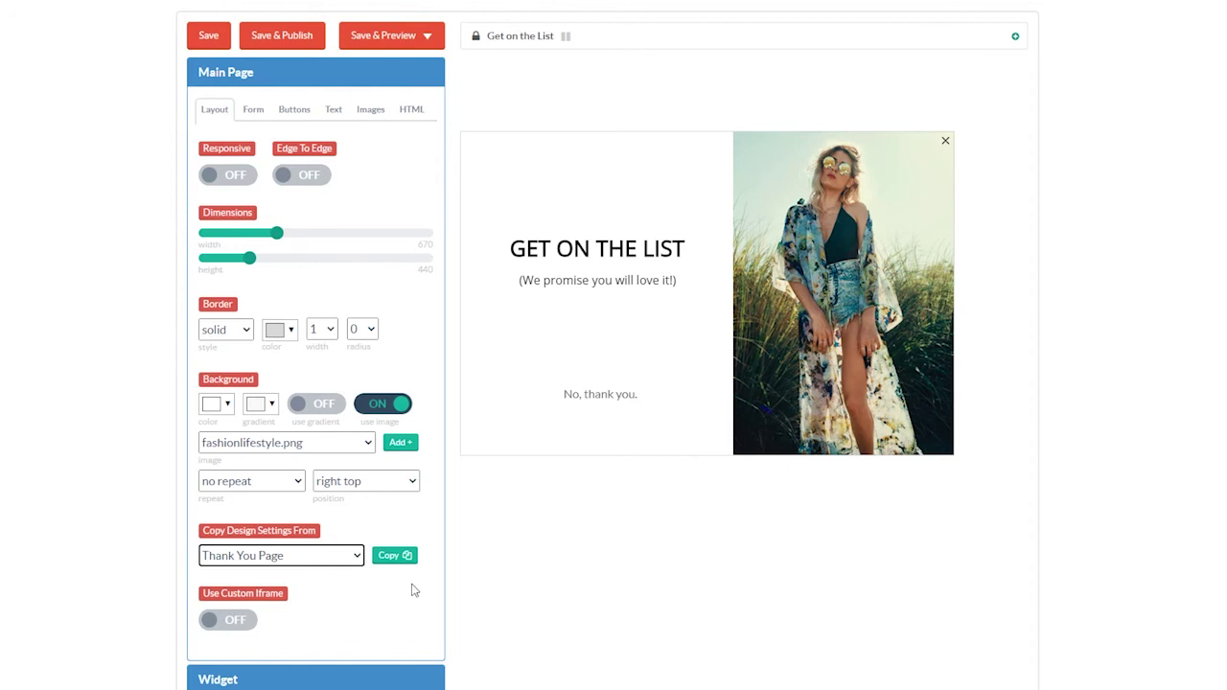
click(394, 558)
click(684, 114)
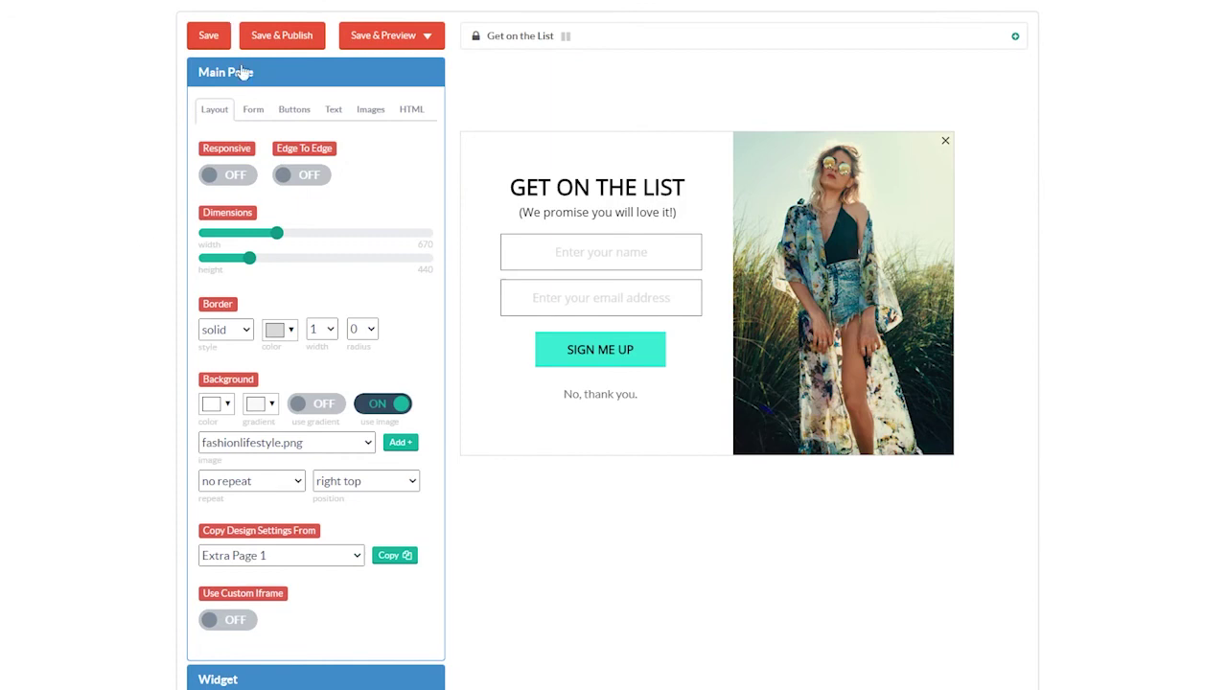
click(243, 73)
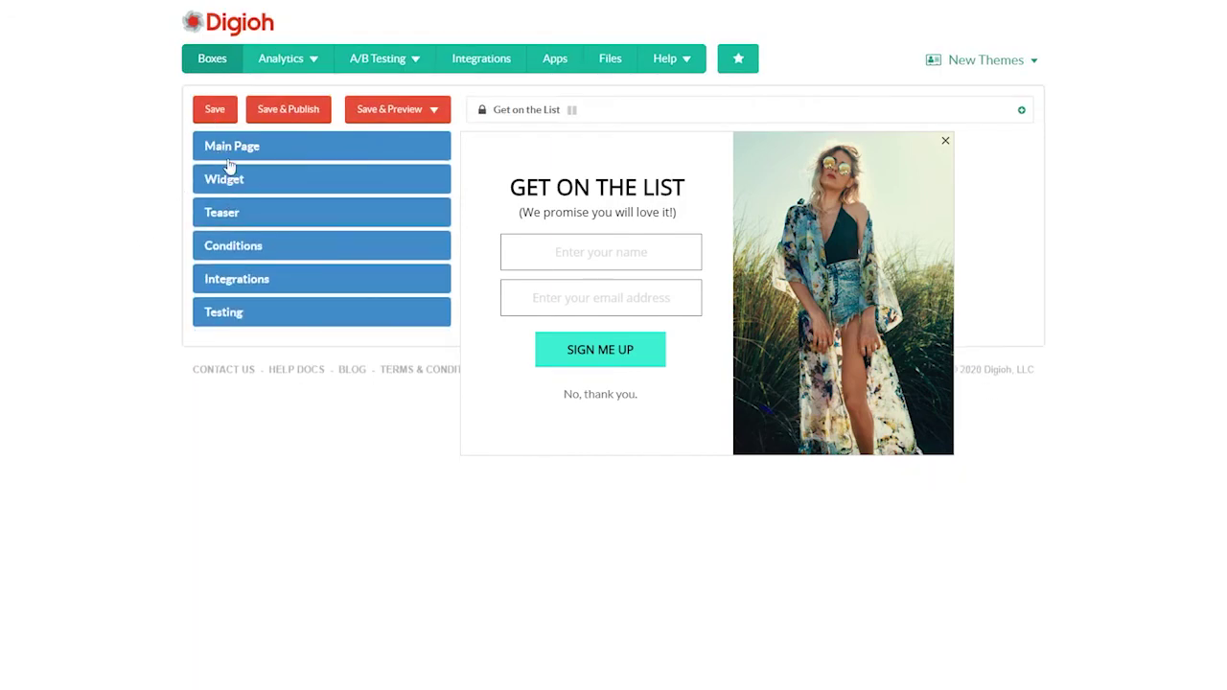
click(228, 152)
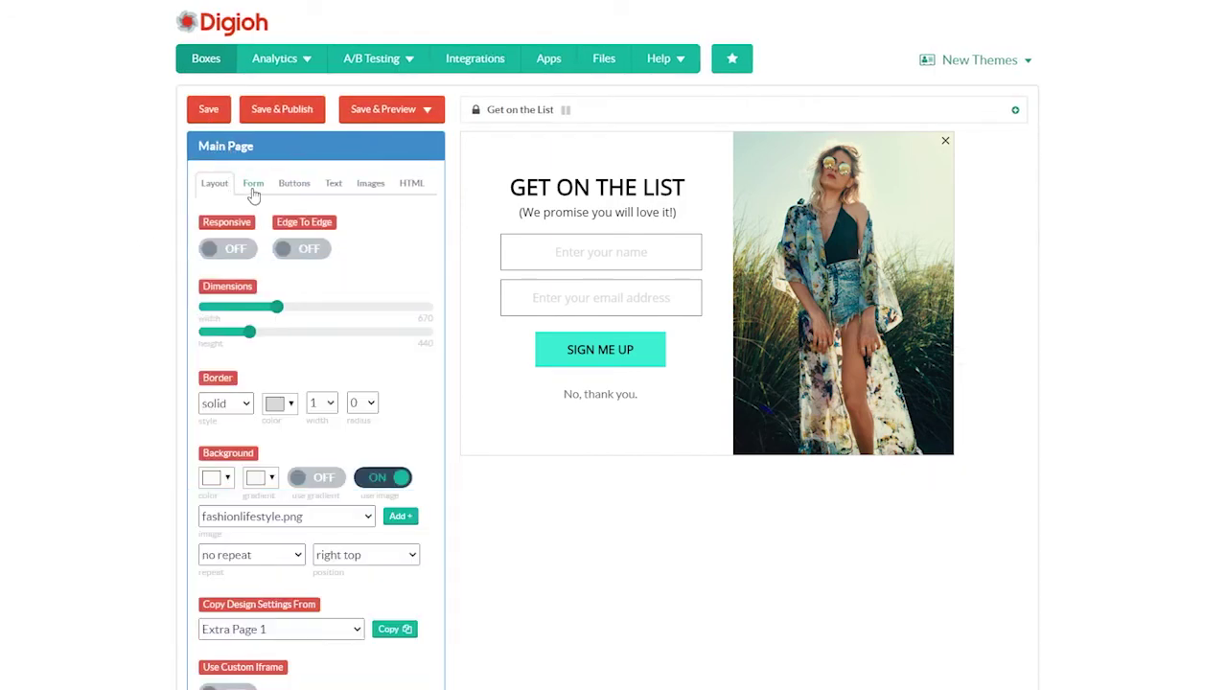
Set the main form's After Form Submit to Show Thank You Page, then expand Thank You Page settings.
click(253, 190)
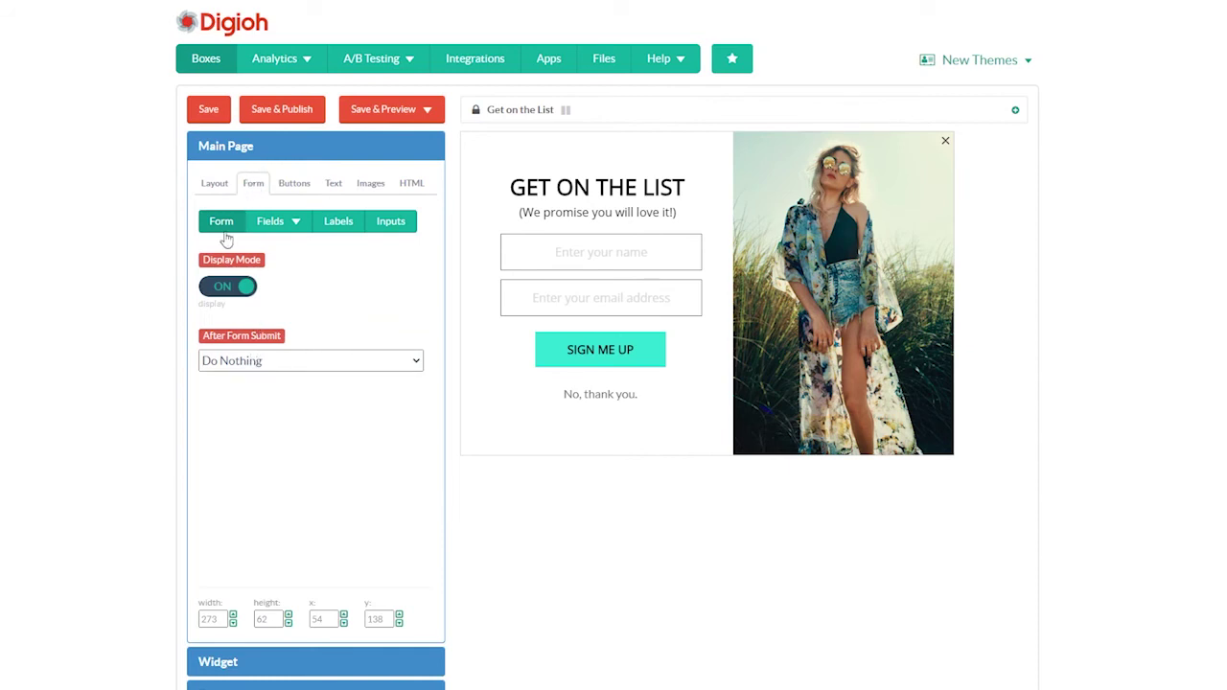
click(228, 362)
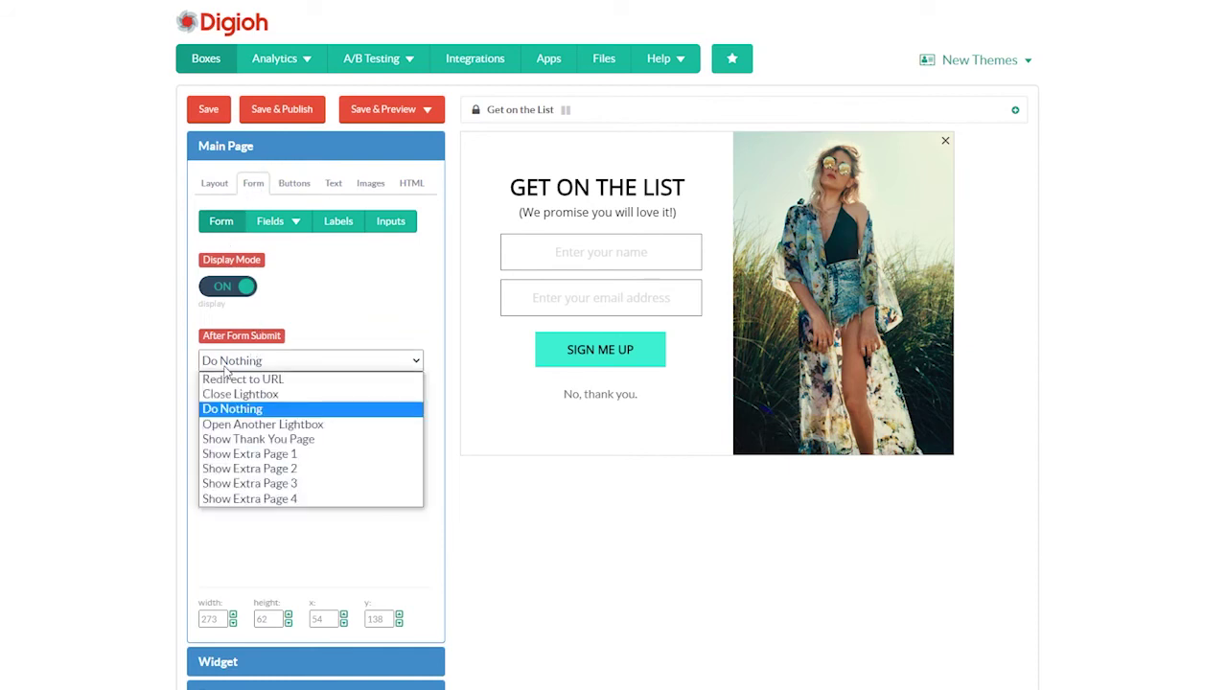
click(256, 441)
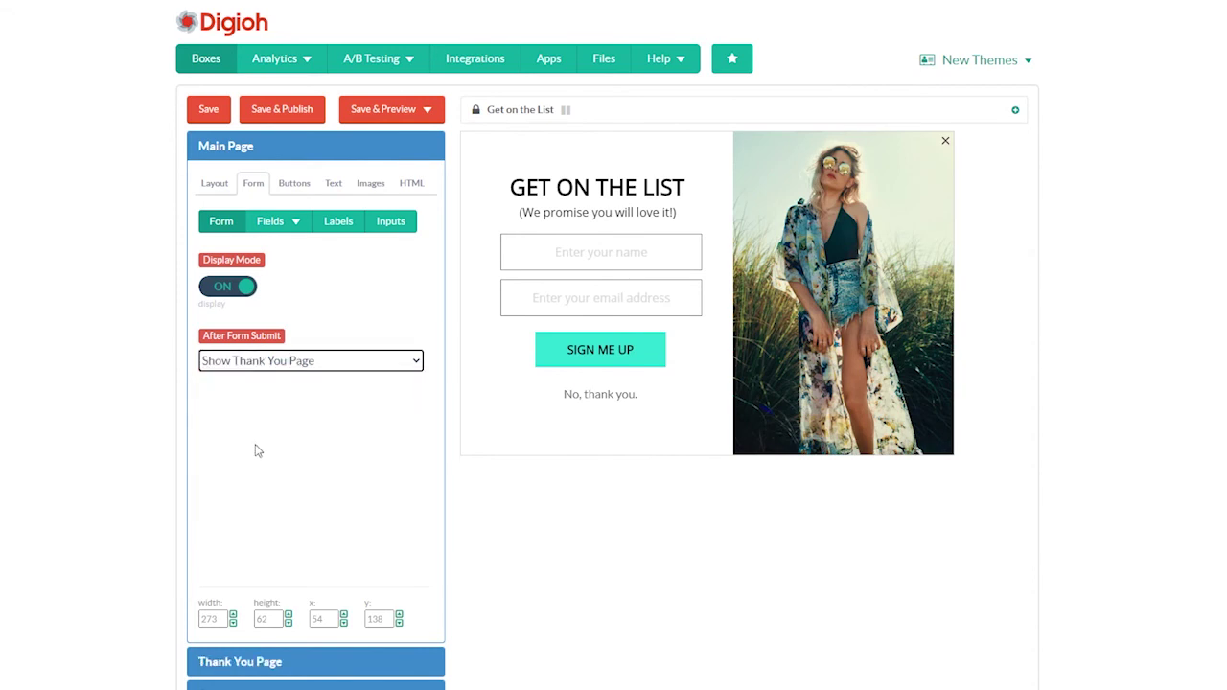
scroll(288, 525, down, 2)
click(288, 518)
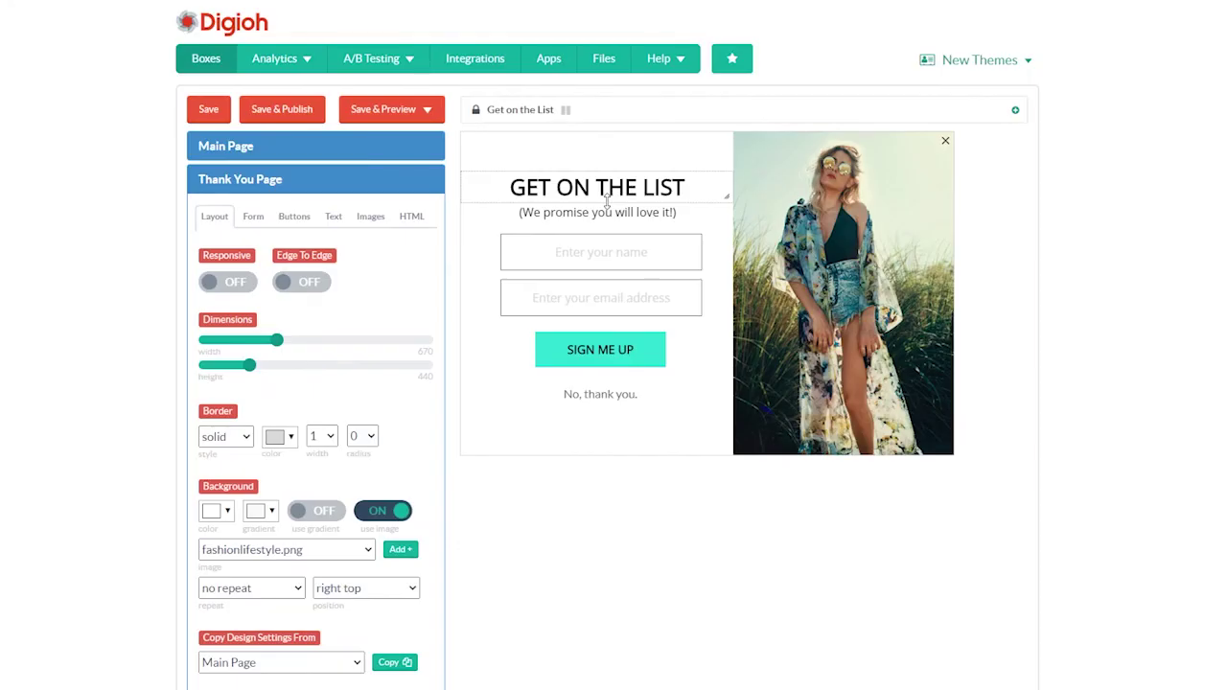
Hide the form fields and SIGN ME UP button on the Thank You page.
click(585, 255)
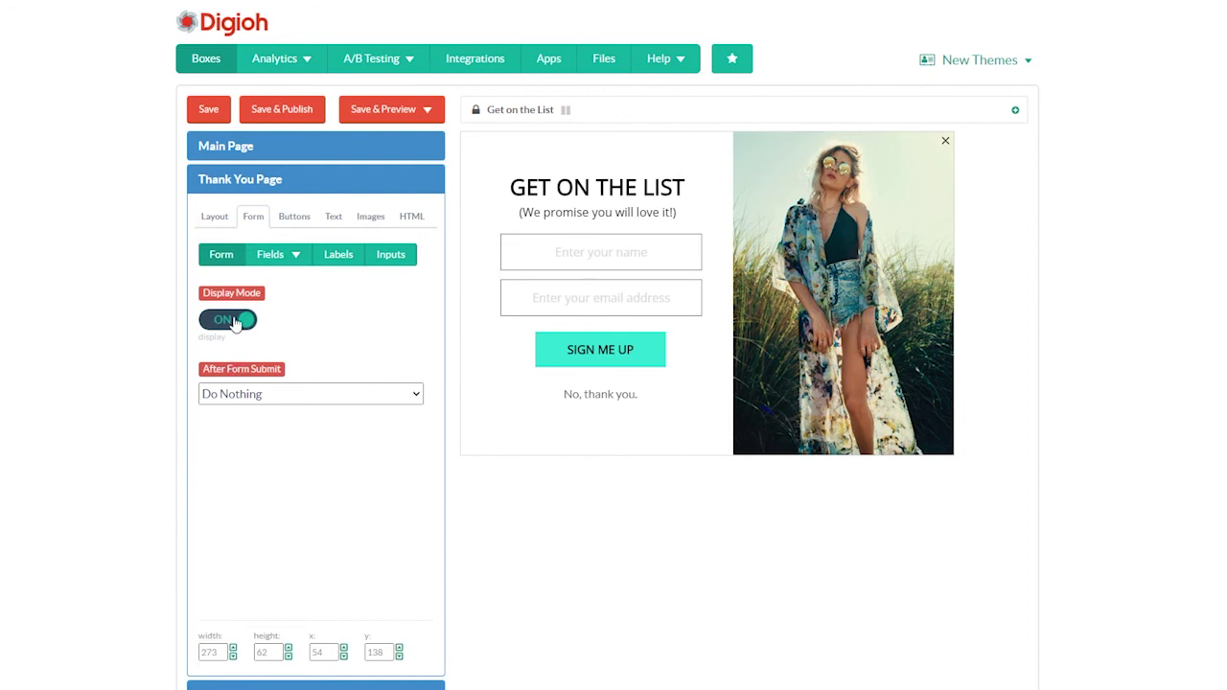
click(235, 322)
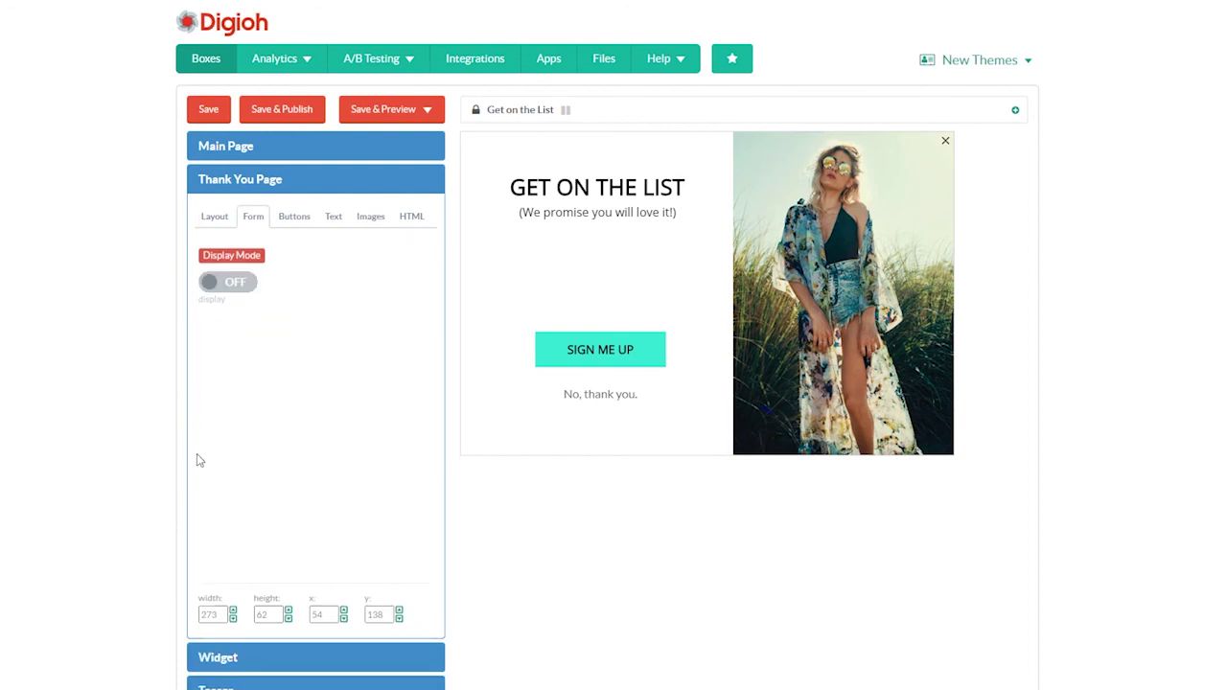
click(656, 351)
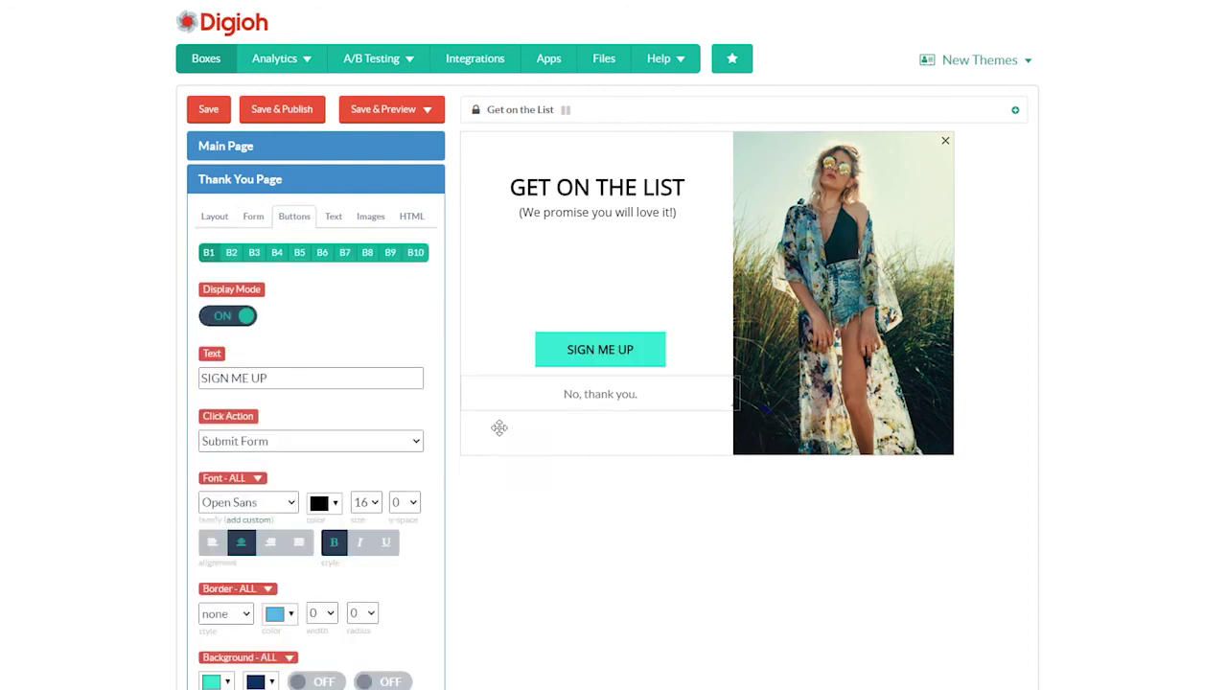
click(239, 317)
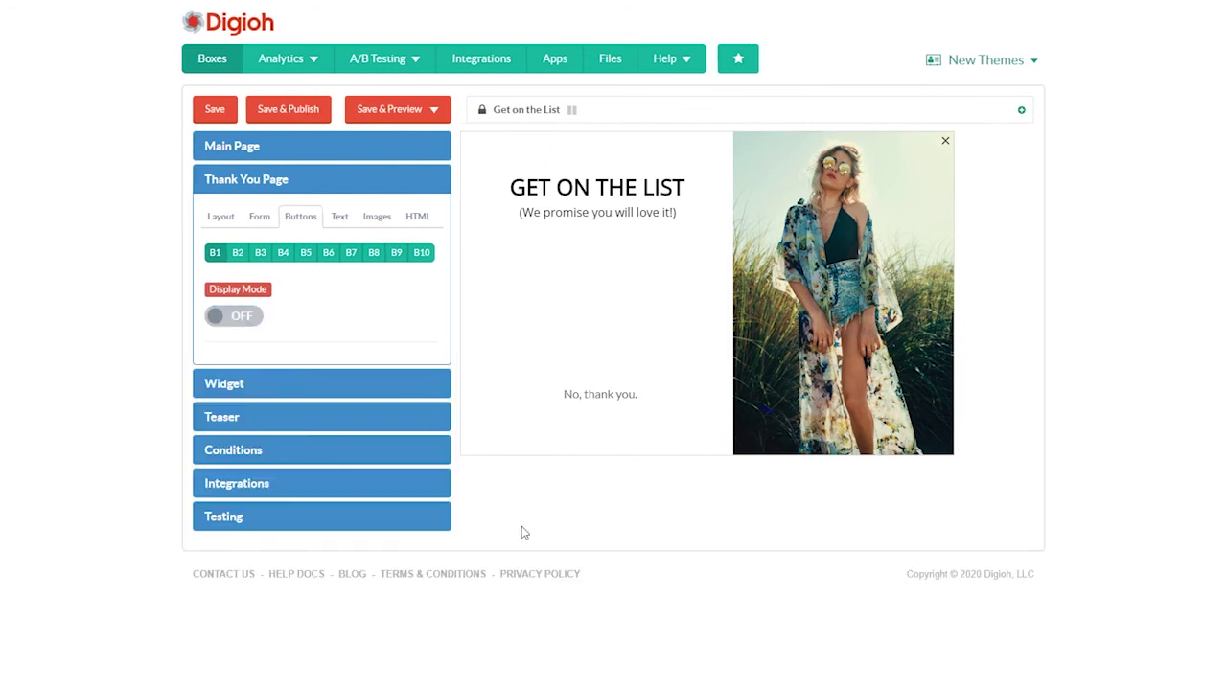
Rename the 'No, thank you.' link to 'Close' and move it higher.
click(628, 393)
click(292, 378)
key(ctrl+a)
text(Close)
drag(624, 386, 624, 337)
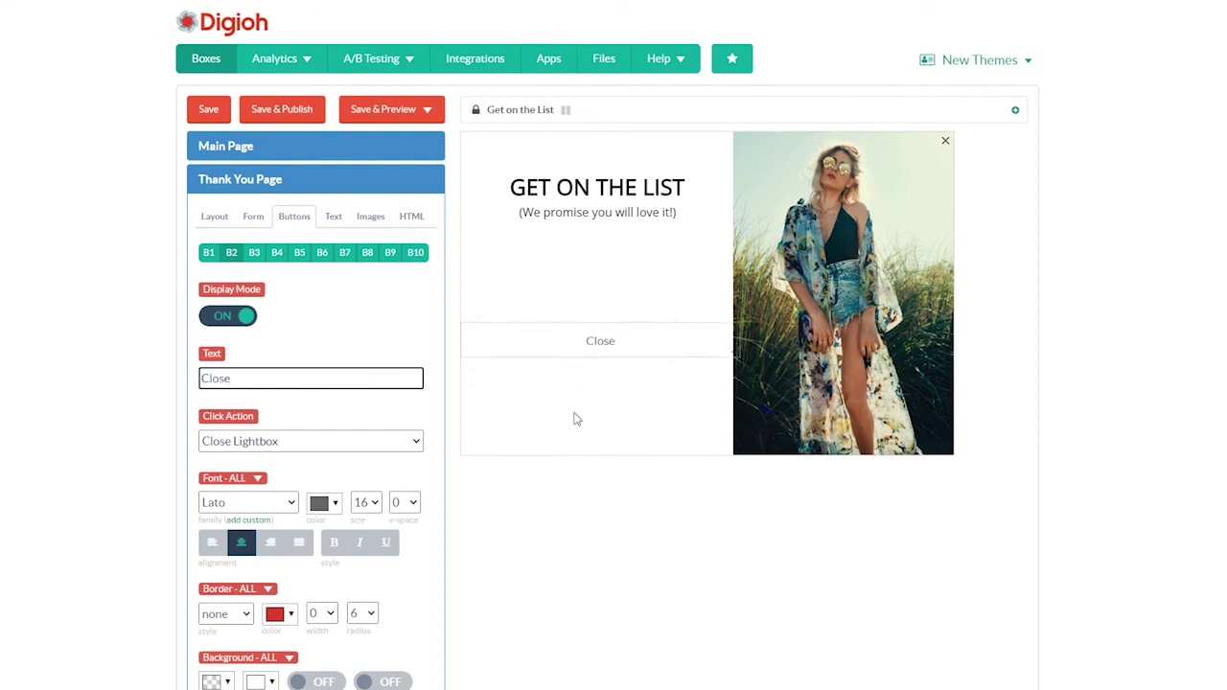
Retitle the heading 'WELCOME!' and subtitle 'Thanks for signing up!', repositioning both lower.
click(607, 187)
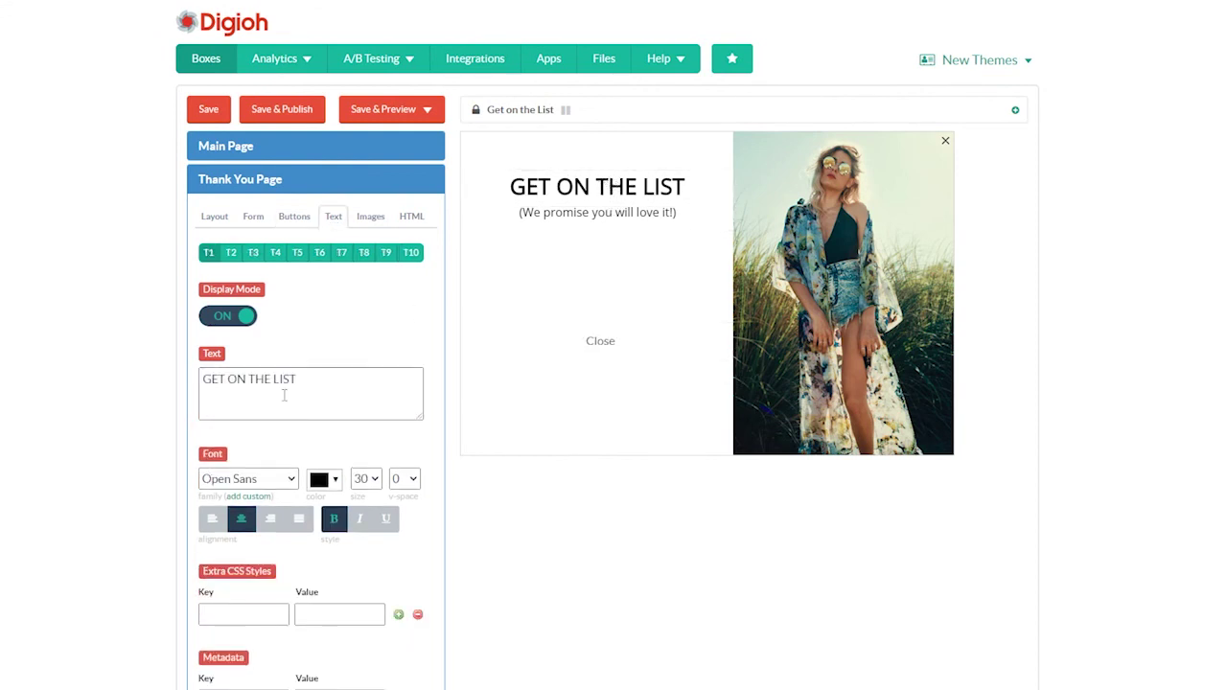
click(284, 395)
key(ctrl+a)
text(TWELCOME!)
click(578, 213)
click(329, 416)
key(ctrl+a)
text(Thanks for signing up!)
drag(717, 220, 717, 286)
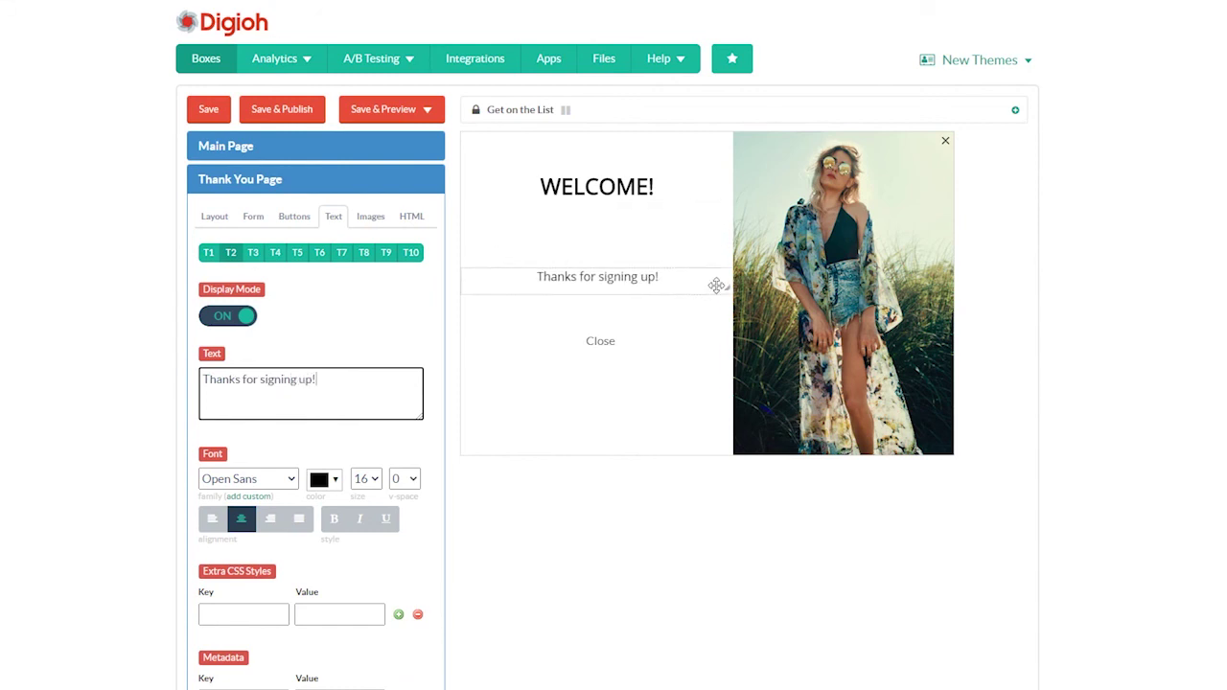
drag(669, 182, 669, 240)
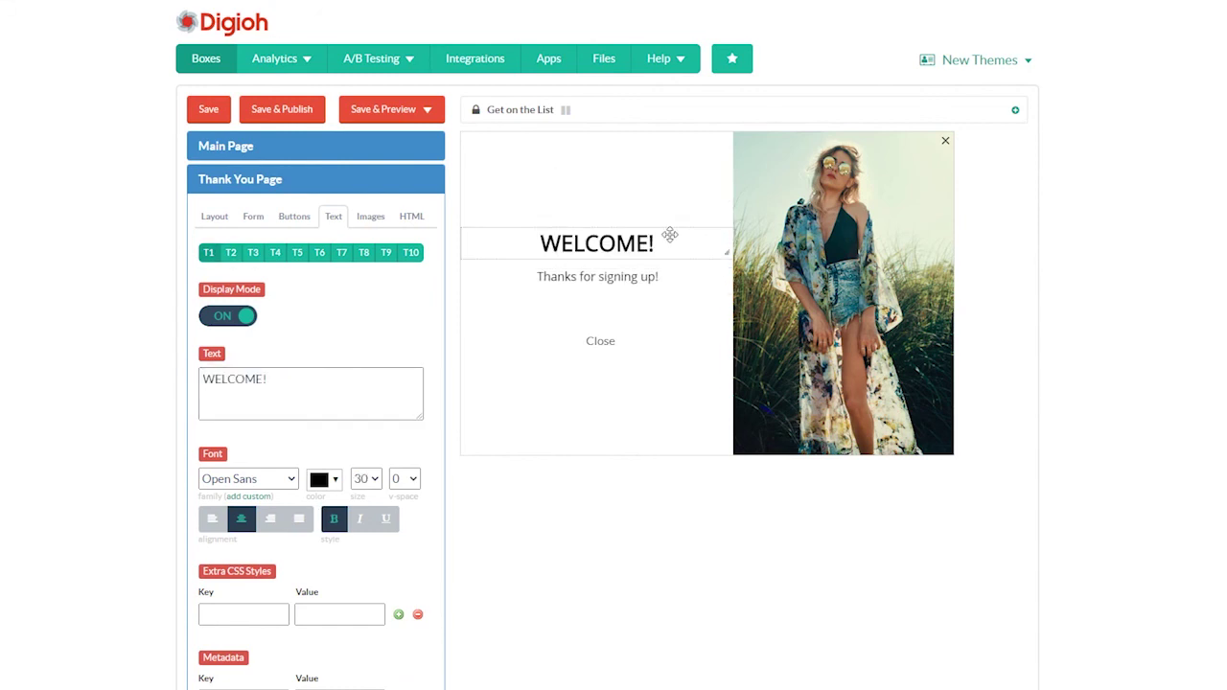
Publish the lightbox and open a live preview.
click(275, 111)
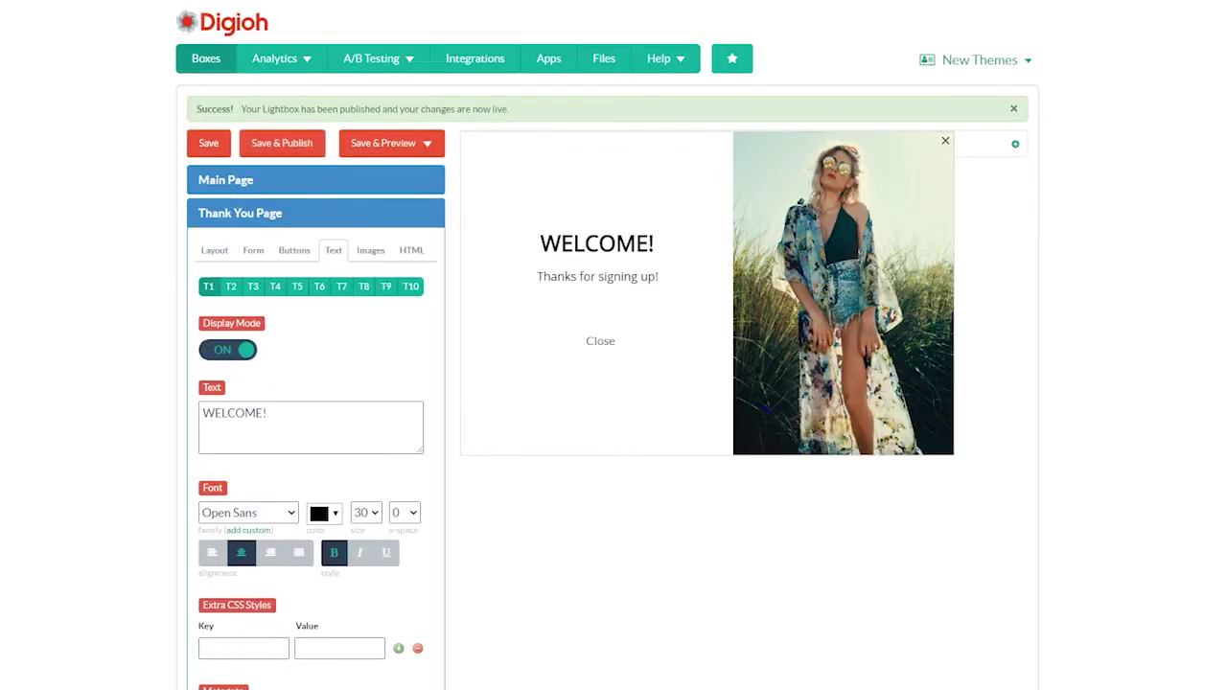
click(392, 142)
click(326, 242)
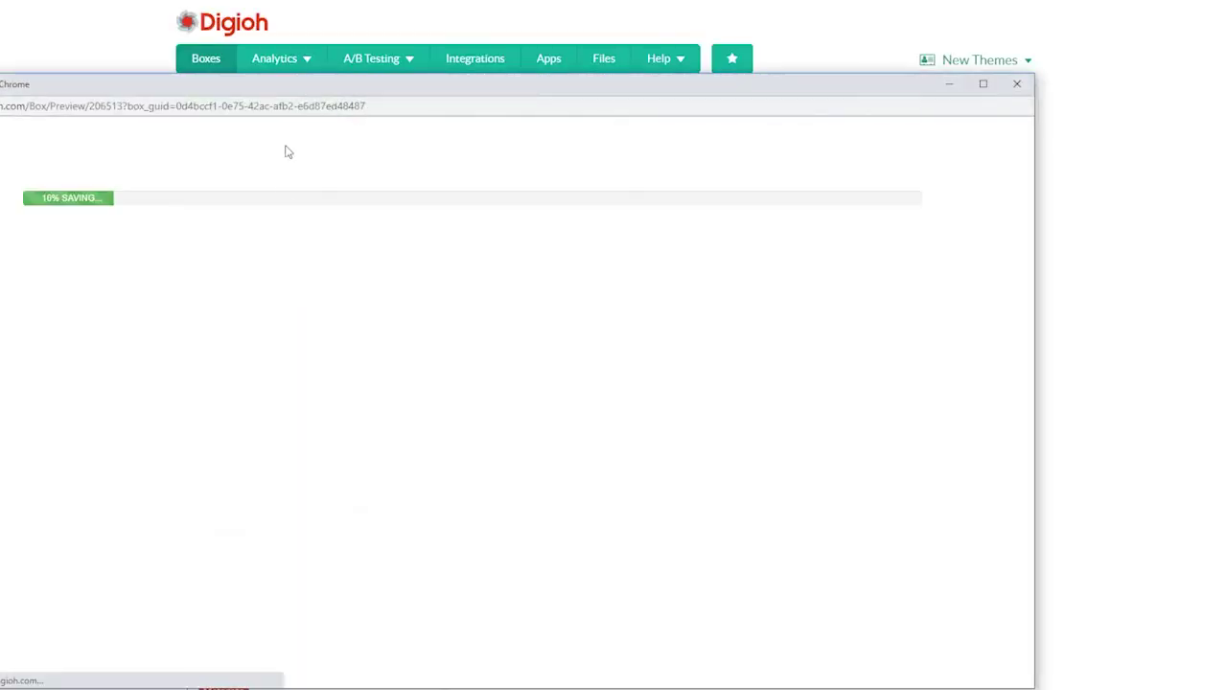
Submit a test signup in the preview, check the WELCOME! page, dismiss popups, close the preview.
drag(270, 92, 297, 44)
text(om)
click(399, 409)
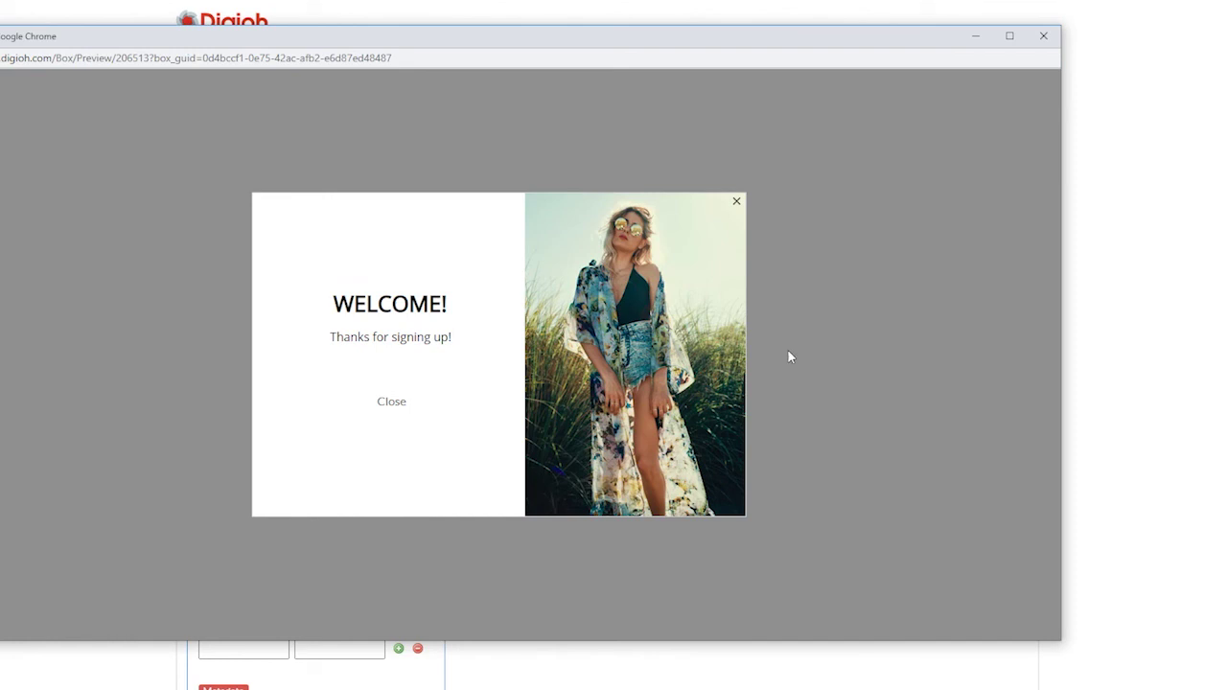
click(736, 201)
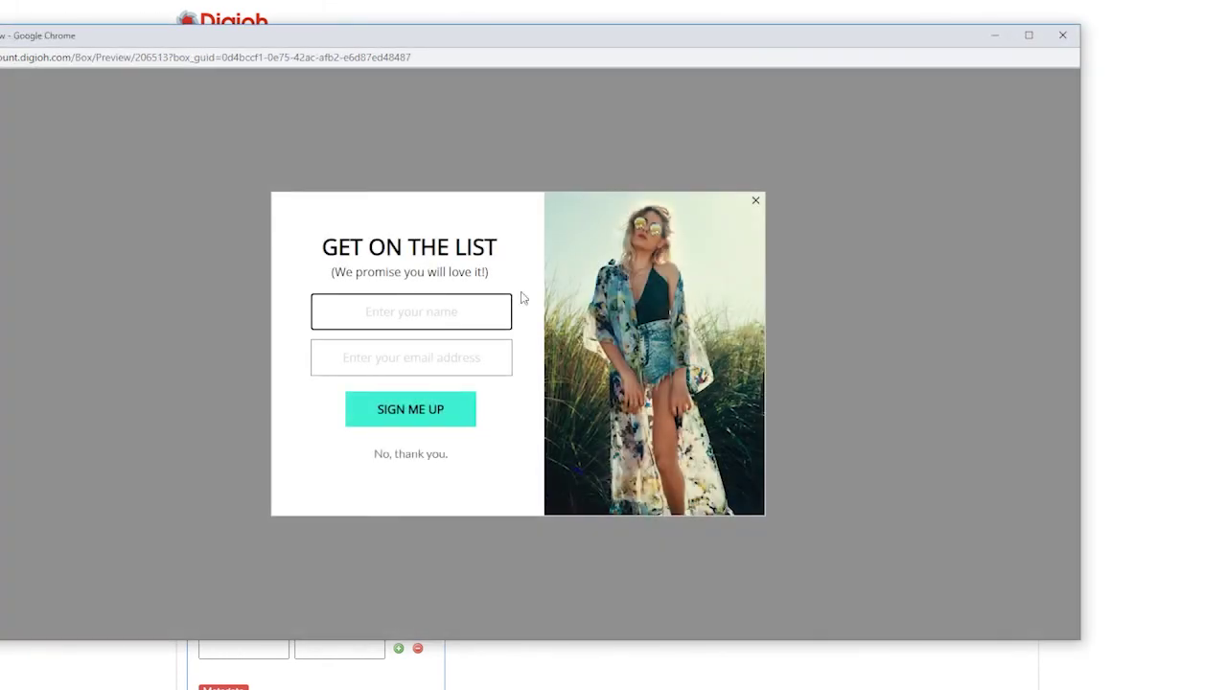
click(413, 458)
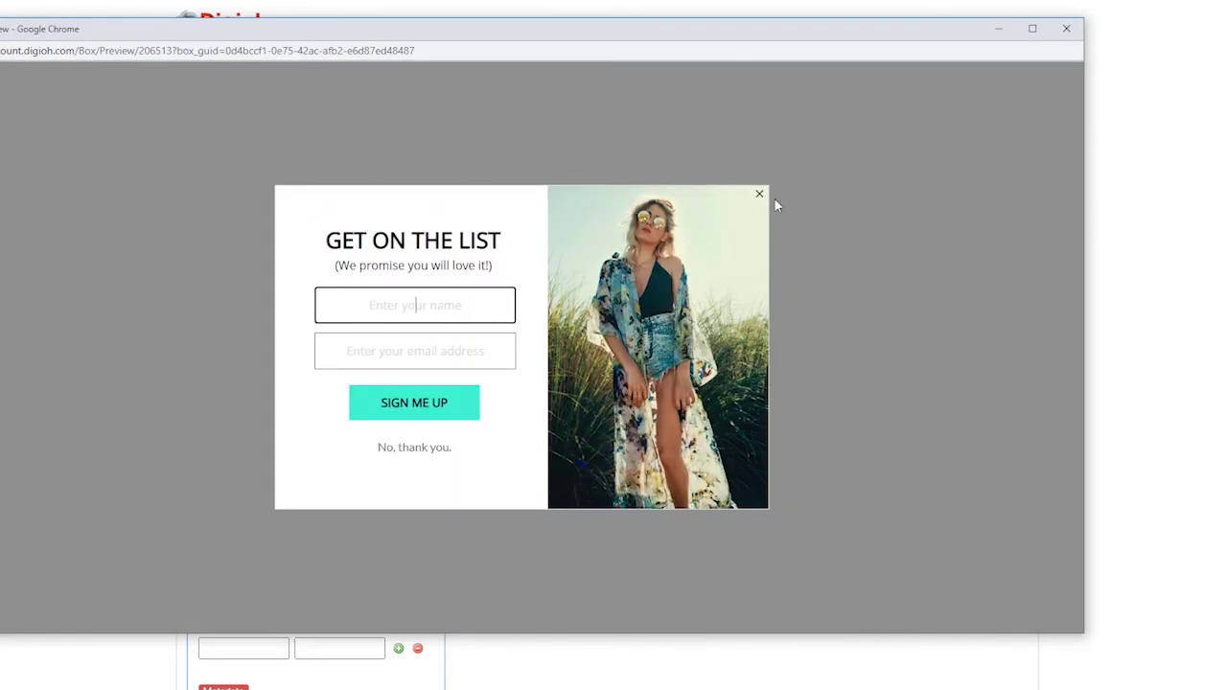
click(758, 195)
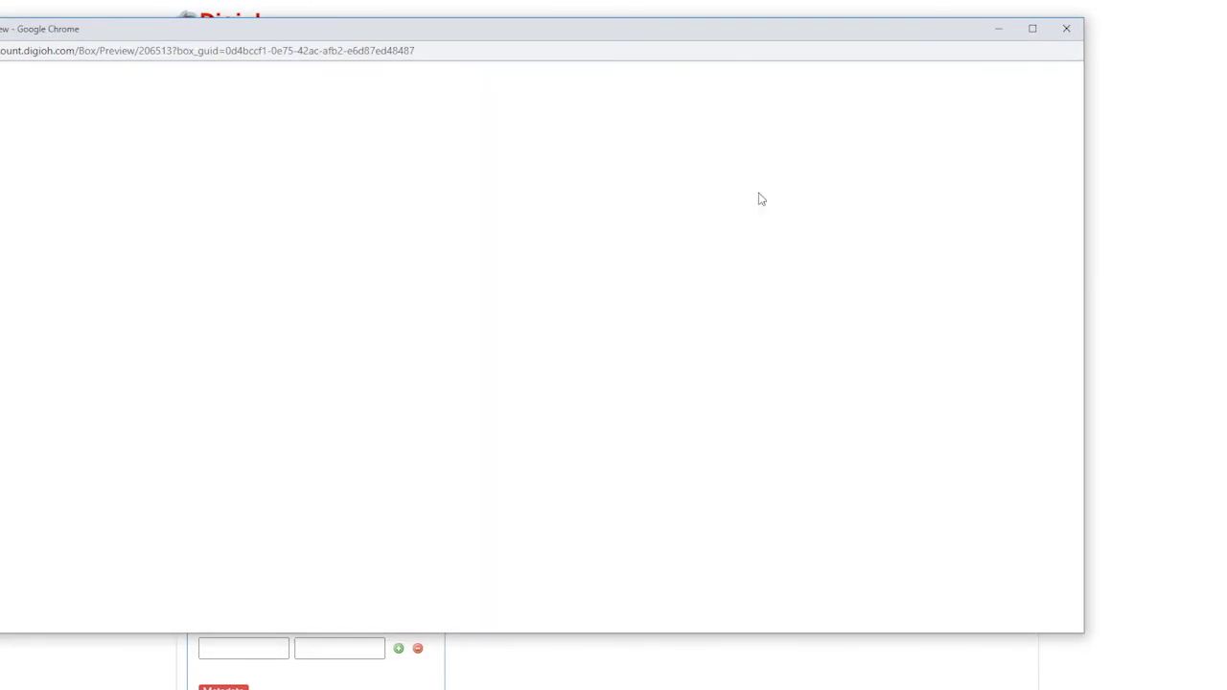
click(1065, 29)
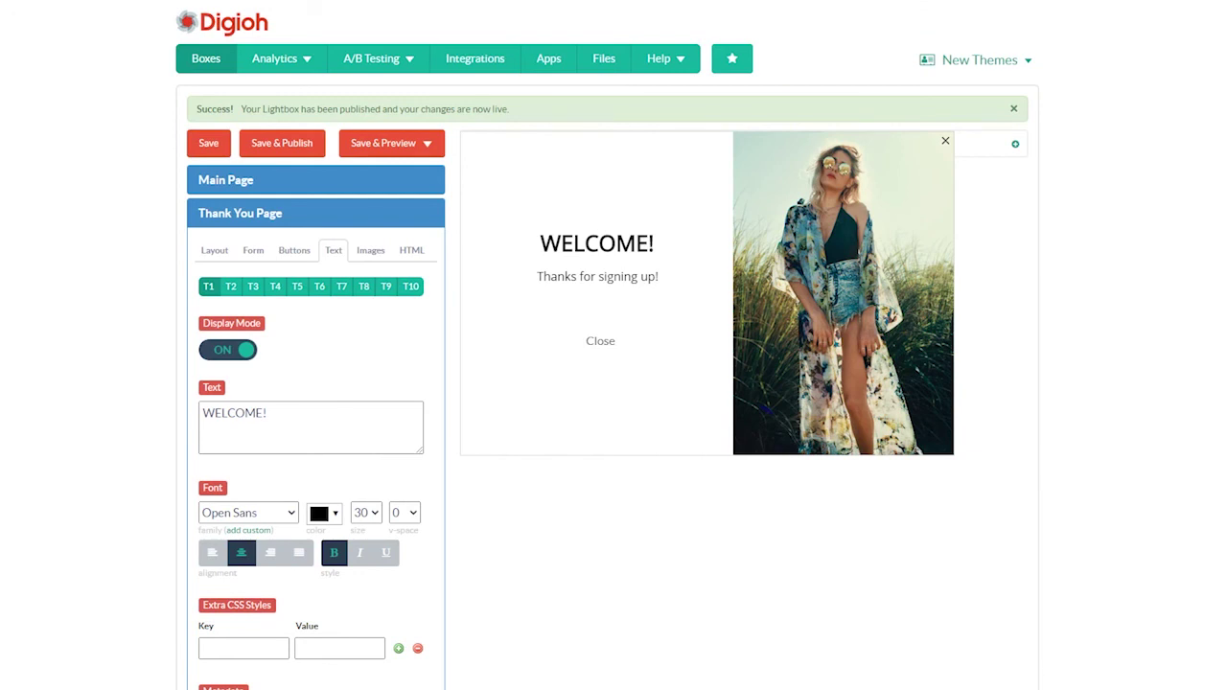